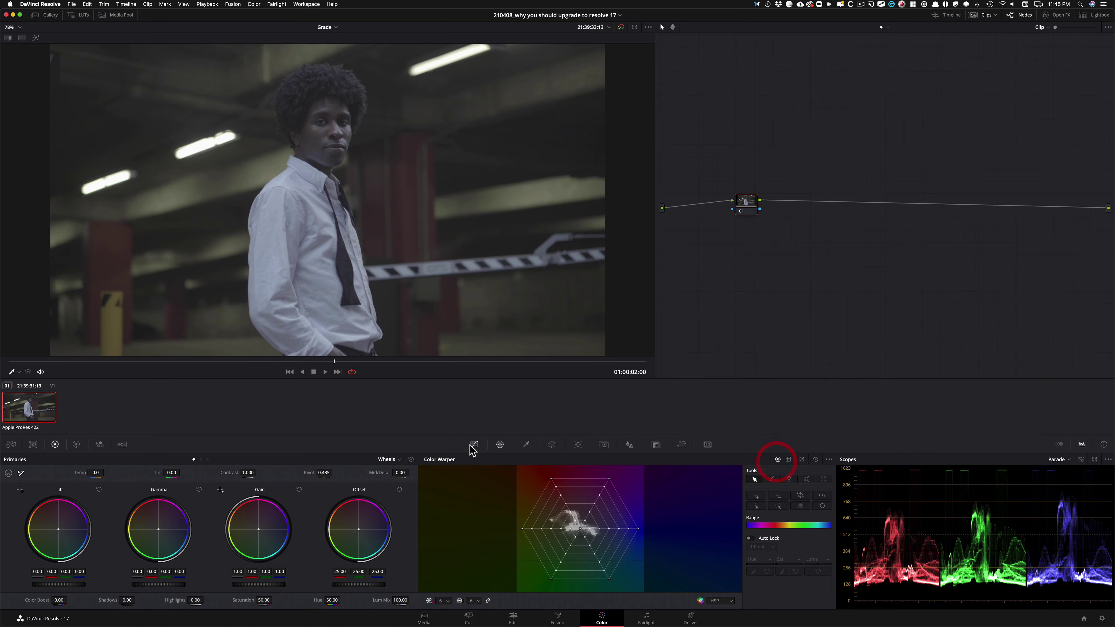
{"action": "left_click", "coordinate": [474, 445]}
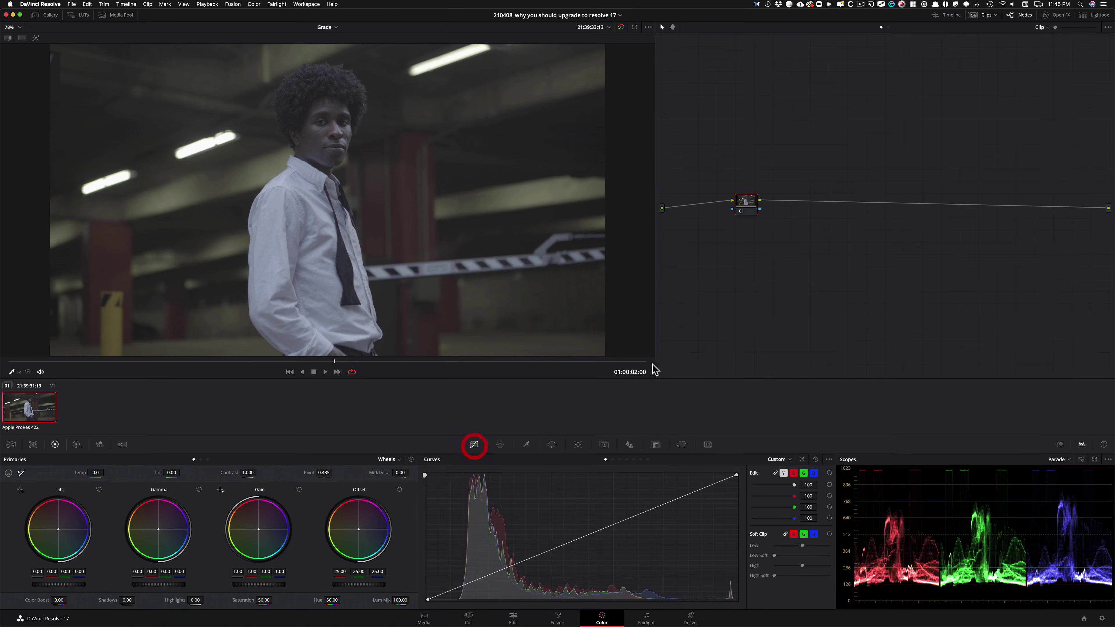
{"action": "left_click", "coordinate": [500, 444]}
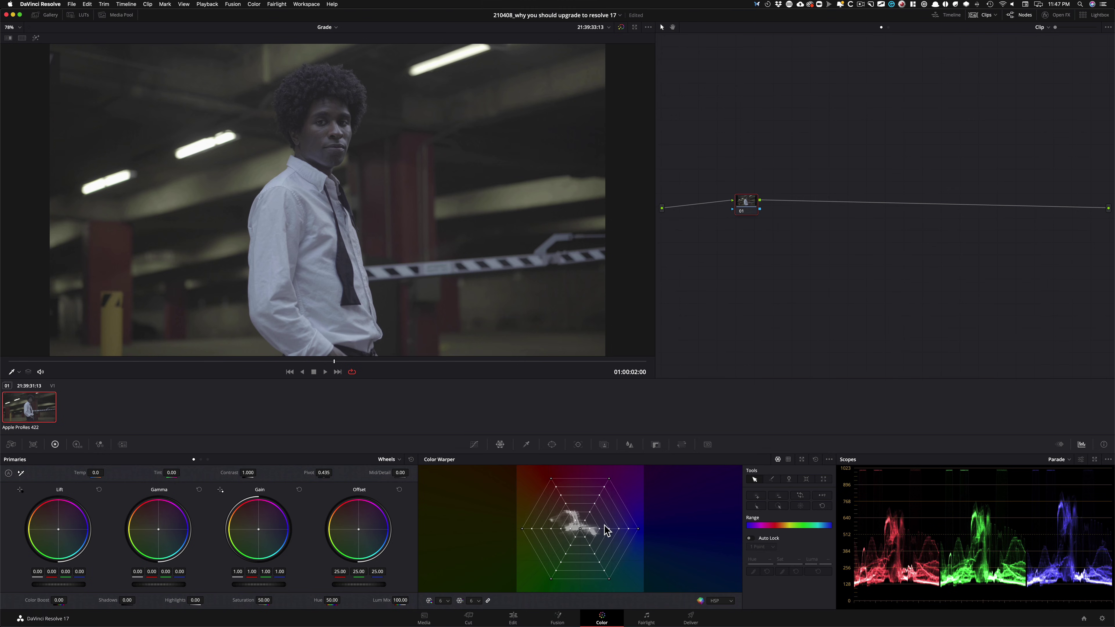
- Set the project's color science to DaVinci YRGB Color Managed with the DaVinci Wide Gamut preset
{"action": "key", "text": "shift+9"}
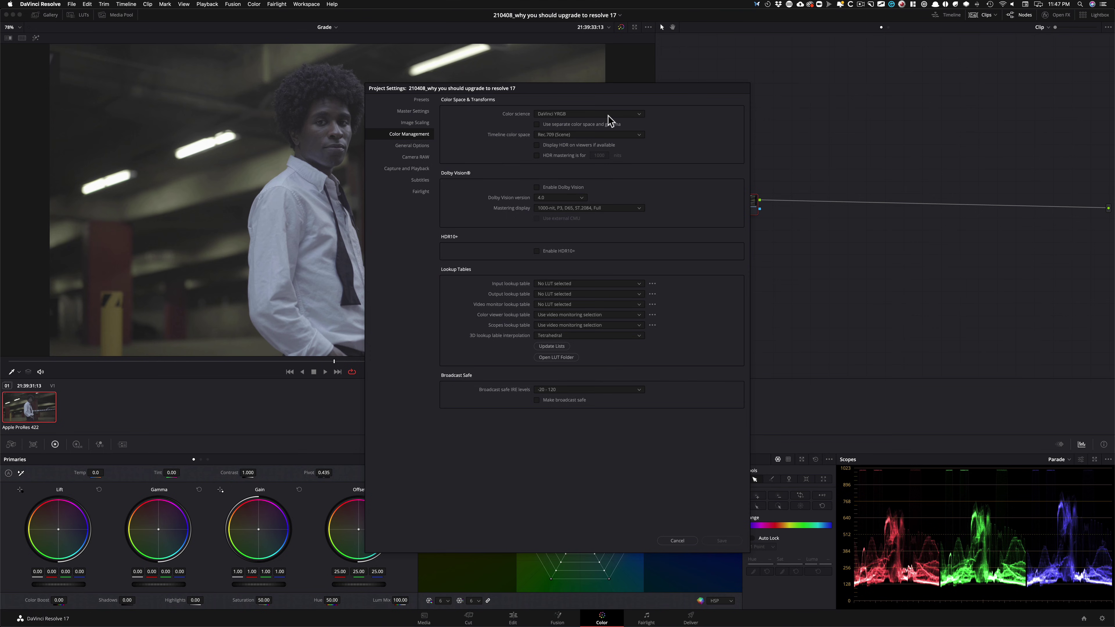
{"action": "left_click", "coordinate": [612, 114]}
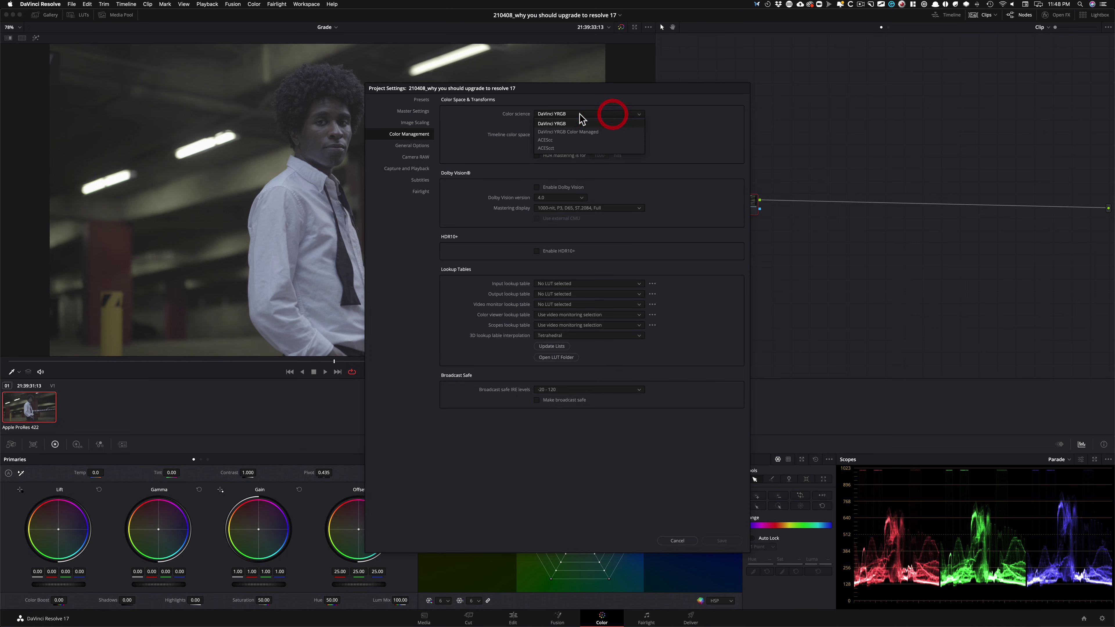
{"action": "left_click", "coordinate": [581, 132]}
{"action": "left_click", "coordinate": [597, 125]}
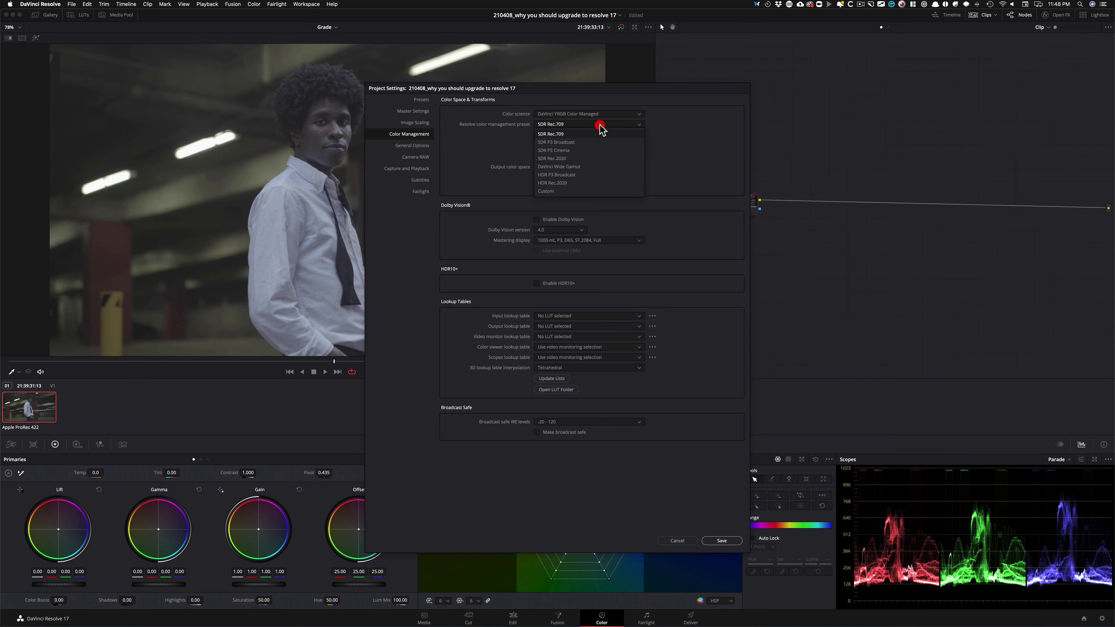
{"action": "left_click", "coordinate": [595, 166]}
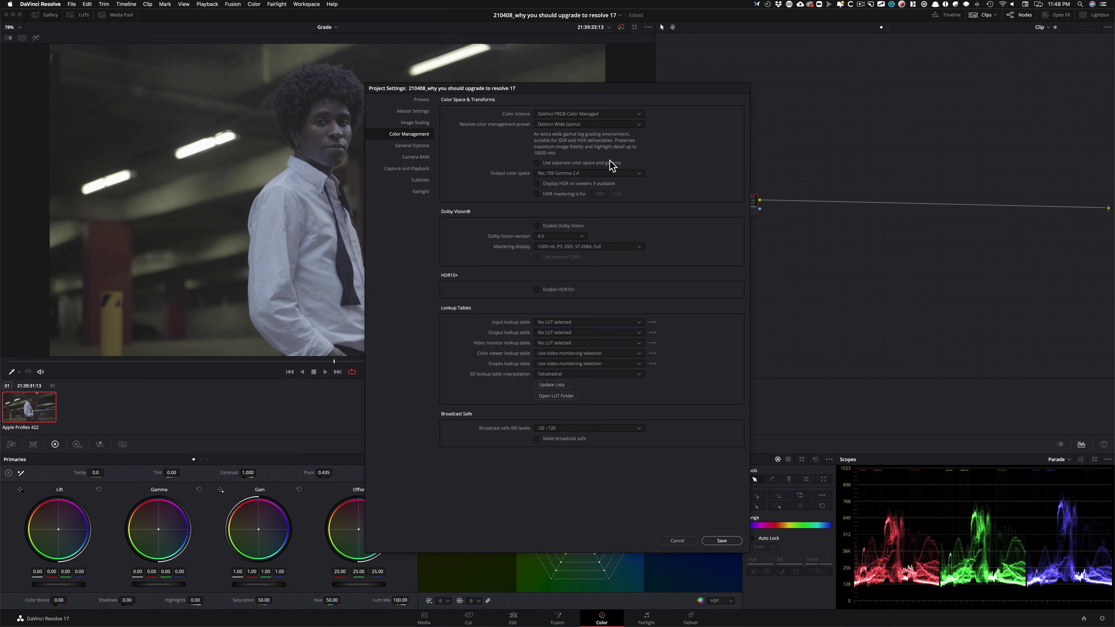
- Switch the color management preset to Custom, choose another timeline working luminance and save the project settings
{"action": "left_click", "coordinate": [590, 124]}
{"action": "left_click", "coordinate": [561, 193]}
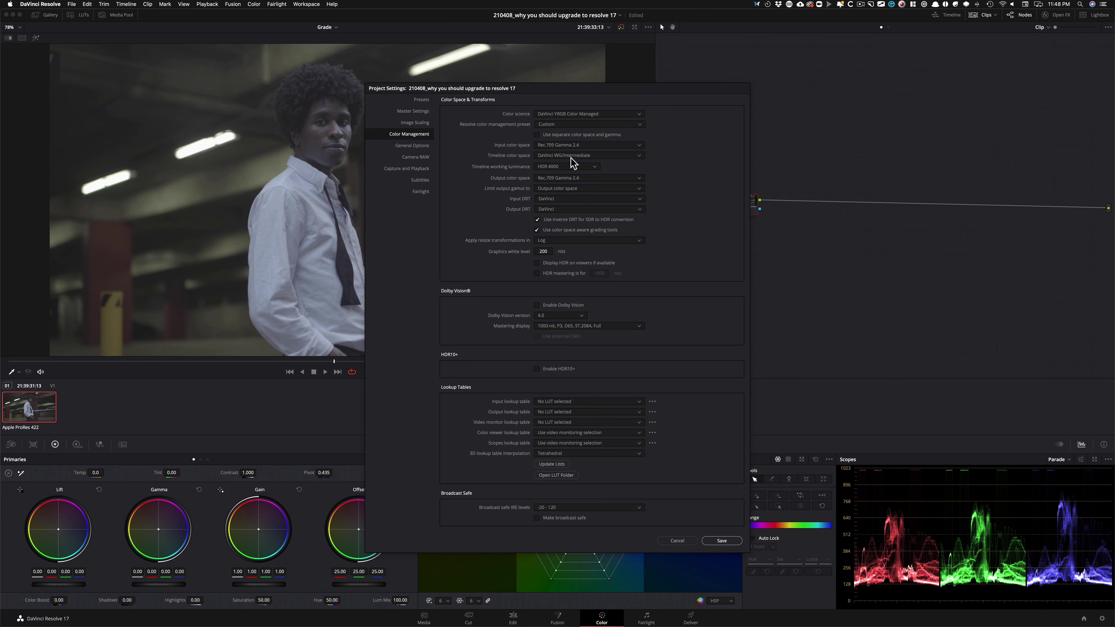
{"action": "left_click", "coordinate": [582, 166]}
{"action": "left_click", "coordinate": [579, 192]}
{"action": "left_click", "coordinate": [722, 542]}
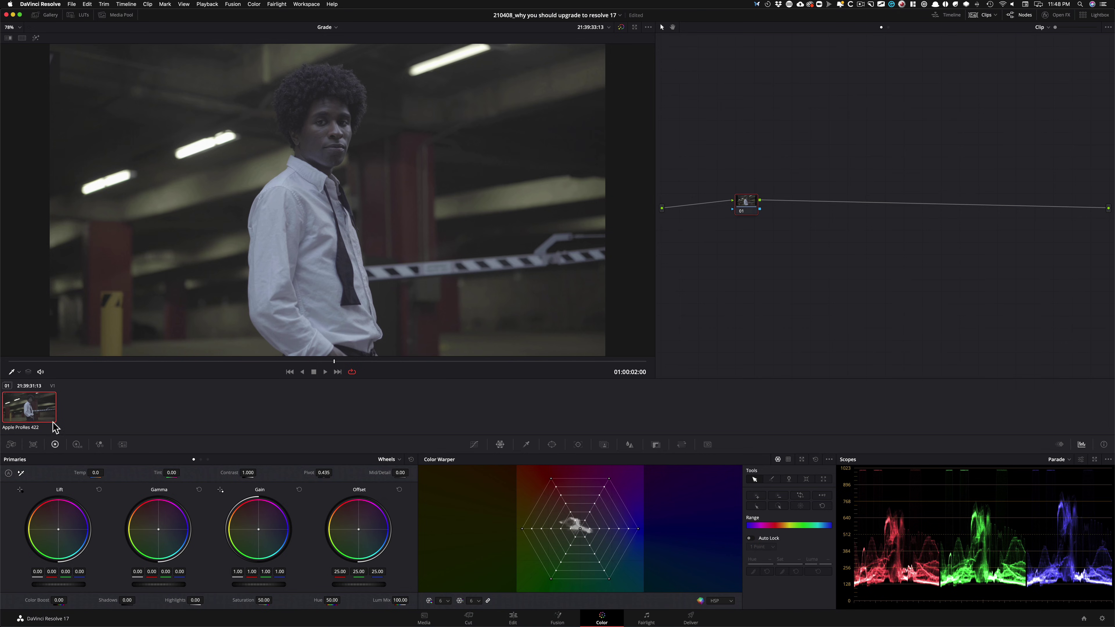
- Set the clip's input color space to Blackmagic Design Pocket 4K Film Gen 4
{"action": "right_click", "coordinate": [27, 406]}
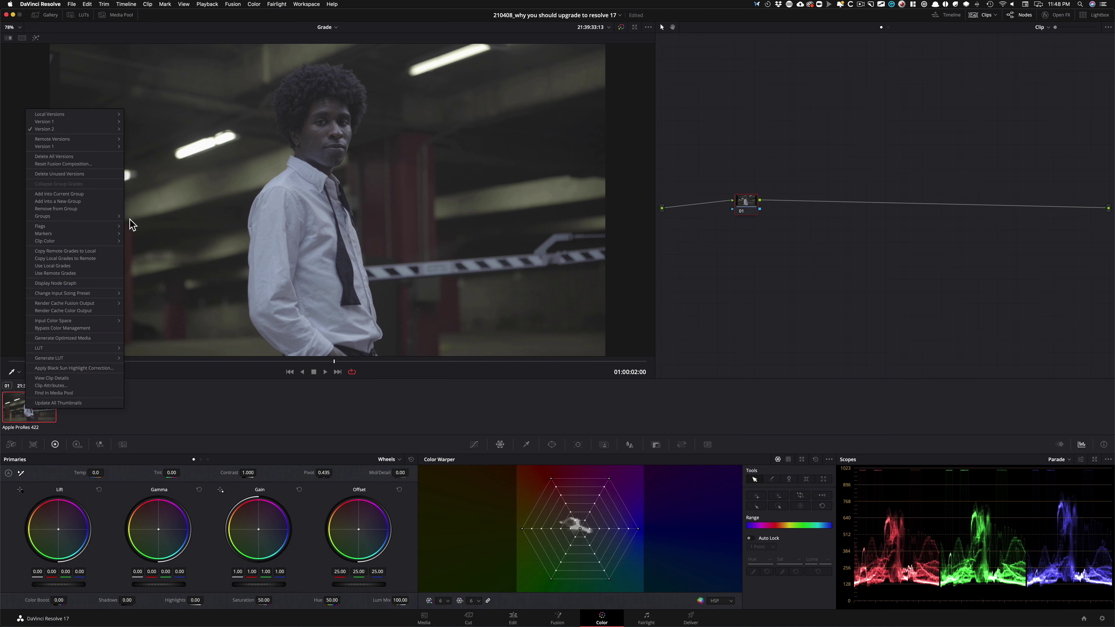
{"action": "mouse_move", "coordinate": [61, 321]}
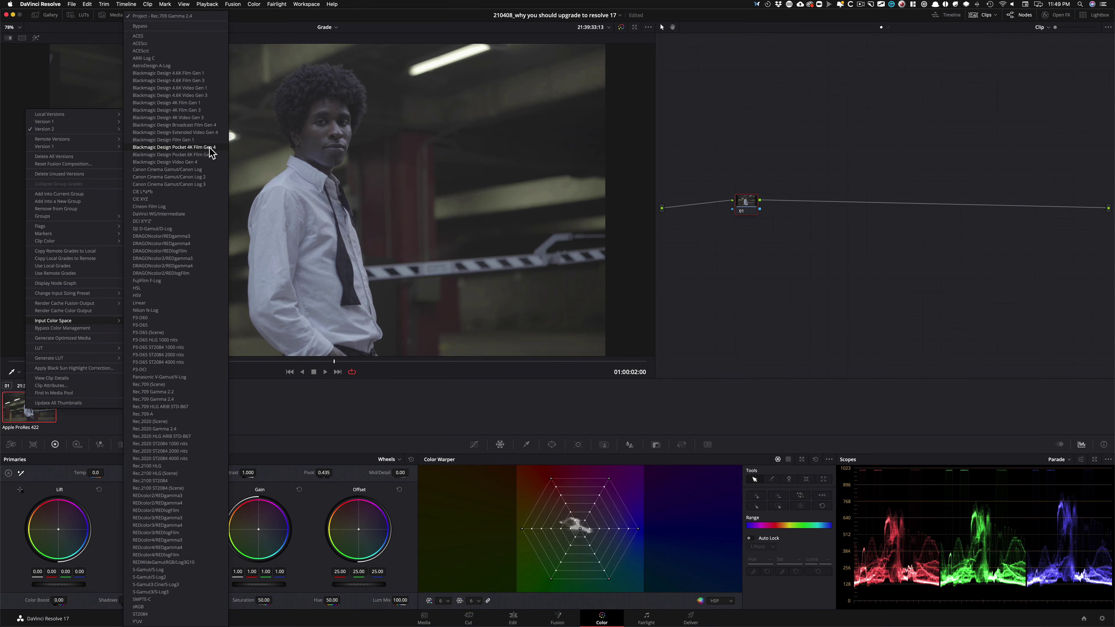
{"action": "left_click", "coordinate": [209, 148]}
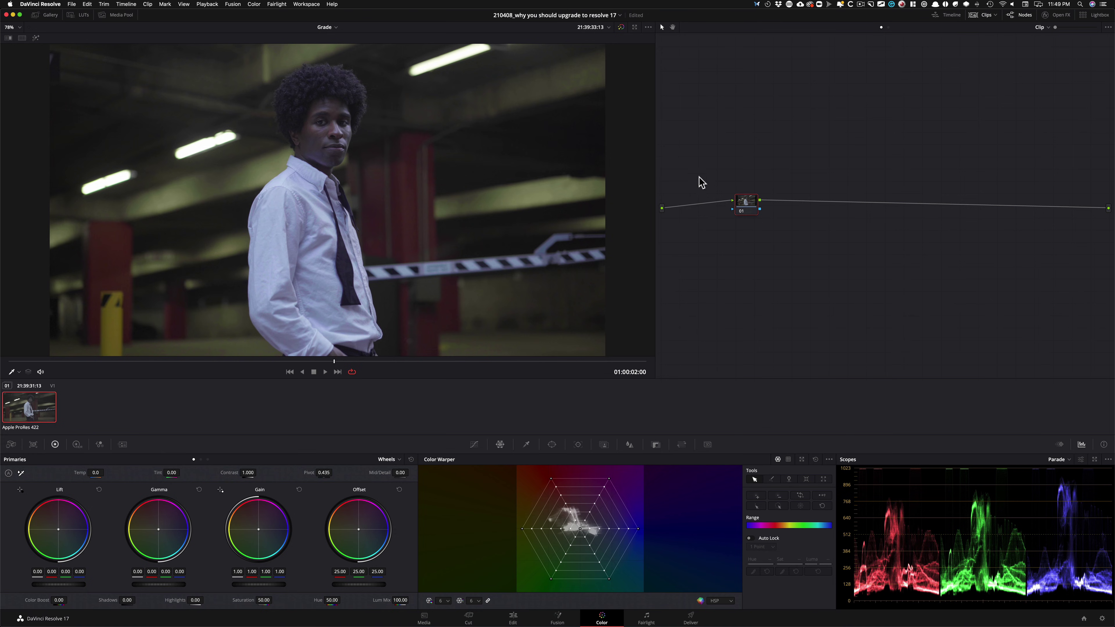
- Move node 01 closer to the graph's source and add serial nodes after it to build a five-node chain
{"action": "left_click_drag", "start_coordinate": [748, 205], "coordinate": [720, 212]}
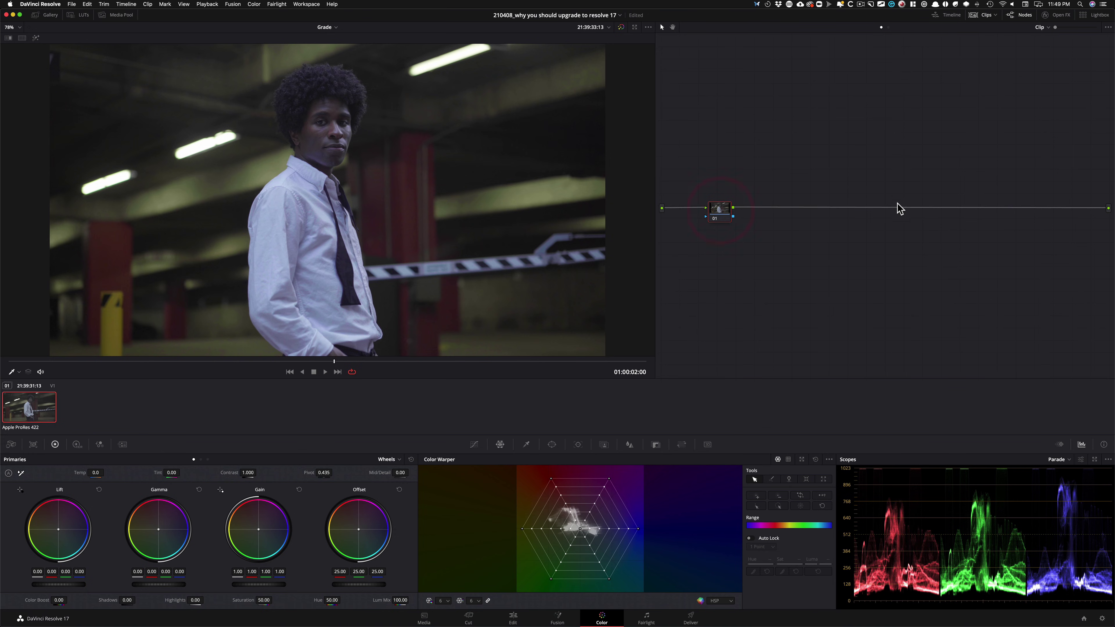
{"action": "key", "text": "alt+s"}
{"action": "key", "text": "alt+s"}
{"action": "key", "text": "alt+s"}
{"action": "key", "text": "alt+s"}
{"action": "key", "text": "alt+s"}
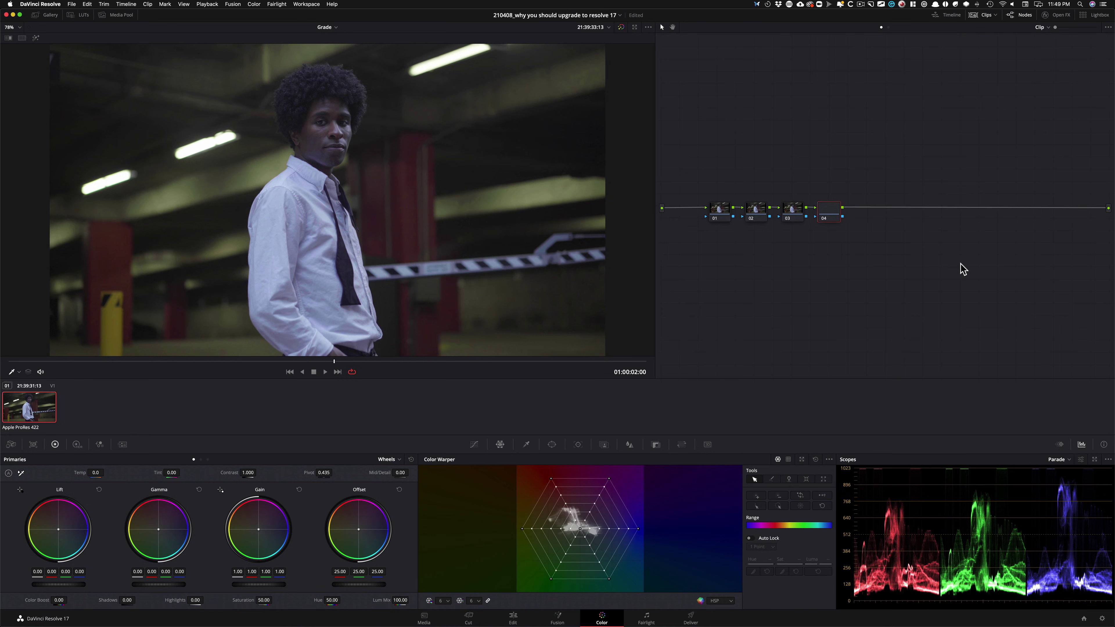
{"action": "left_click", "coordinate": [902, 214]}
{"action": "key", "text": "BackSpace"}
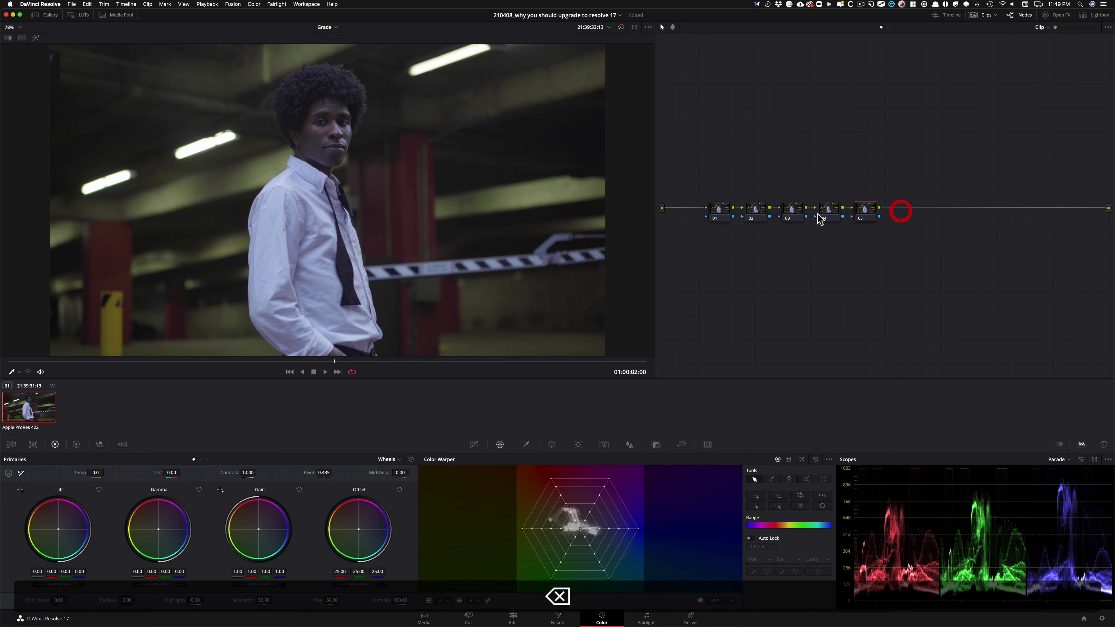
- Label node 01 "nr" and node 02 "temp/tint"
{"action": "left_click", "coordinate": [722, 210]}
{"action": "key", "text": "Tab"}
{"action": "type", "text": "nr"}
{"action": "key", "text": "Return"}
{"action": "key", "text": "alt+shift+semicolon"}
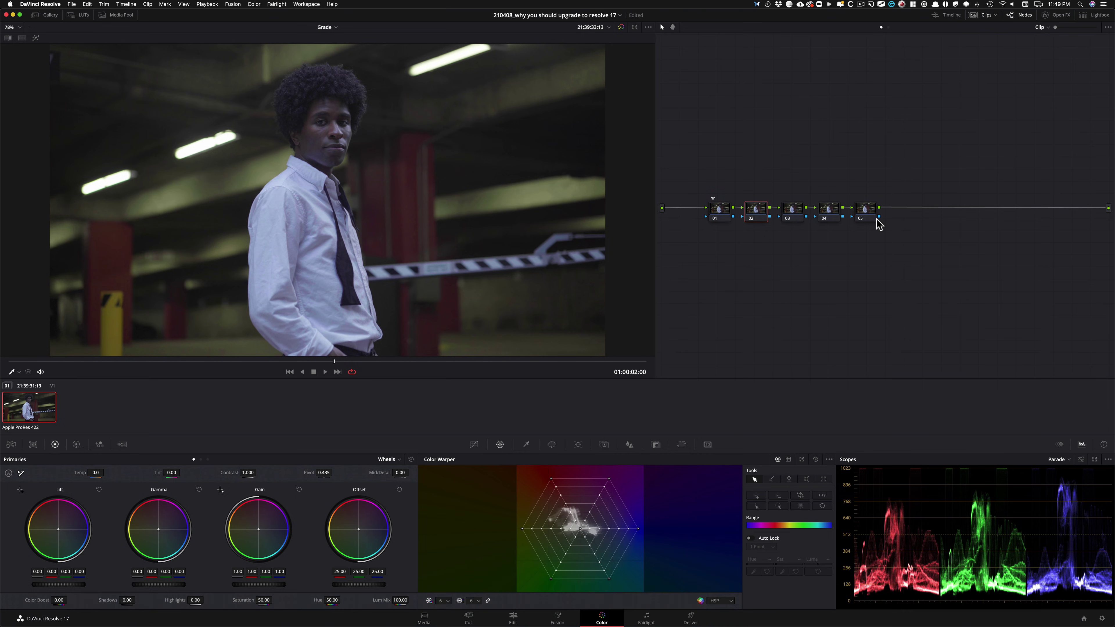
{"action": "key", "text": "Tab"}
{"action": "type", "text": "temp/tint"}
{"action": "key", "text": "Return"}
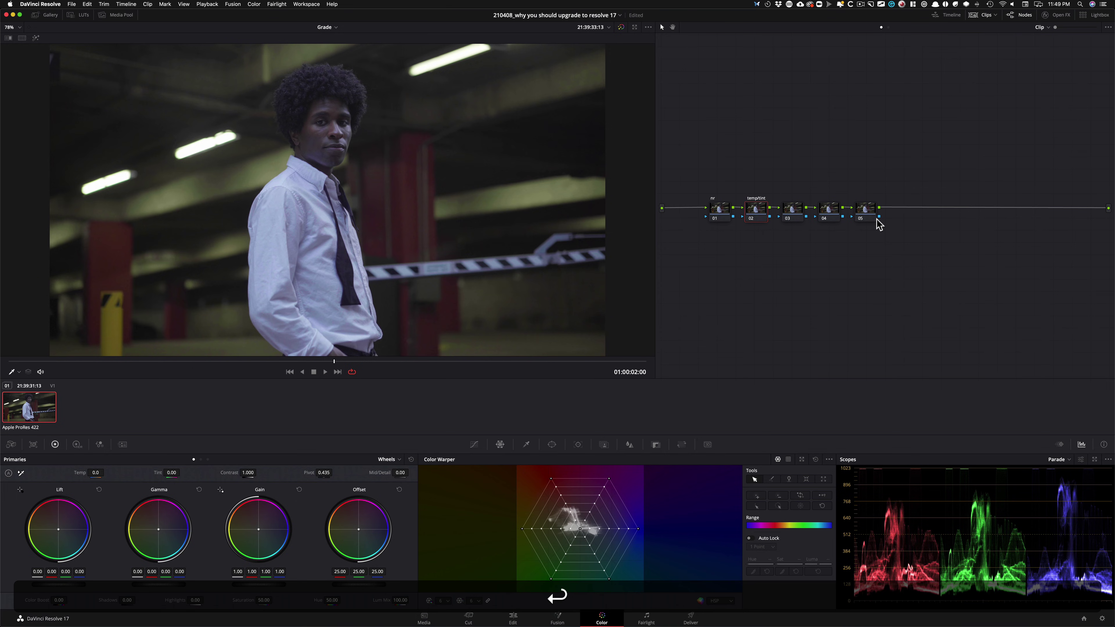
- Label node 03 "pri" and node 04 "look dev"
{"action": "key", "text": "Tab"}
{"action": "type", "text": "pri"}
{"action": "key", "text": "Return"}
{"action": "key", "text": "Tab"}
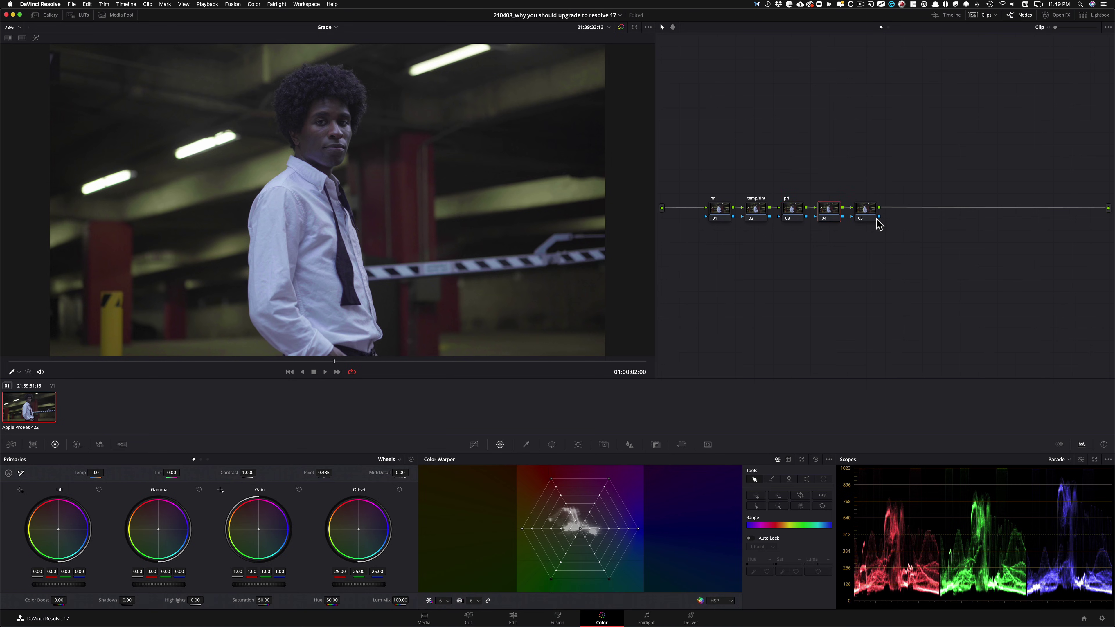
{"action": "type", "text": "cw"}
{"action": "key", "text": "BackSpace"}
{"action": "key", "text": "BackSpace"}
{"action": "type", "text": "lo"}
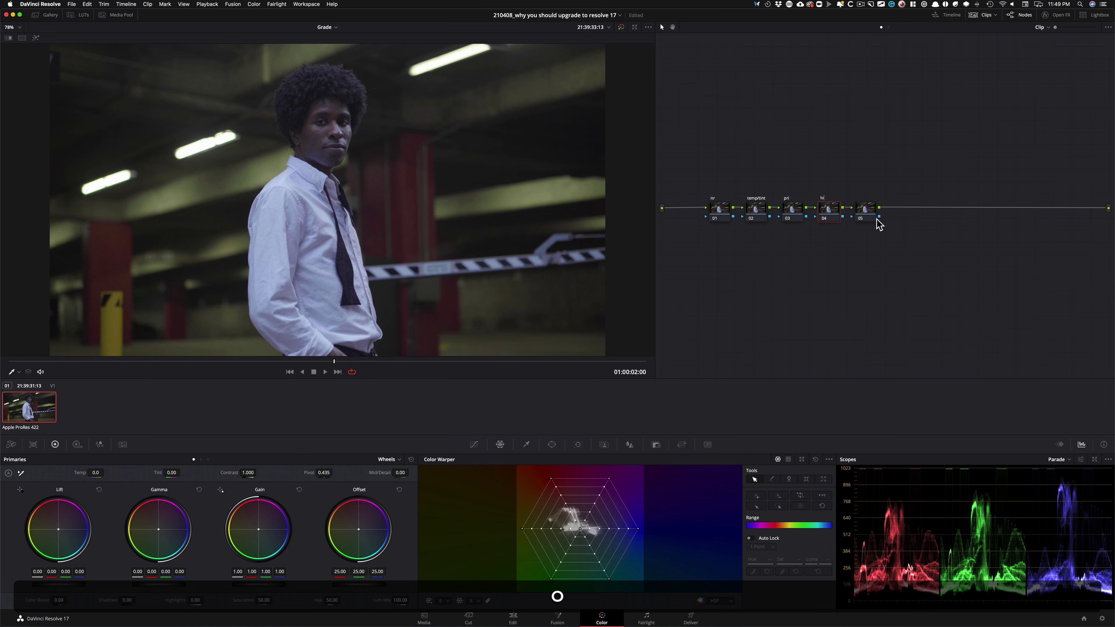
{"action": "type", "text": "ok dev"}
{"action": "key", "text": "Return"}
- Label node 05 "grain" and raise the look dev node above the node chain
{"action": "key", "text": "Tab"}
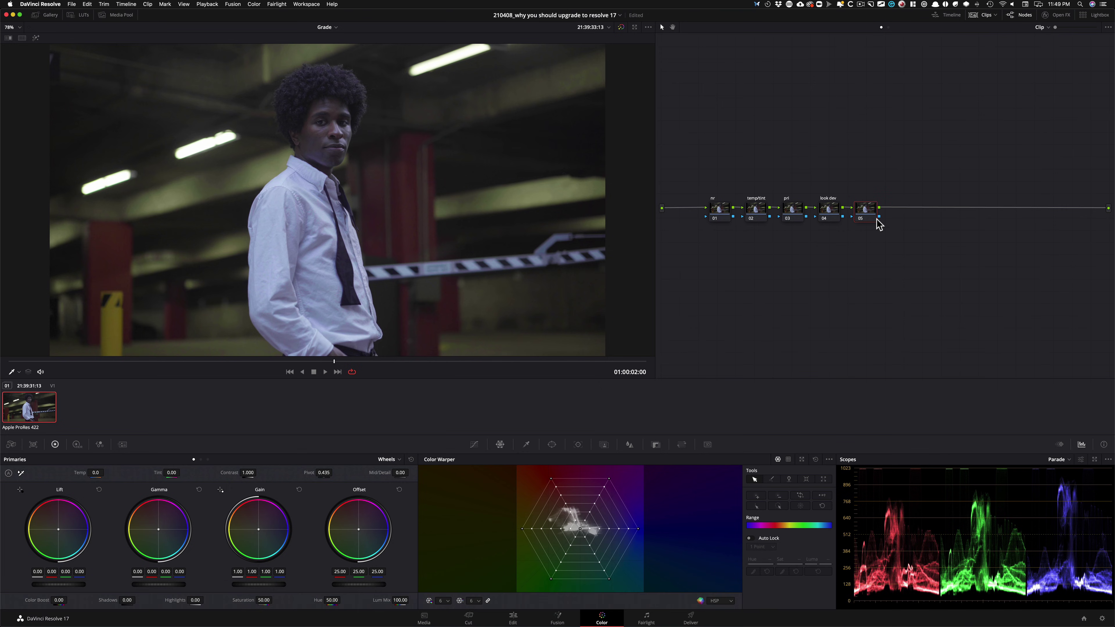
{"action": "type", "text": "grain"}
{"action": "key", "text": "Return"}
{"action": "left_click_drag", "start_coordinate": [819, 206], "coordinate": [821, 185]}
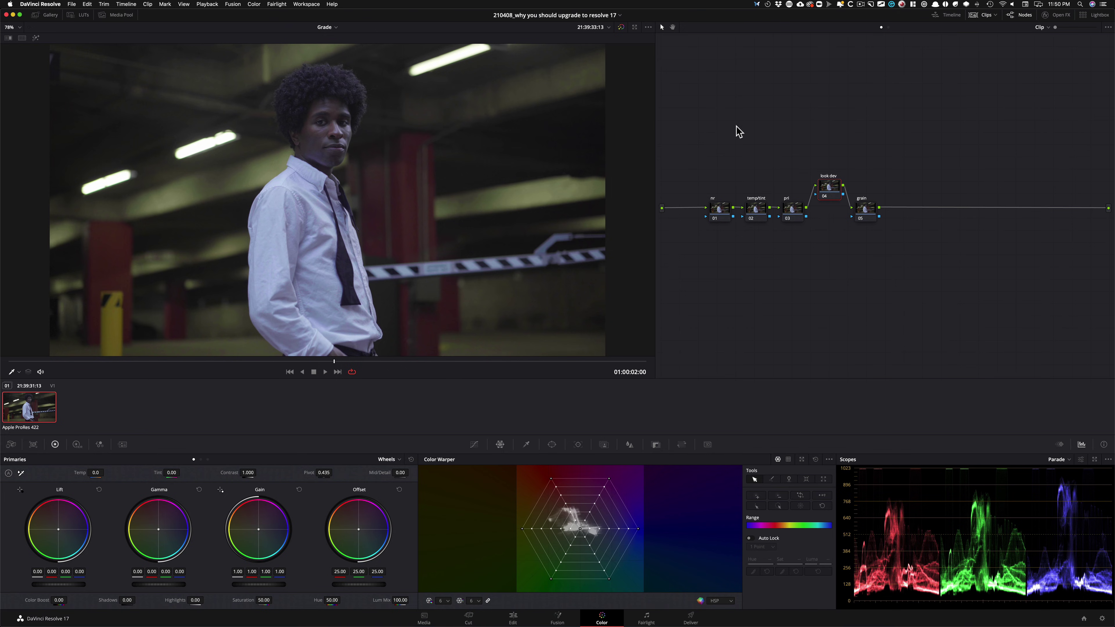
- Lower the gamma to -0.02 on the pri node
{"action": "left_click", "coordinate": [788, 209]}
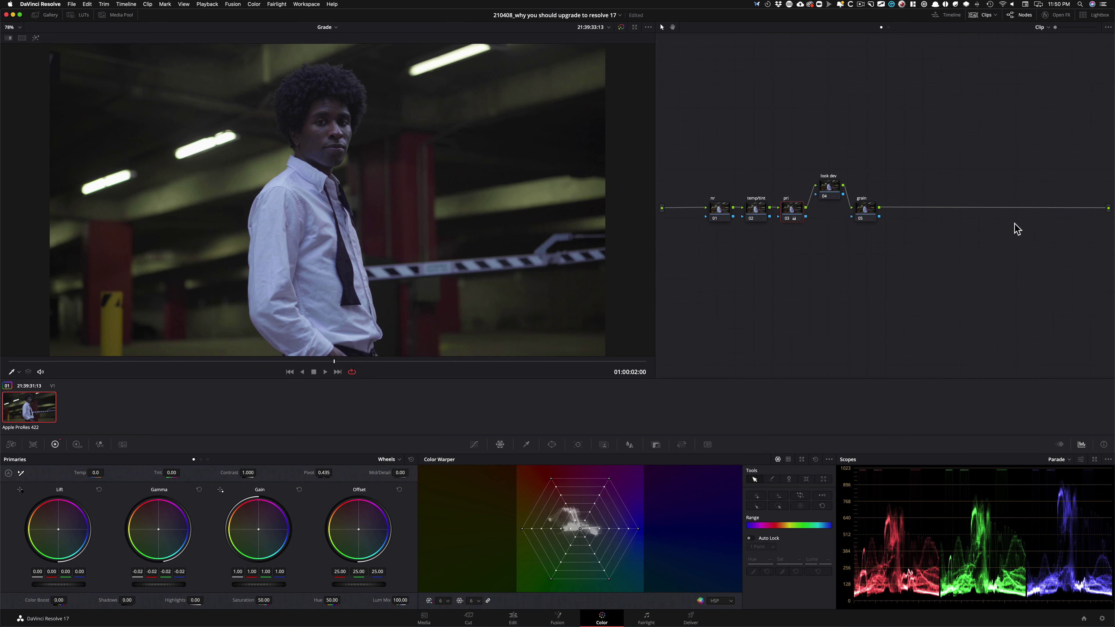
- Open the look dev node's Color Warper as a floating window over the node graph and hide the clip thumbnails
{"action": "left_click", "coordinate": [828, 189]}
{"action": "left_click", "coordinate": [802, 460]}
{"action": "left_click_drag", "start_coordinate": [566, 204], "coordinate": [884, 242]}
{"action": "left_click", "coordinate": [970, 15]}
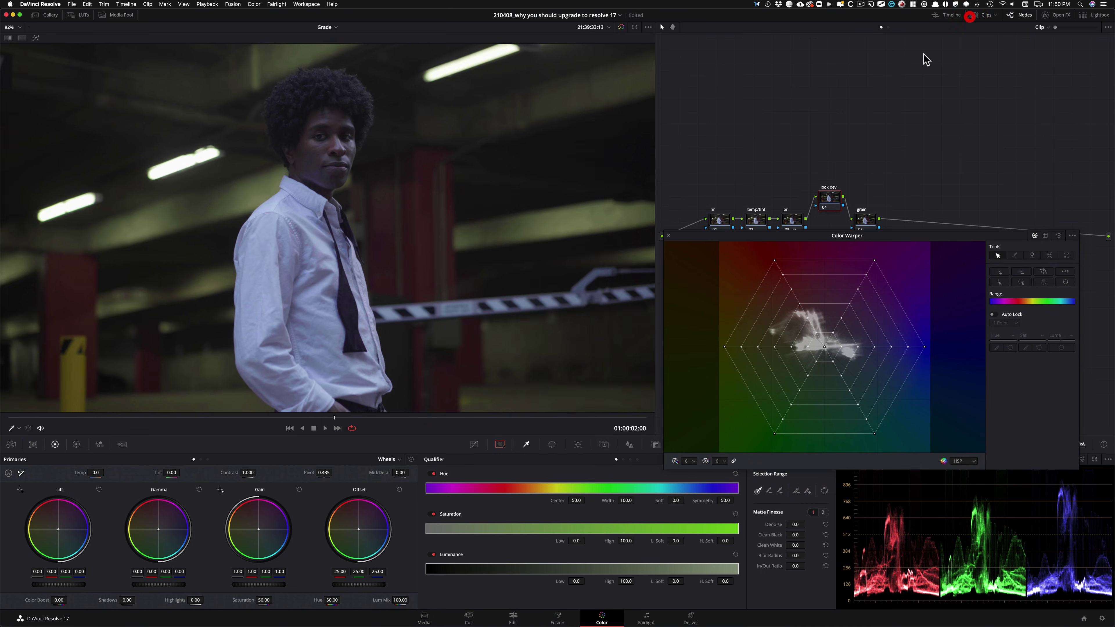
{"action": "left_click_drag", "start_coordinate": [795, 236], "coordinate": [793, 116]}
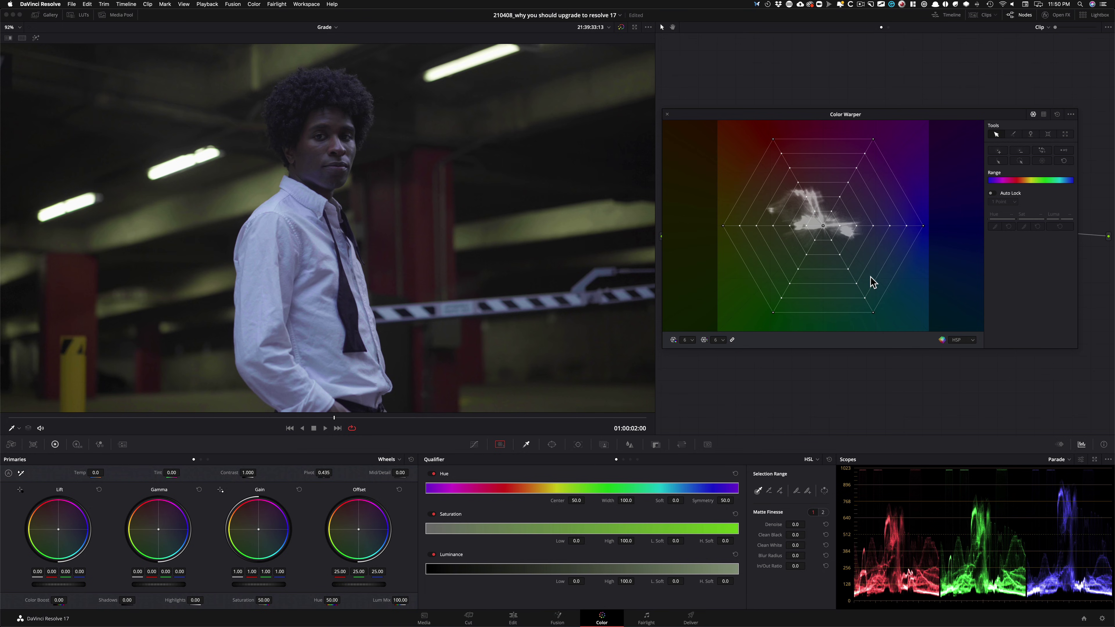
- Compare the Color Warper's Chroma-Luma grids with its Hue-Saturation web
{"action": "left_click", "coordinate": [1045, 114]}
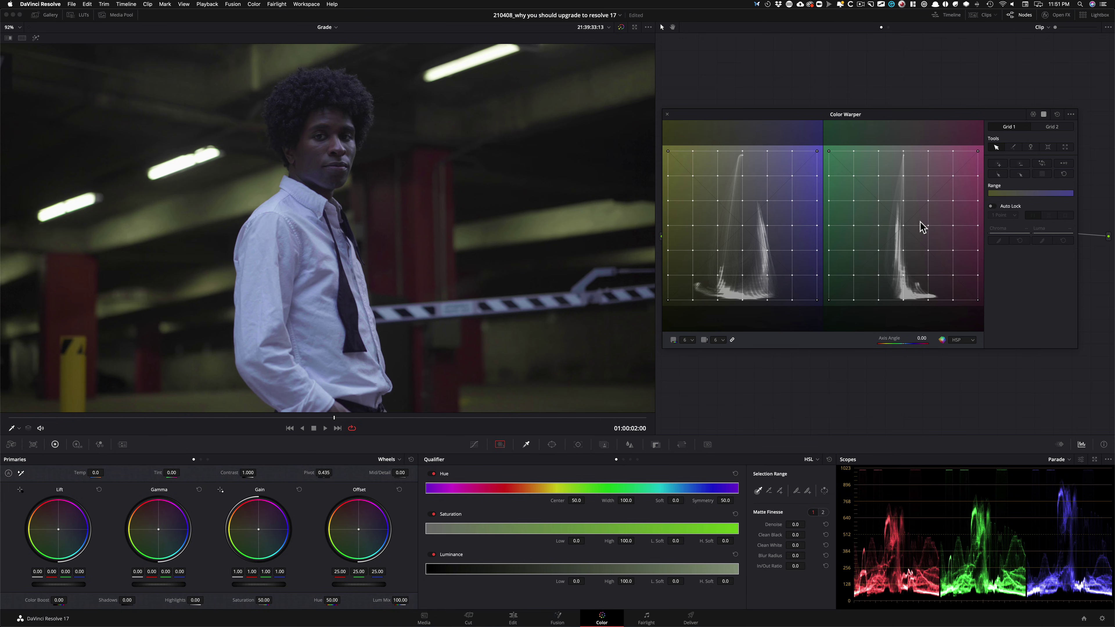
{"action": "left_click", "coordinate": [1033, 114]}
{"action": "left_click", "coordinate": [1045, 114]}
{"action": "left_click", "coordinate": [1033, 115]}
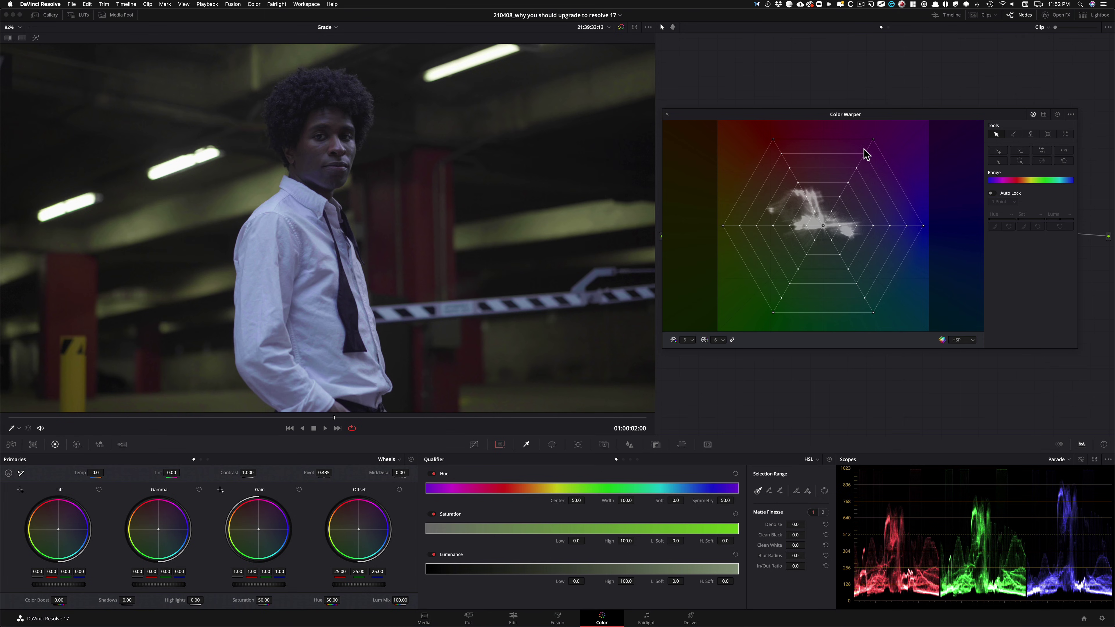
{"action": "left_click_drag", "start_coordinate": [920, 115], "coordinate": [930, 117]}
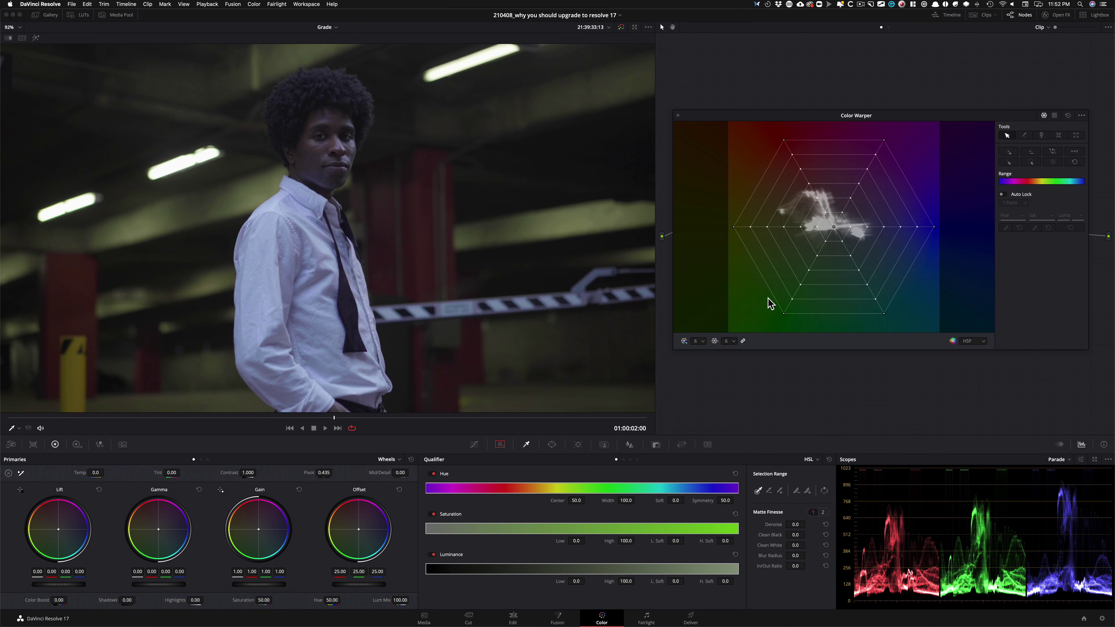
- Try Color Warper hue and saturation resolutions of 12, 16, 8 and 6
{"action": "left_click", "coordinate": [697, 342]}
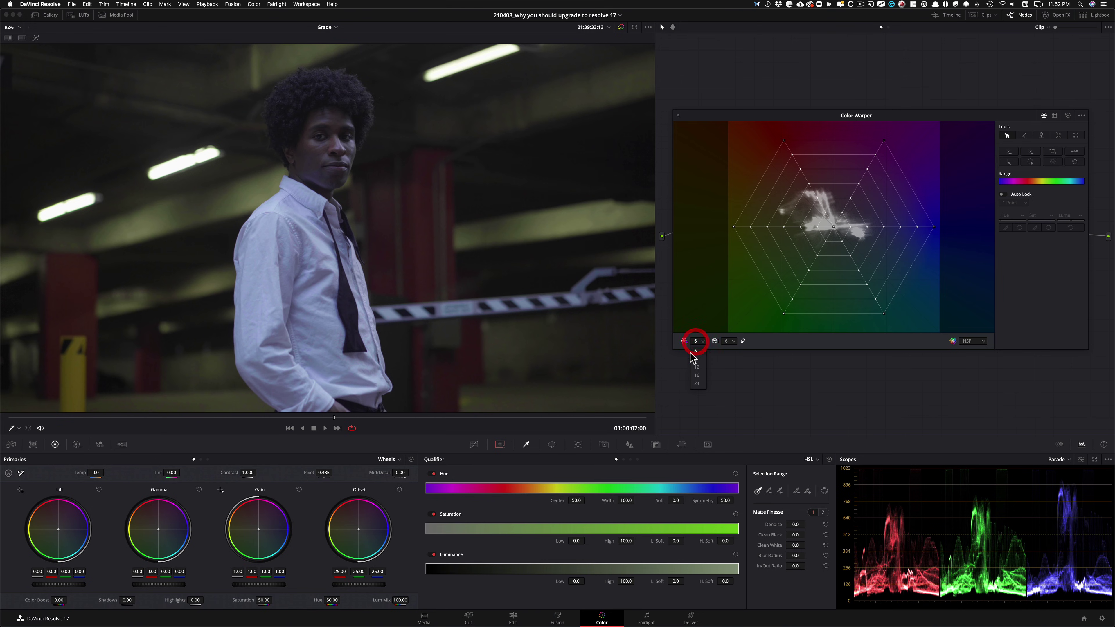
{"action": "left_click", "coordinate": [696, 368]}
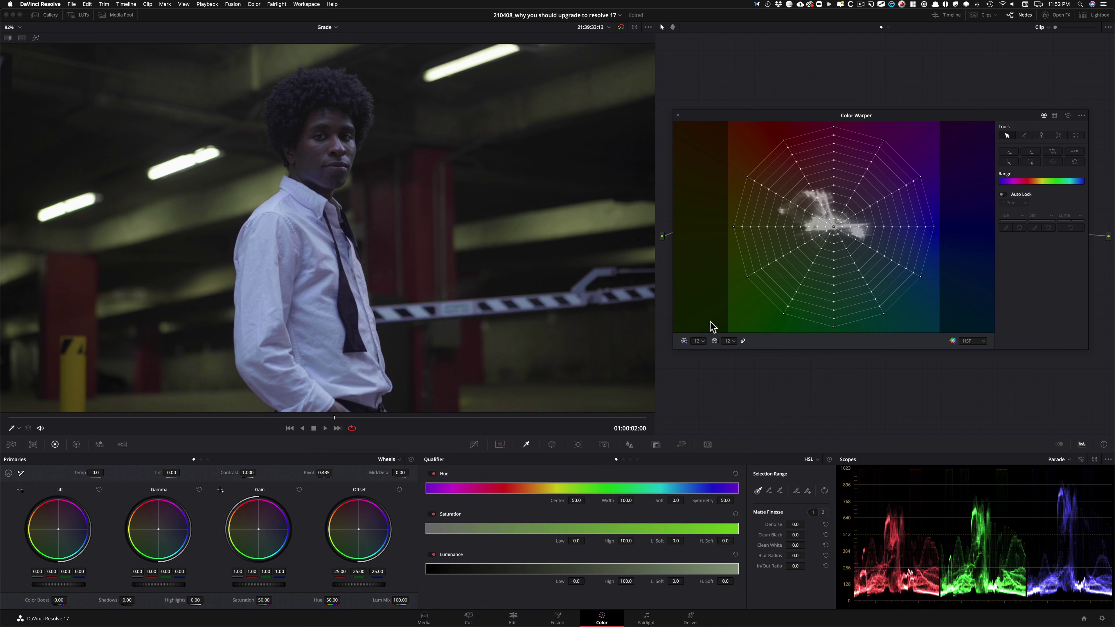
{"action": "left_click", "coordinate": [696, 375]}
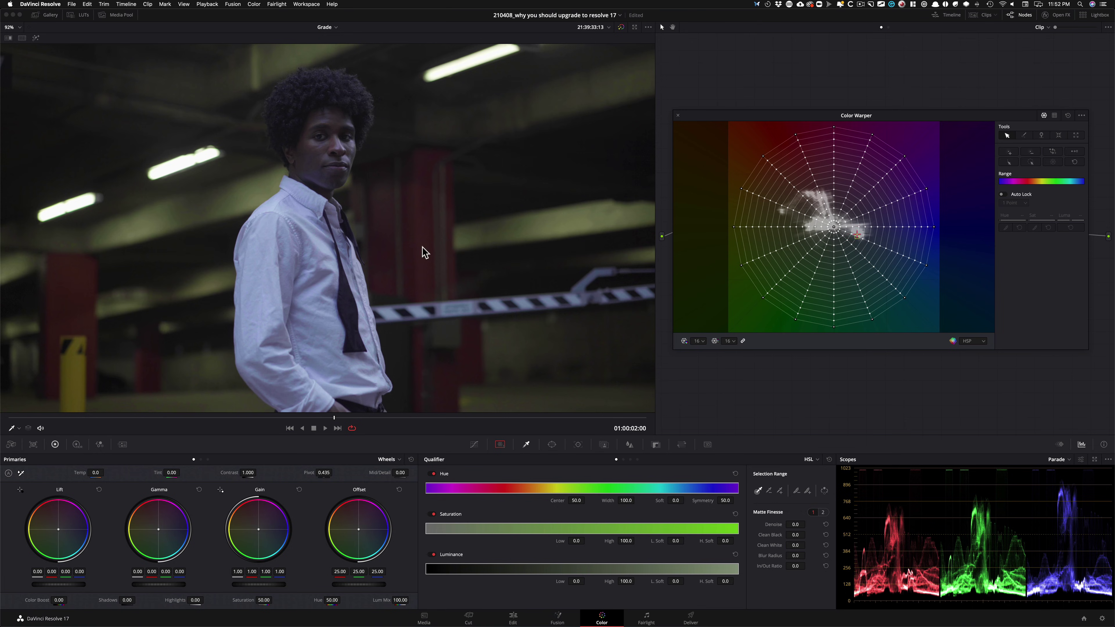
{"action": "left_click", "coordinate": [699, 342]}
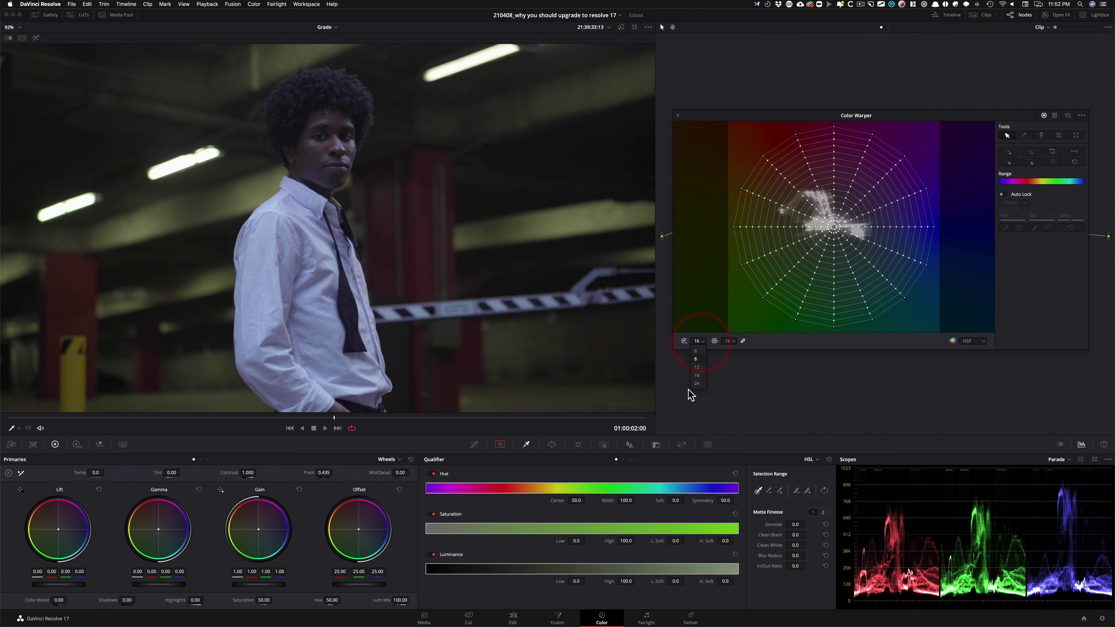
{"action": "left_click", "coordinate": [697, 368]}
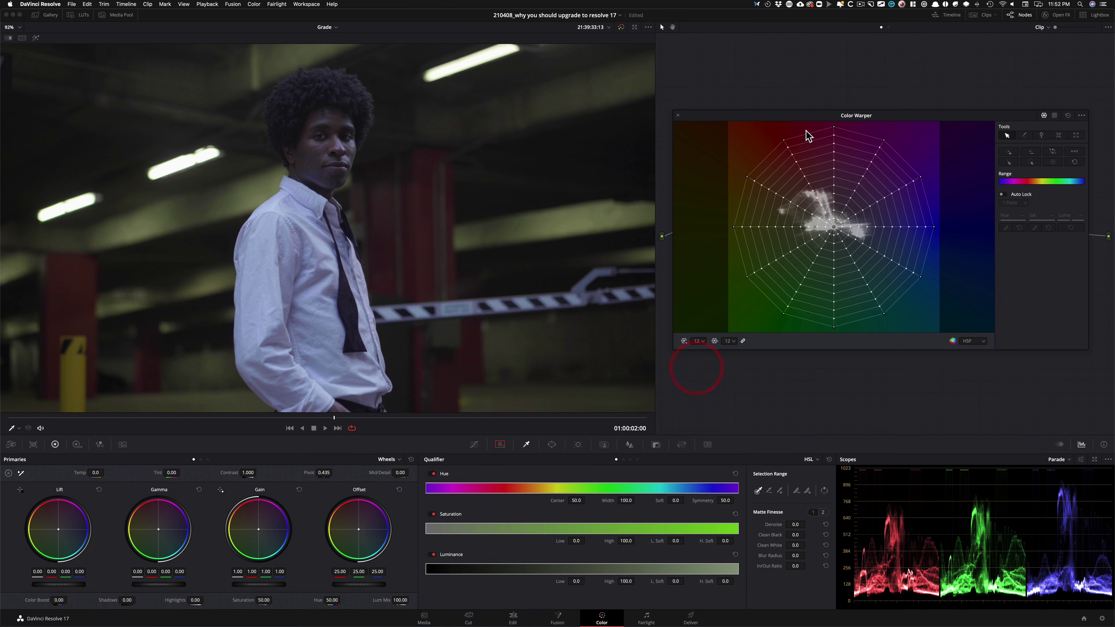
{"action": "left_click", "coordinate": [698, 341]}
{"action": "left_click", "coordinate": [699, 357]}
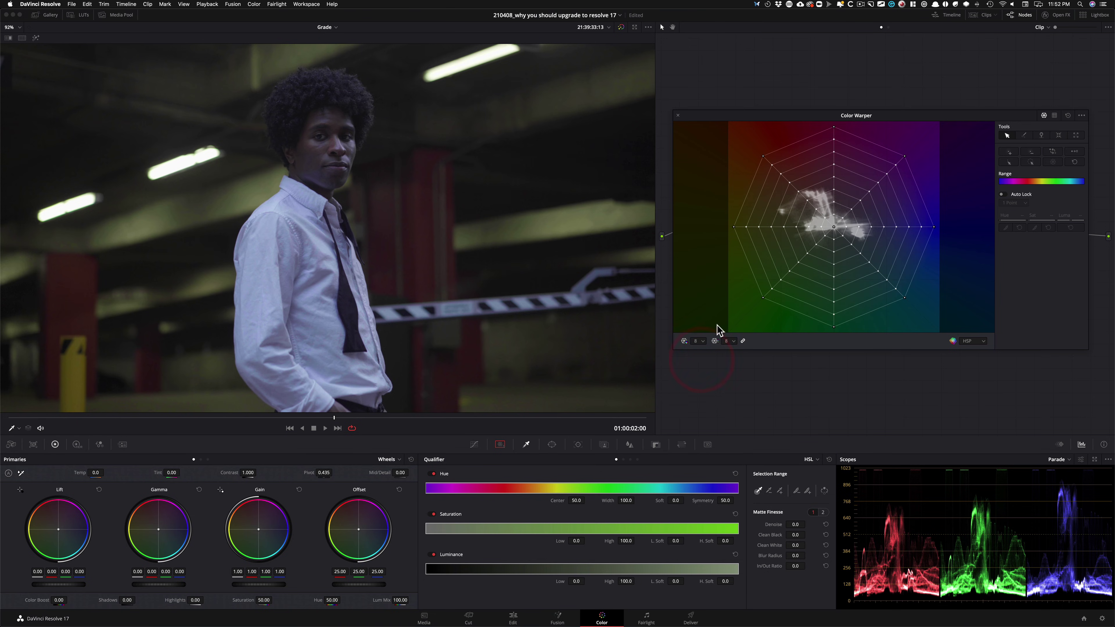
{"action": "left_click", "coordinate": [698, 341]}
{"action": "left_click", "coordinate": [703, 351]}
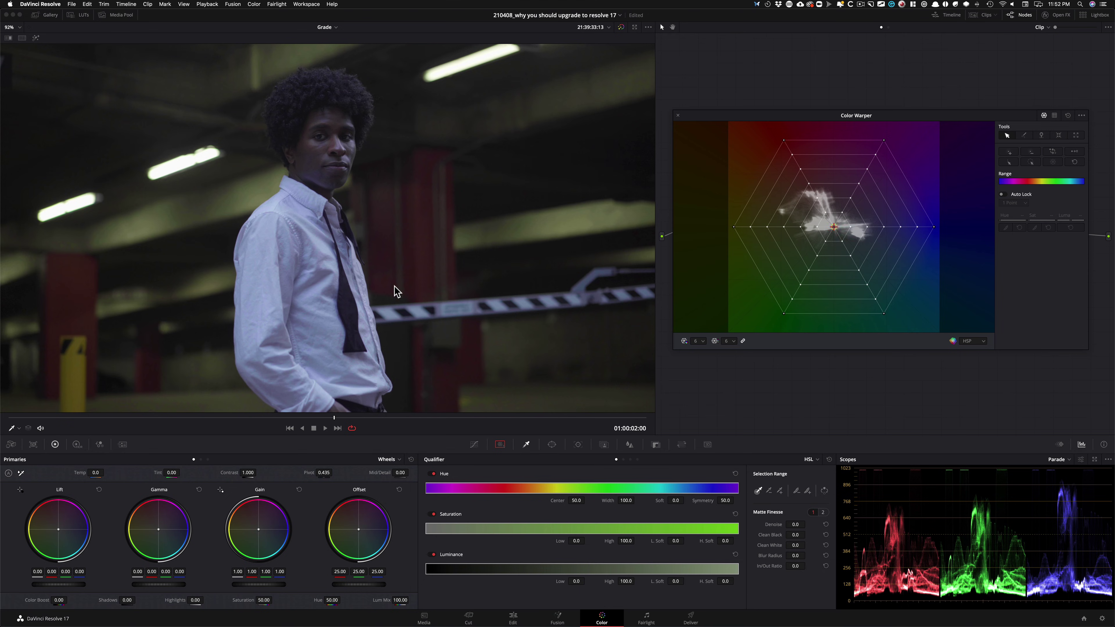
- Set the Color Warper's hue and saturation resolution to 12
{"action": "left_click", "coordinate": [698, 341]}
{"action": "left_click", "coordinate": [699, 364]}
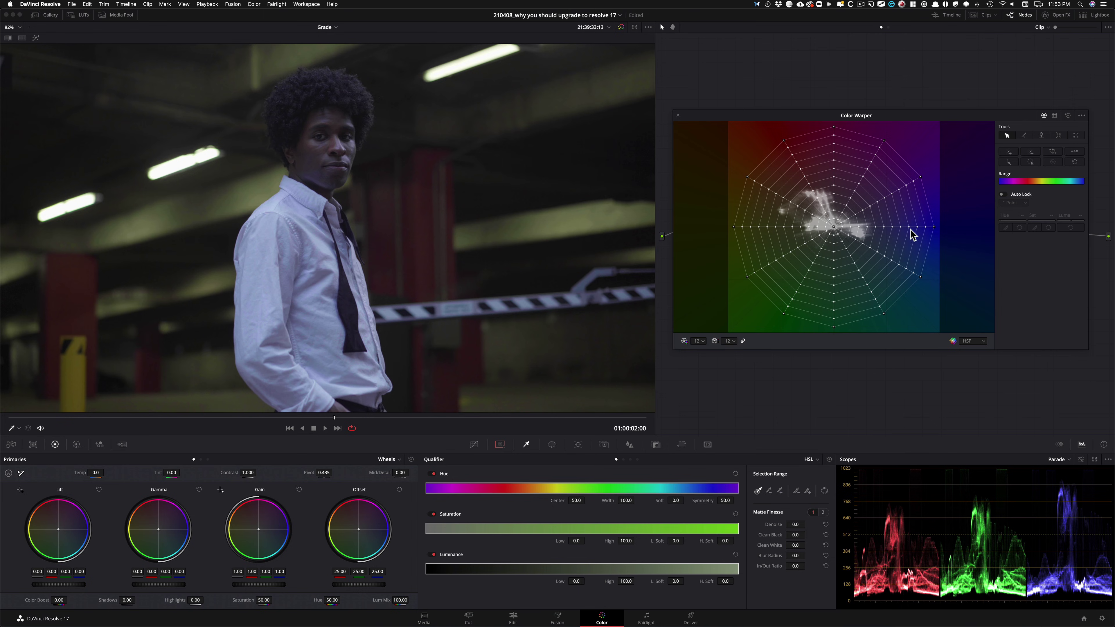
{"action": "left_click", "coordinate": [707, 342]}
{"action": "left_click", "coordinate": [804, 341]}
- Warp the yellowish background light directly in the image toward green, to about hue 0.72 and saturation 0.27
{"action": "left_click", "coordinate": [138, 229]}
{"action": "left_click_drag", "start_coordinate": [143, 224], "coordinate": [465, 228]}
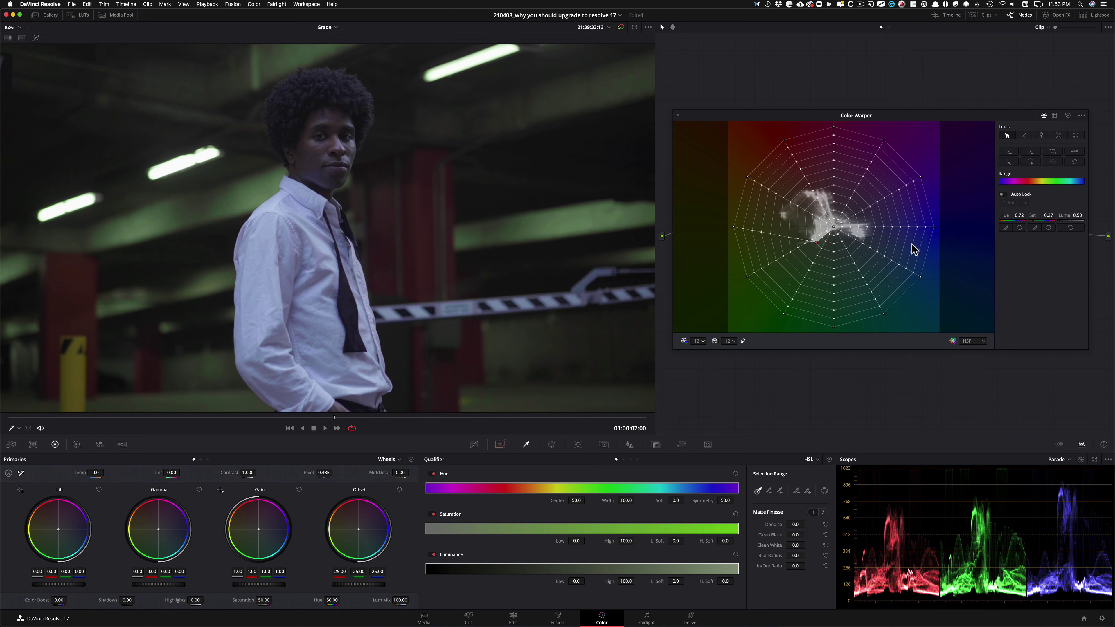
- Undo the green warp and try moving the background light's web point to about hue 0.80, saturation 0.48 and hue 0.86, saturation 0.73
{"action": "key", "text": "super+z"}
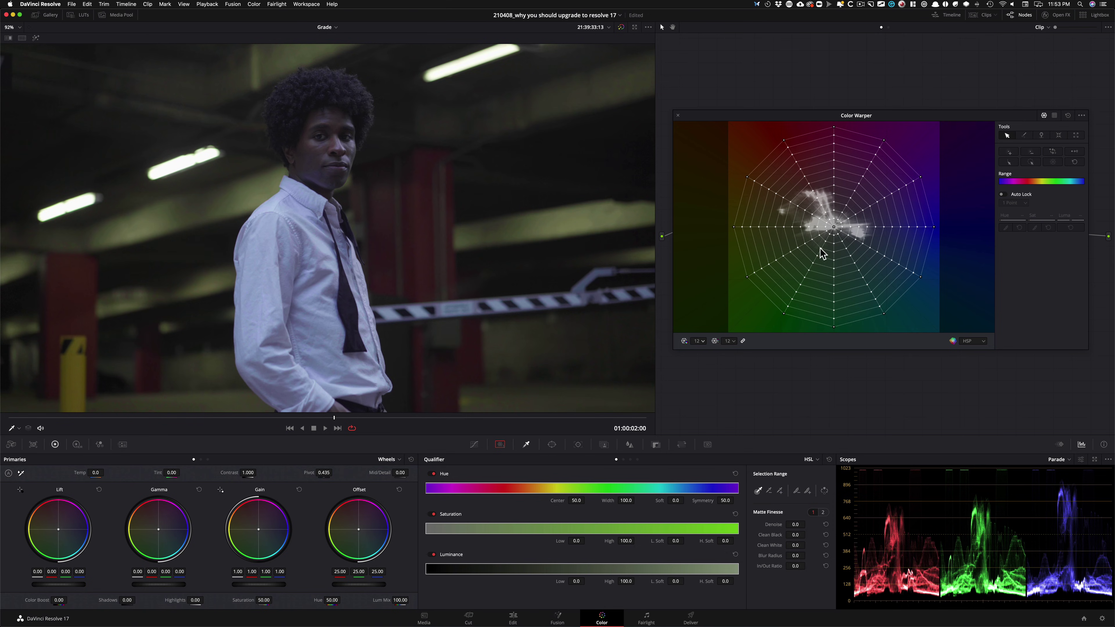
{"action": "mouse_move", "coordinate": [801, 226]}
{"action": "left_mouse_down"}
{"action": "mouse_move", "coordinate": [803, 197]}
{"action": "mouse_move", "coordinate": [787, 258]}
{"action": "mouse_move", "coordinate": [789, 211]}
{"action": "mouse_move", "coordinate": [786, 241]}
{"action": "mouse_move", "coordinate": [774, 219]}
{"action": "mouse_move", "coordinate": [789, 238]}
{"action": "mouse_move", "coordinate": [867, 259]}
{"action": "mouse_move", "coordinate": [832, 184]}
{"action": "mouse_move", "coordinate": [796, 242]}
{"action": "left_mouse_up"}
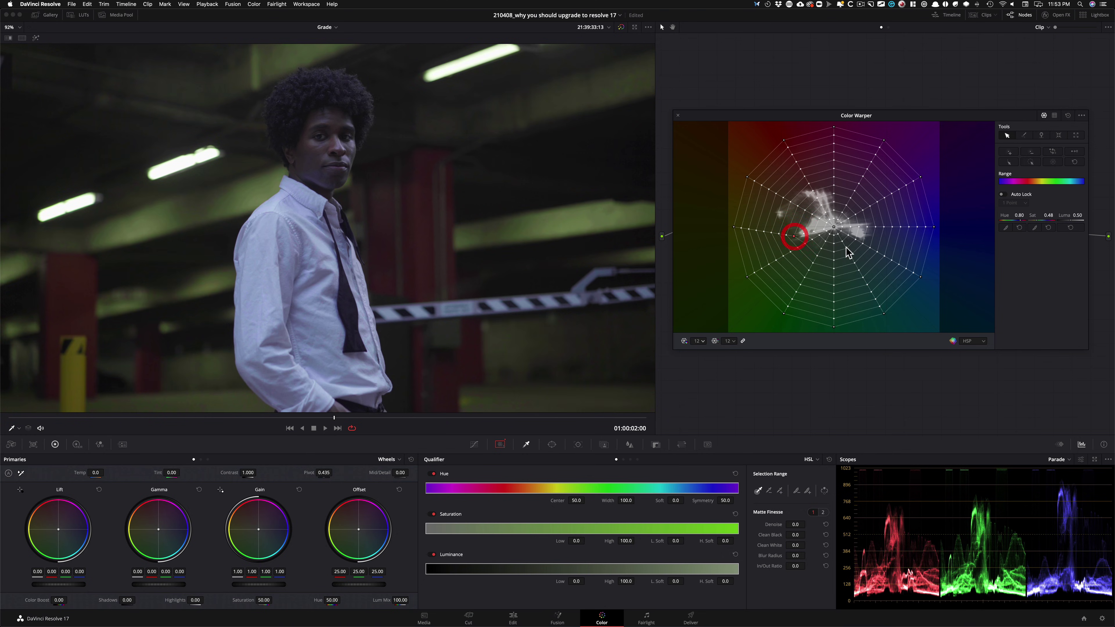
{"action": "left_click_drag", "start_coordinate": [883, 221], "coordinate": [896, 214]}
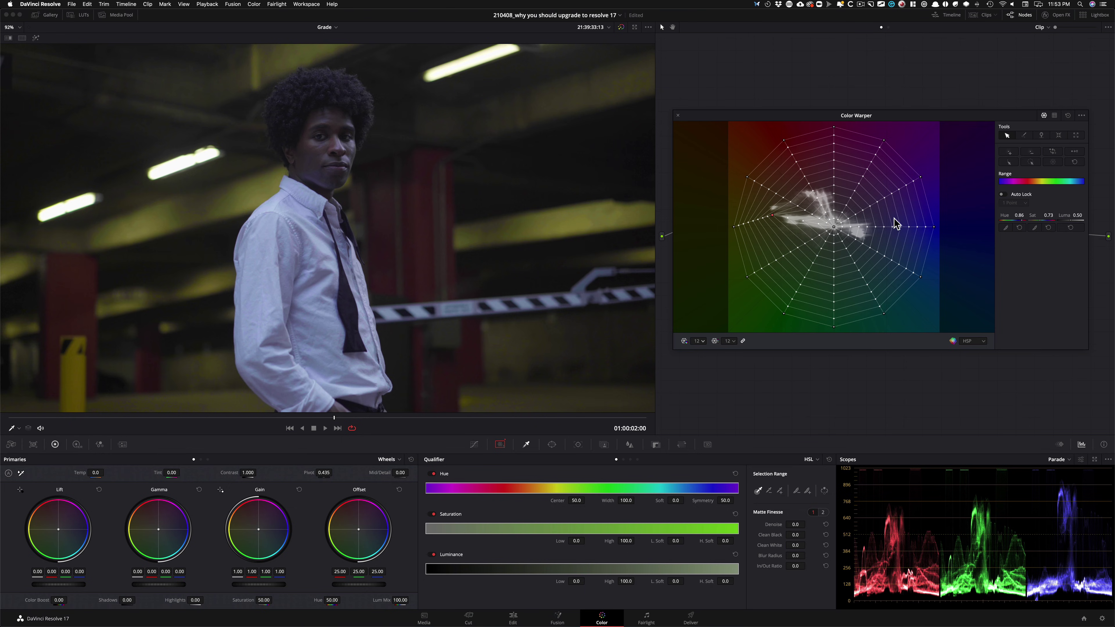
{"action": "key", "text": "super+z"}
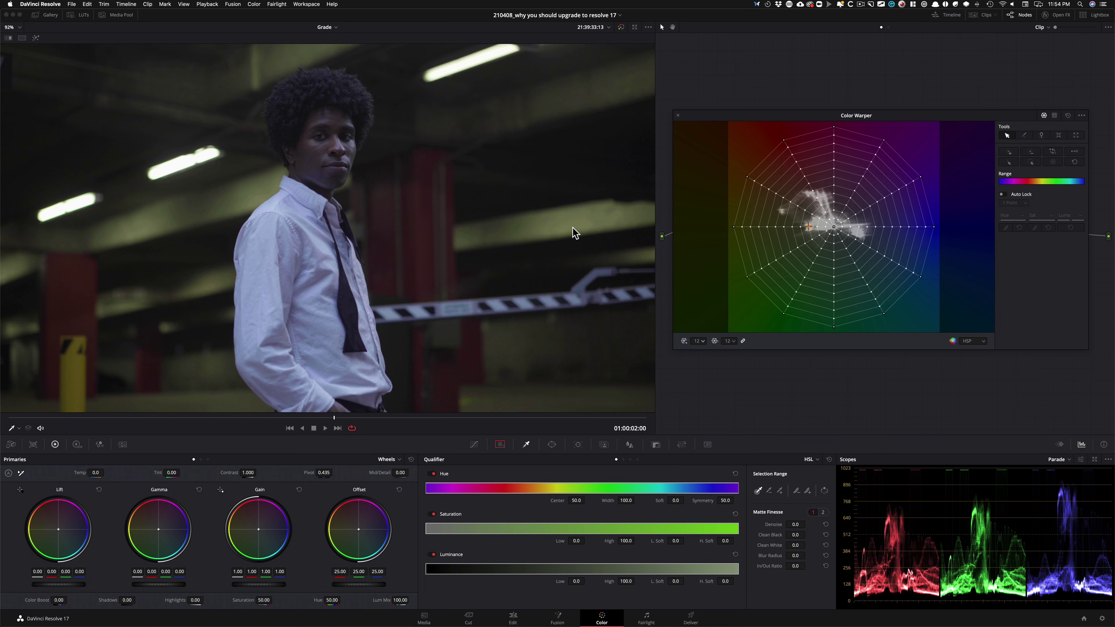
- Select the yellowish background light in the image, try its numeric hue at 0.89 and 0.83, and reset the Color Warper
{"action": "left_click", "coordinate": [138, 230]}
{"action": "left_click_drag", "start_coordinate": [1019, 215], "coordinate": [1027, 215]}
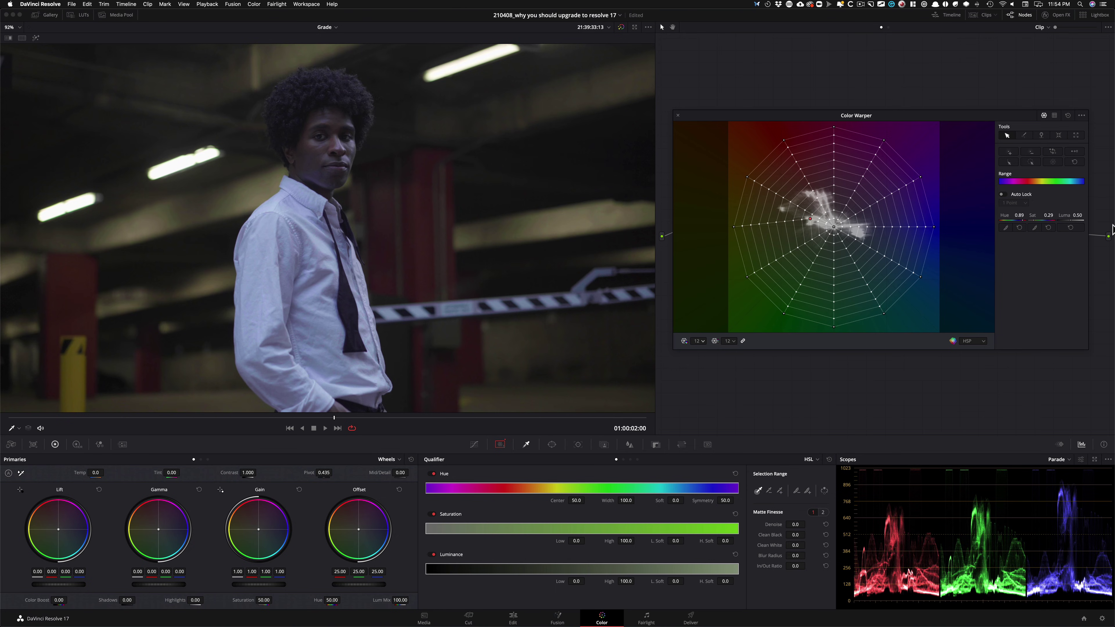
{"action": "left_click", "coordinate": [1111, 228]}
{"action": "left_click_drag", "start_coordinate": [1020, 215], "coordinate": [1006, 214]}
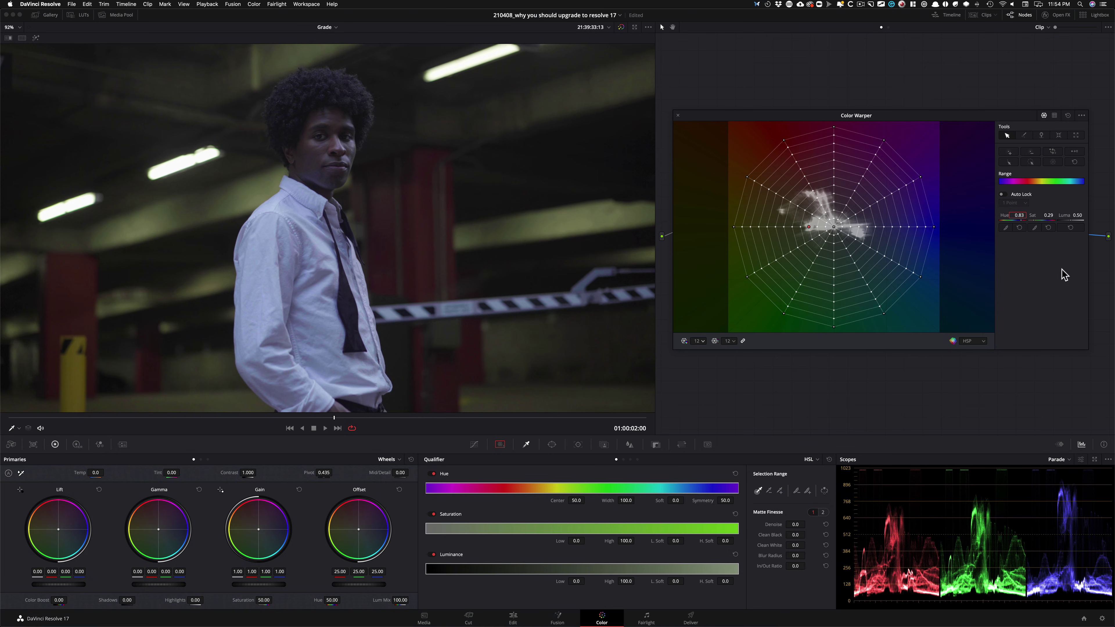
{"action": "left_click", "coordinate": [1063, 277]}
{"action": "left_click", "coordinate": [1068, 117]}
- Set the Color Warper scope to Input and try warping the web's center to about hue 0.76 and saturation 1.22, resetting it
{"action": "left_click", "coordinate": [1081, 116]}
{"action": "mouse_move", "coordinate": [1088, 127]}
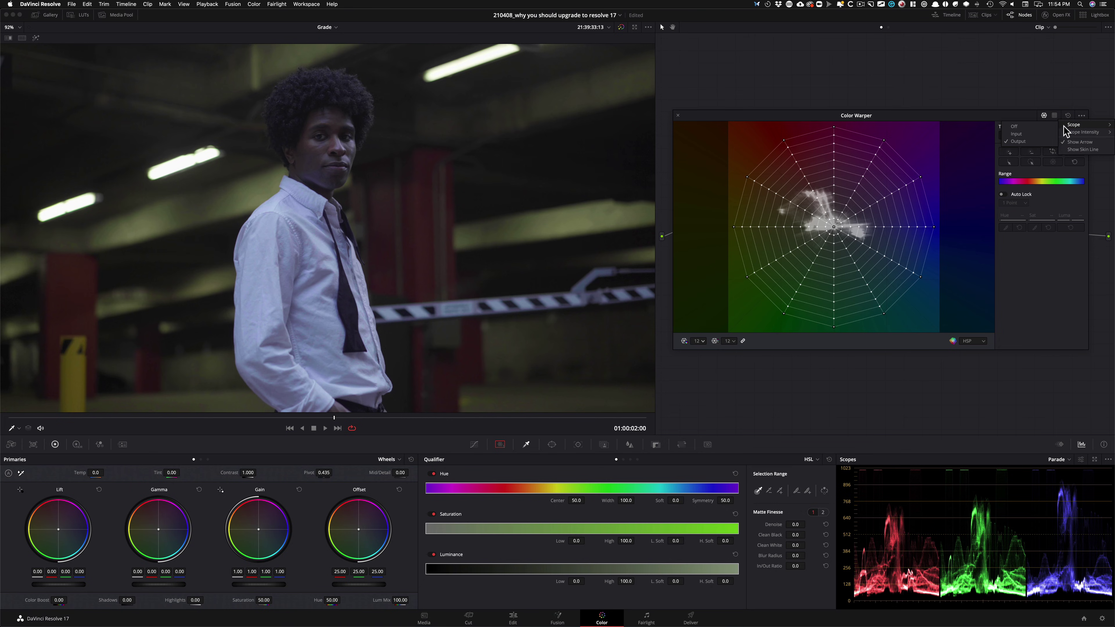
{"action": "left_click", "coordinate": [1019, 136]}
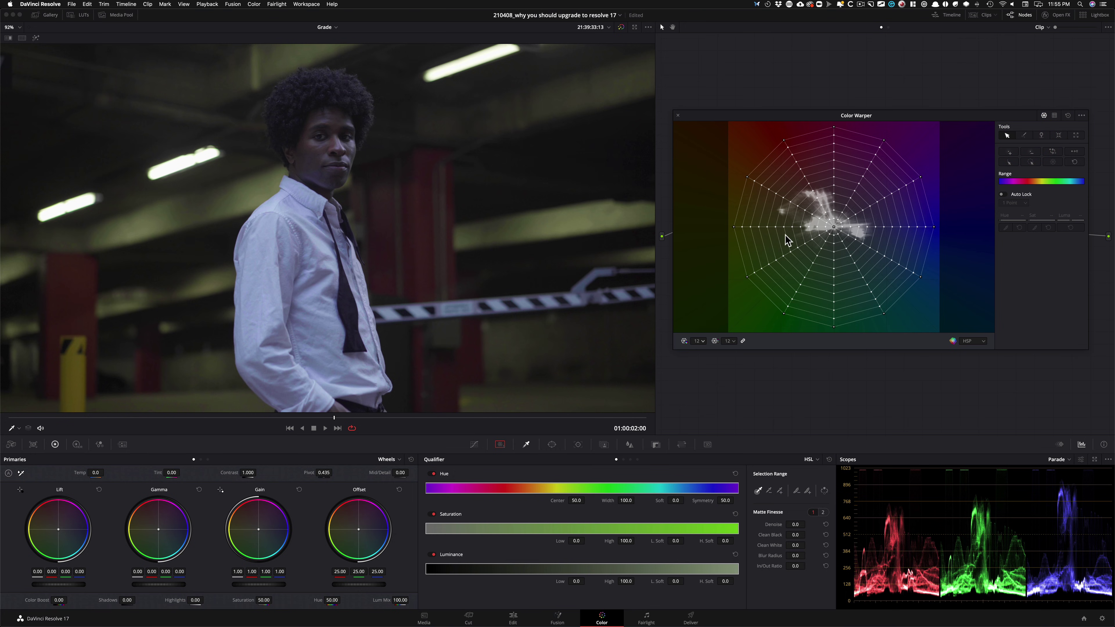
{"action": "left_click_drag", "start_coordinate": [832, 225], "coordinate": [742, 277]}
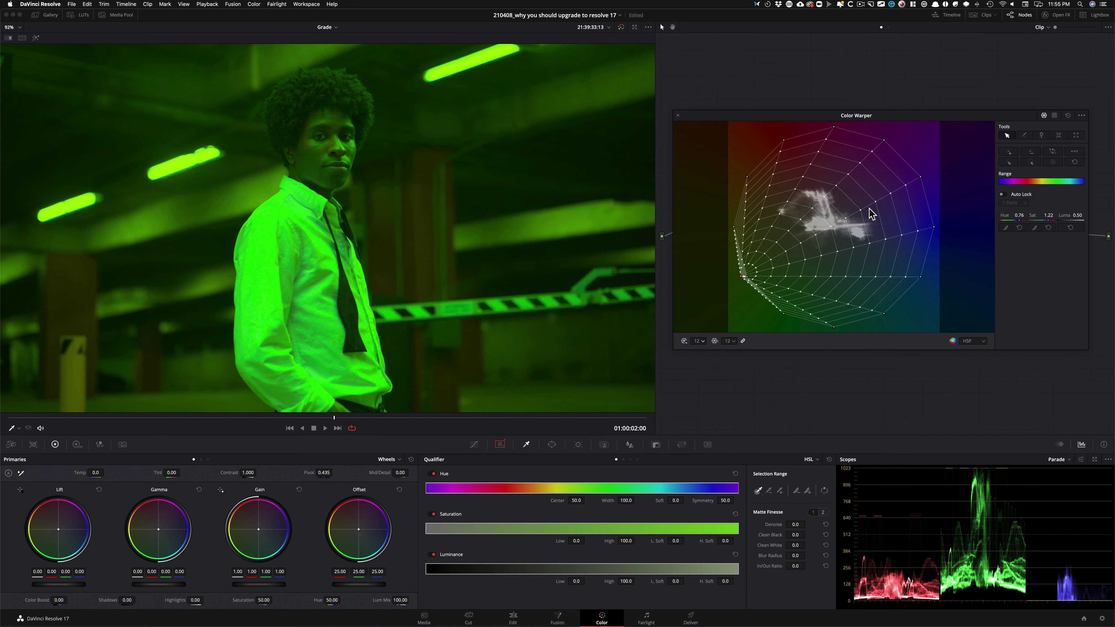
{"action": "left_click", "coordinate": [1068, 115]}
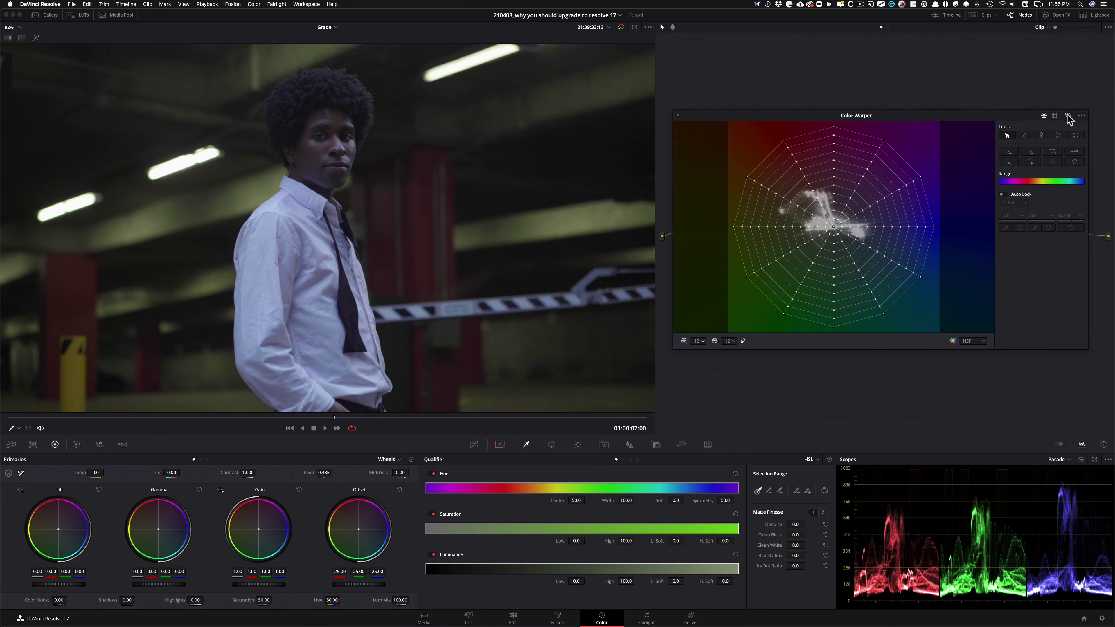
- Set the Color Warper scope to Output and warp the web's center toward green, to about hue 0.70 and saturation 0.52
{"action": "left_click", "coordinate": [1081, 115]}
{"action": "mouse_move", "coordinate": [1087, 126]}
{"action": "left_click", "coordinate": [1017, 141]}
{"action": "left_click_drag", "start_coordinate": [834, 227], "coordinate": [835, 261]}
{"action": "left_click", "coordinate": [961, 387]}
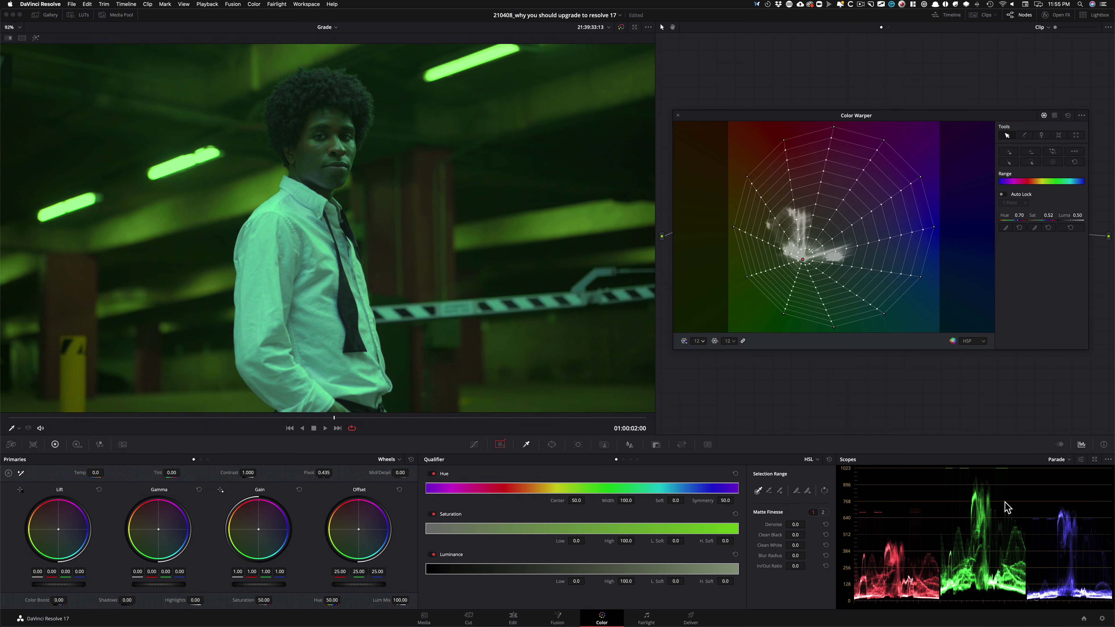
- Check the green-tinted image on the Vectorscope and return the video scopes to Parade
{"action": "left_click", "coordinate": [1061, 464]}
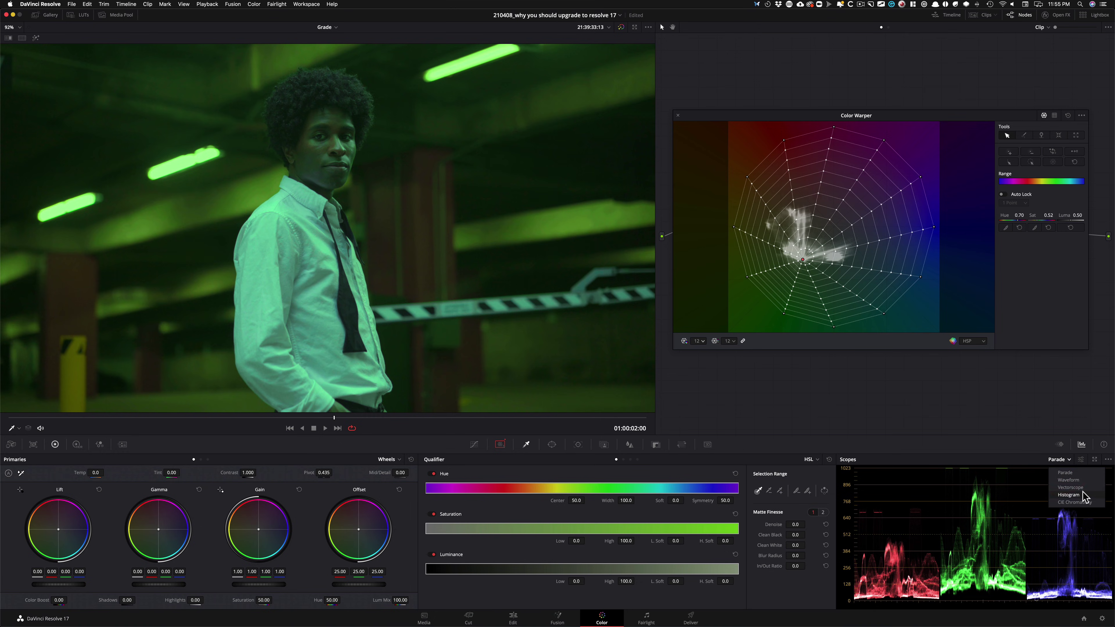
{"action": "left_click", "coordinate": [1085, 493]}
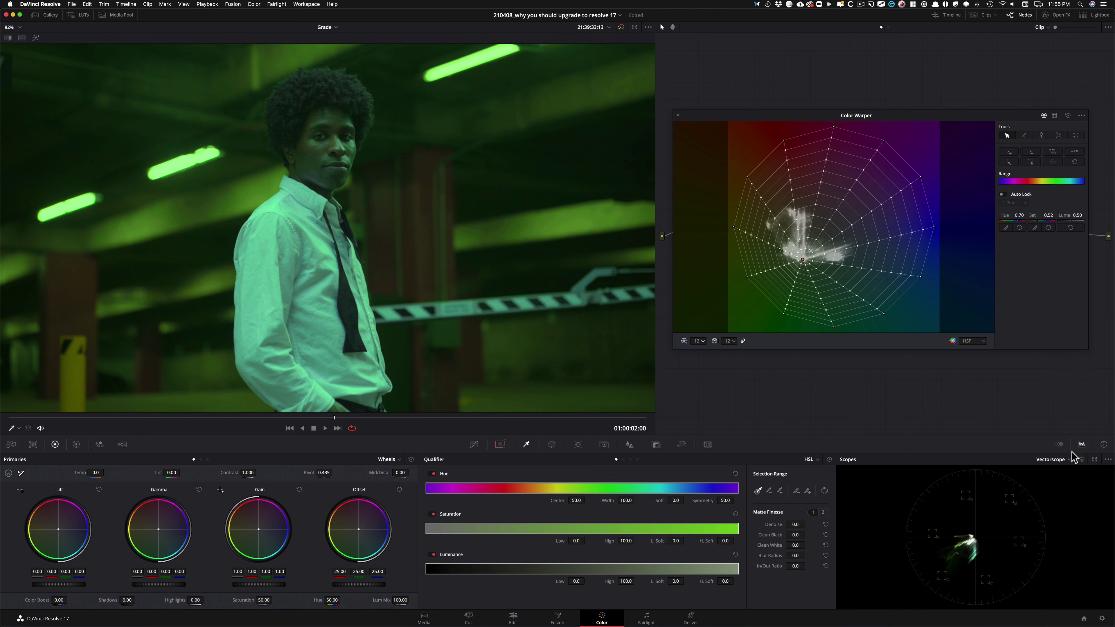
{"action": "left_click", "coordinate": [1058, 460]}
{"action": "left_click", "coordinate": [1053, 473]}
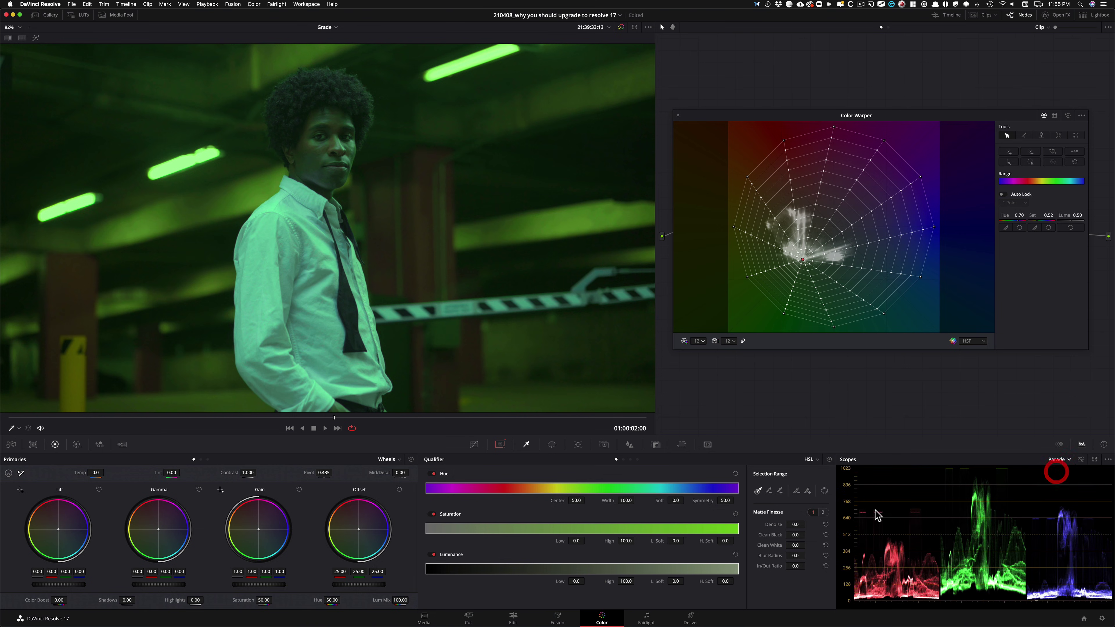
- Try warping the web's center toward blue, to about hue 0.39 and saturation 0.26, and back toward yellow-green
{"action": "left_click_drag", "start_coordinate": [803, 261], "coordinate": [854, 235]}
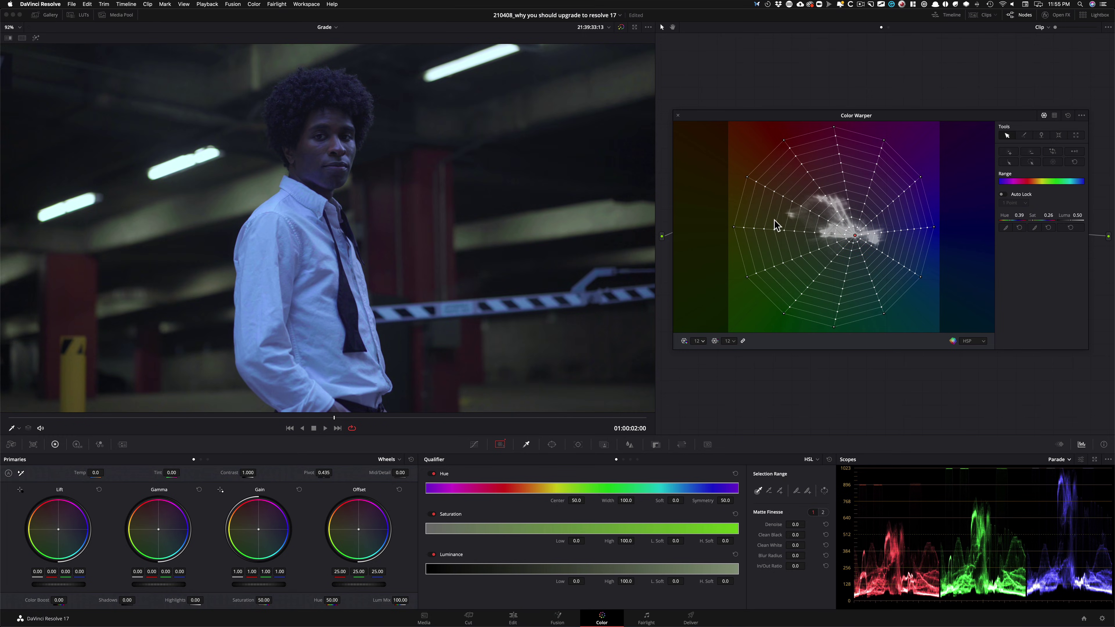
{"action": "left_click", "coordinate": [854, 237]}
{"action": "left_click_drag", "start_coordinate": [853, 237], "coordinate": [798, 240]}
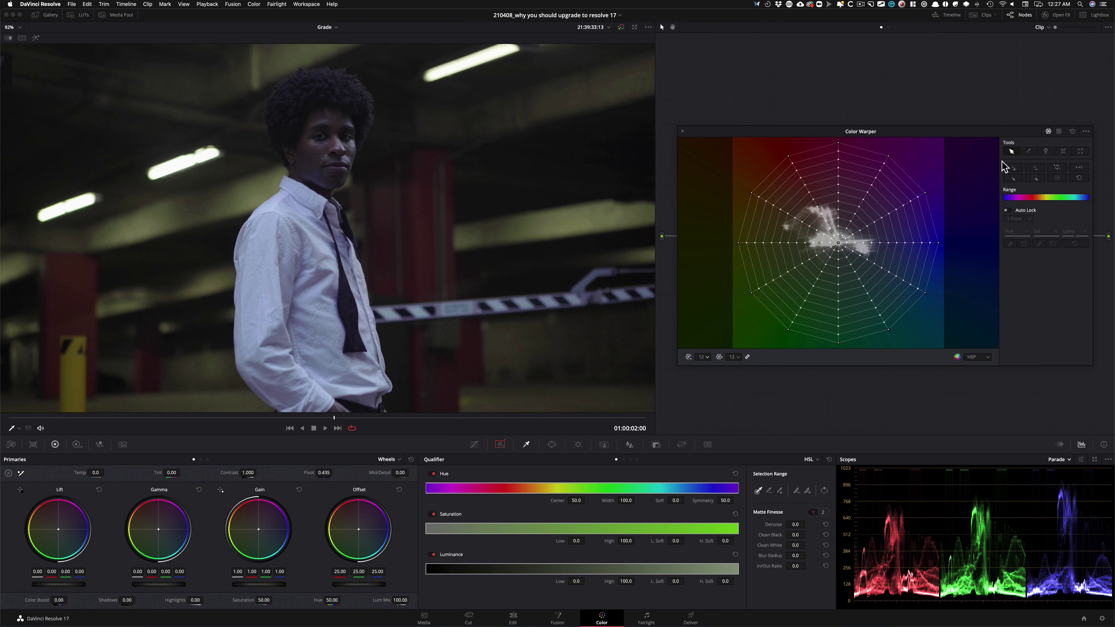
- Try shifting the whole image by warping the web's center to about hue 0.88 and saturation 0.17, and reset the Color Warper
{"action": "left_click", "coordinate": [1011, 151]}
{"action": "mouse_move", "coordinate": [838, 241]}
{"action": "left_mouse_down"}
{"action": "mouse_move", "coordinate": [832, 233]}
{"action": "mouse_move", "coordinate": [847, 233]}
{"action": "mouse_move", "coordinate": [824, 237]}
{"action": "left_mouse_up"}
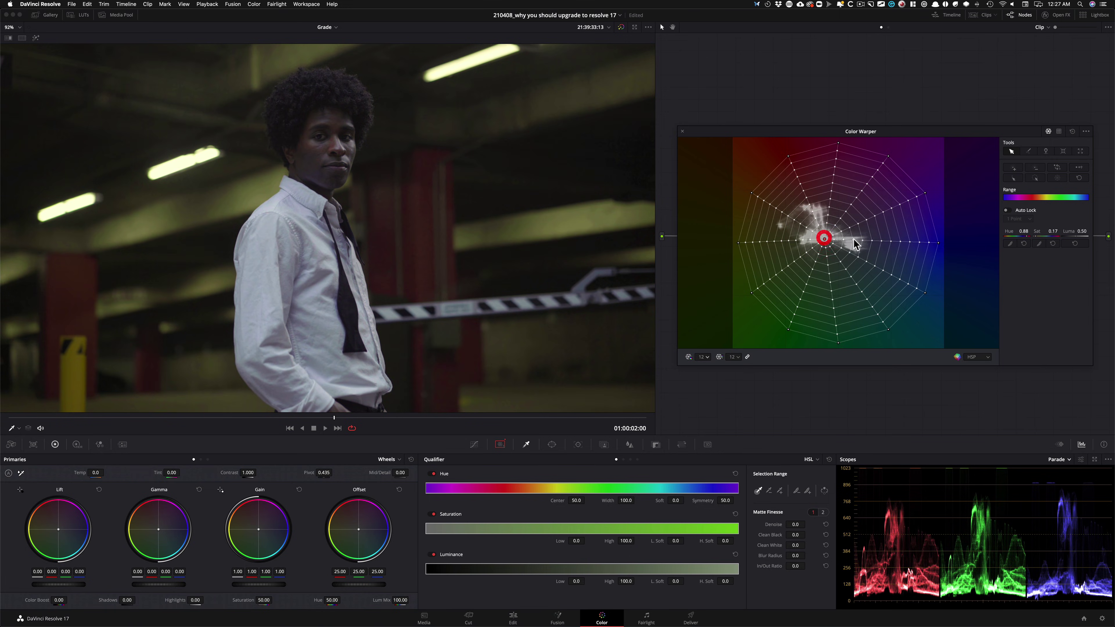
{"action": "left_click", "coordinate": [1072, 131]}
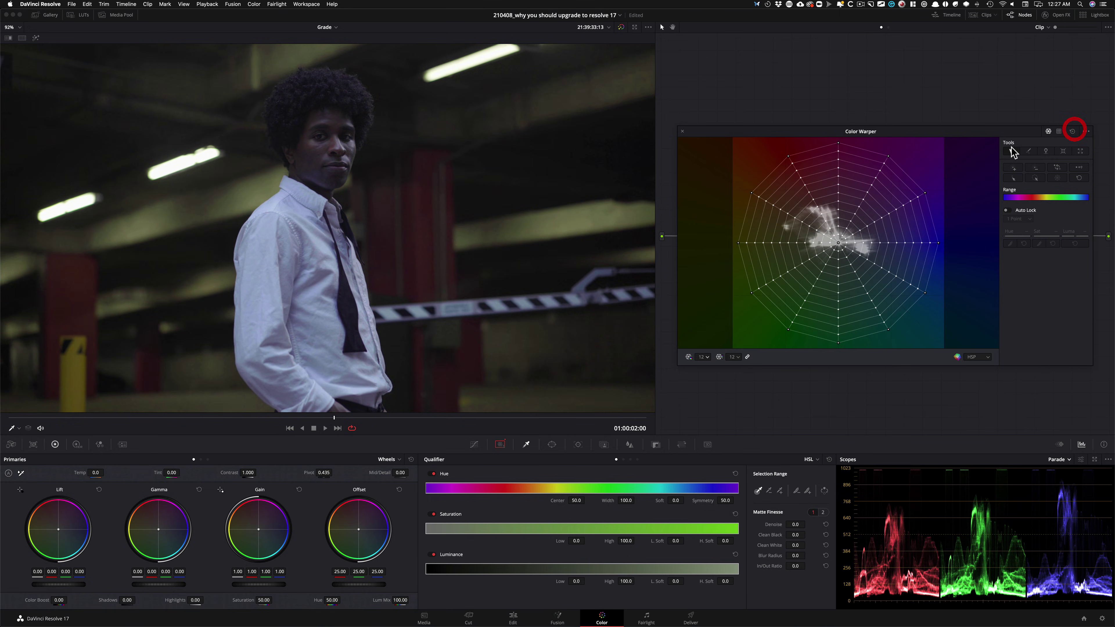
- Paint a selection of web points in the magenta area, try shifting them slightly together, and reset the Color Warper
{"action": "left_click", "coordinate": [1029, 153]}
{"action": "left_click_drag", "start_coordinate": [872, 184], "coordinate": [847, 180]}
{"action": "left_click", "coordinate": [1010, 151]}
{"action": "mouse_move", "coordinate": [867, 194]}
{"action": "left_mouse_down"}
{"action": "mouse_move", "coordinate": [849, 192]}
{"action": "mouse_move", "coordinate": [884, 193]}
{"action": "mouse_move", "coordinate": [849, 193]}
{"action": "mouse_move", "coordinate": [874, 194]}
{"action": "left_mouse_up"}
{"action": "left_click", "coordinate": [1072, 131]}
- Pin one red web point, try warping the center to about hue 0.80 and saturation 0.12, and reset the Color Warper
{"action": "left_click", "coordinate": [1031, 151]}
{"action": "left_click", "coordinate": [817, 207]}
{"action": "left_click", "coordinate": [1080, 168]}
{"action": "left_click", "coordinate": [1011, 151]}
{"action": "mouse_move", "coordinate": [838, 242]}
{"action": "left_mouse_down"}
{"action": "mouse_move", "coordinate": [824, 253]}
{"action": "mouse_move", "coordinate": [870, 236]}
{"action": "mouse_move", "coordinate": [829, 245]}
{"action": "left_mouse_up"}
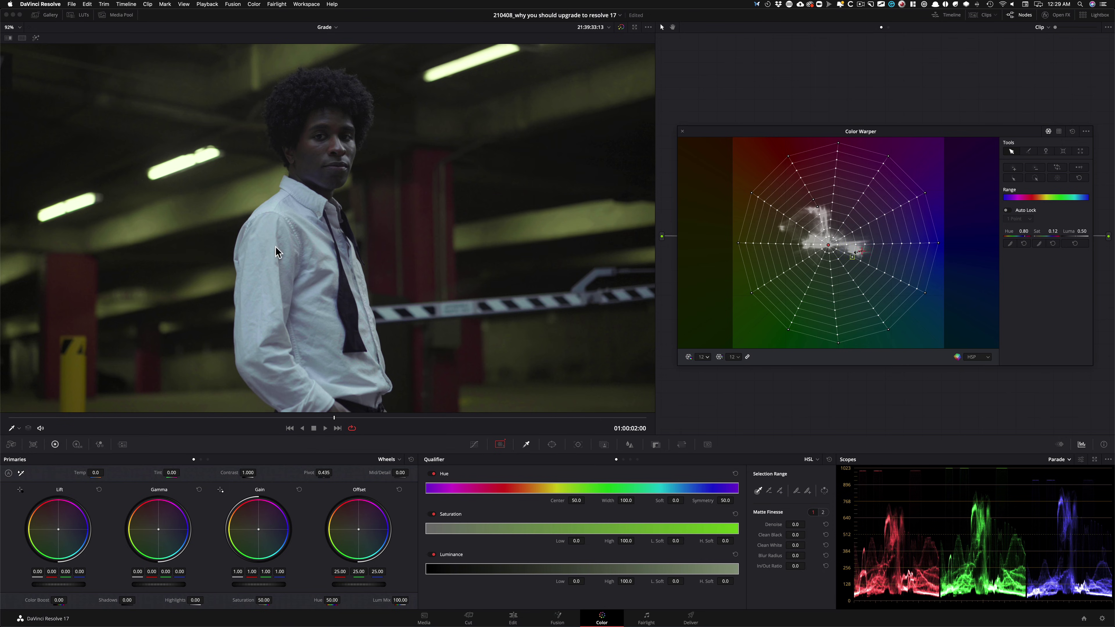
{"action": "left_click", "coordinate": [1071, 130]}
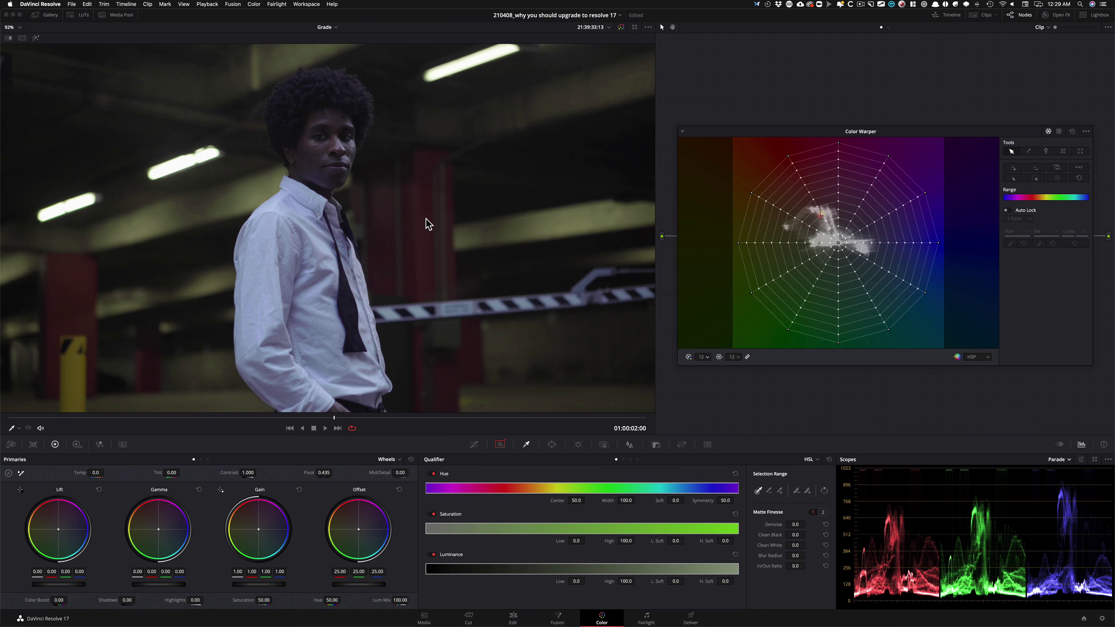
- Pin two neighboring web points covering the red pillar and warp the center toward green, to about hue 0.76 and saturation 0.21
{"action": "left_click", "coordinate": [1029, 151]}
{"action": "left_click", "coordinate": [821, 214]}
{"action": "left_click", "coordinate": [817, 207]}
{"action": "left_click", "coordinate": [1080, 169]}
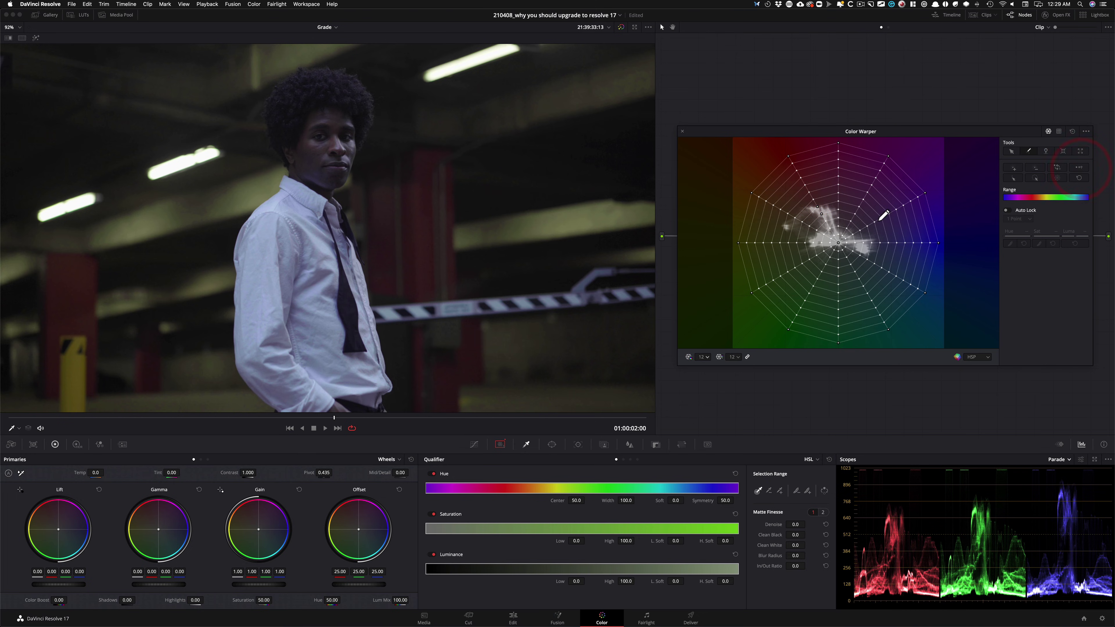
{"action": "left_click", "coordinate": [1011, 151]}
{"action": "mouse_move", "coordinate": [838, 242]}
{"action": "left_mouse_down"}
{"action": "mouse_move", "coordinate": [820, 266]}
{"action": "mouse_move", "coordinate": [823, 251]}
{"action": "mouse_move", "coordinate": [837, 251]}
{"action": "left_mouse_up"}
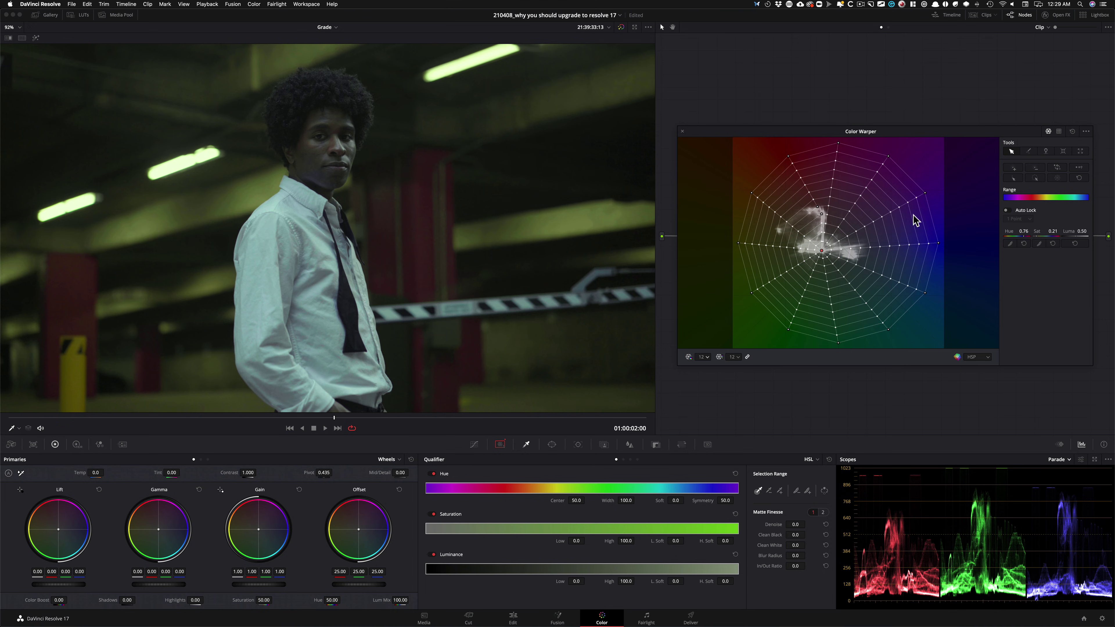
- Toggle the node to compare the pinned green warp with the original image, and reset the Color Warper
{"action": "key", "text": "super+d"}
{"action": "key", "text": "super+d"}
{"action": "key", "text": "super+d"}
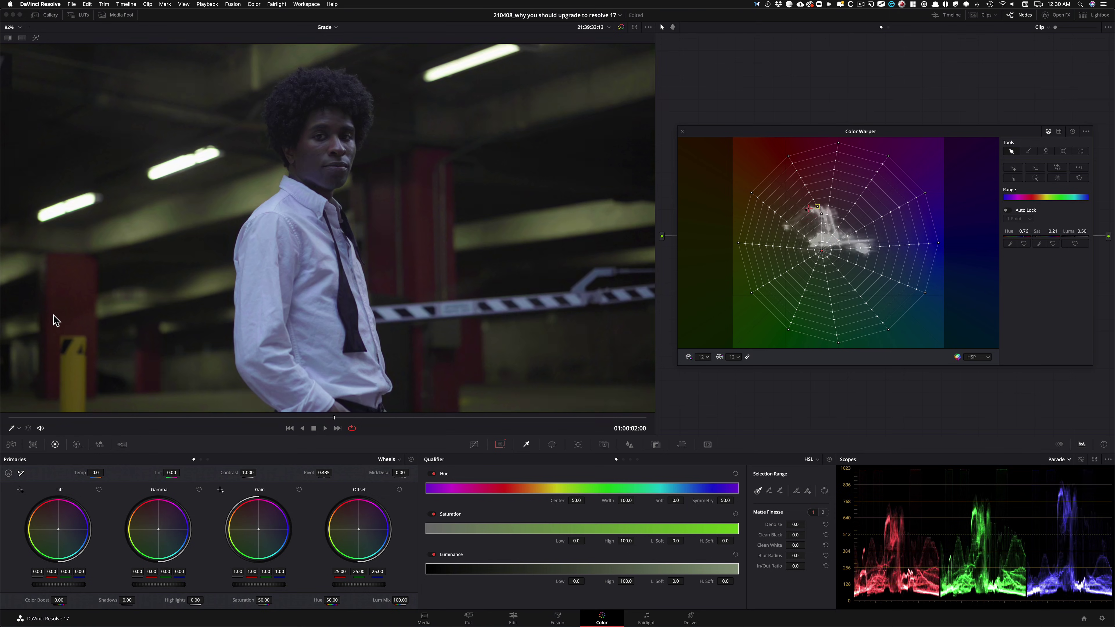
{"action": "left_click", "coordinate": [1072, 131]}
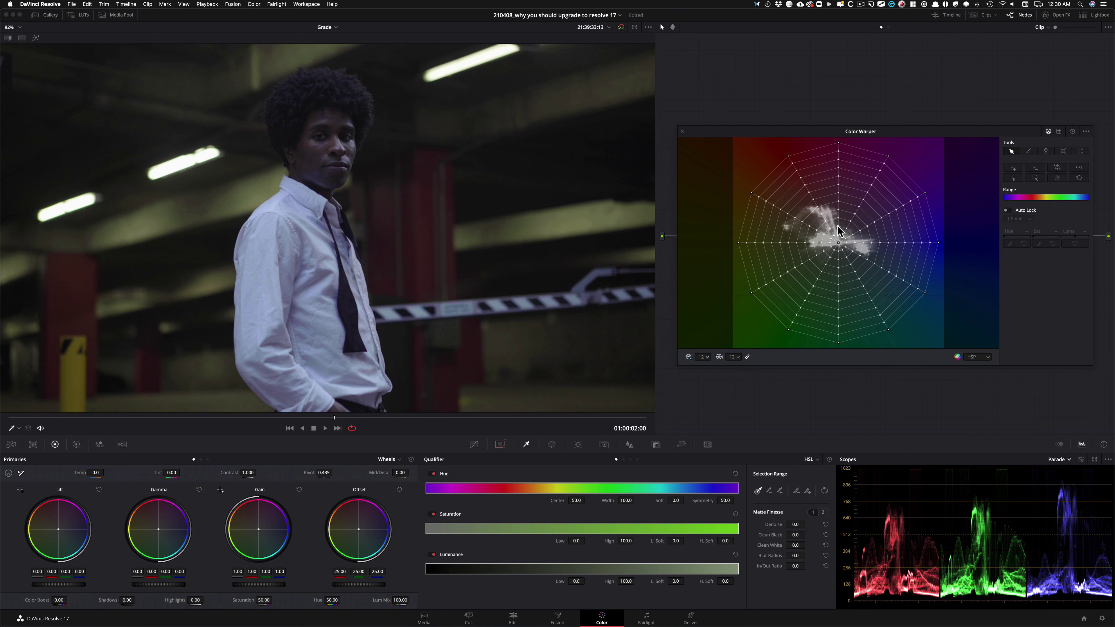
- Select a low-saturation ring near the web's center, try its saturation at 0.09 and 0.13, and reset the Color Warper
{"action": "left_click", "coordinate": [1030, 151]}
{"action": "left_click", "coordinate": [839, 235]}
{"action": "left_click", "coordinate": [1072, 132]}
{"action": "left_click", "coordinate": [838, 226]}
{"action": "left_click", "coordinate": [1035, 179]}
{"action": "left_click_drag", "start_coordinate": [1053, 231], "coordinate": [1028, 231]}
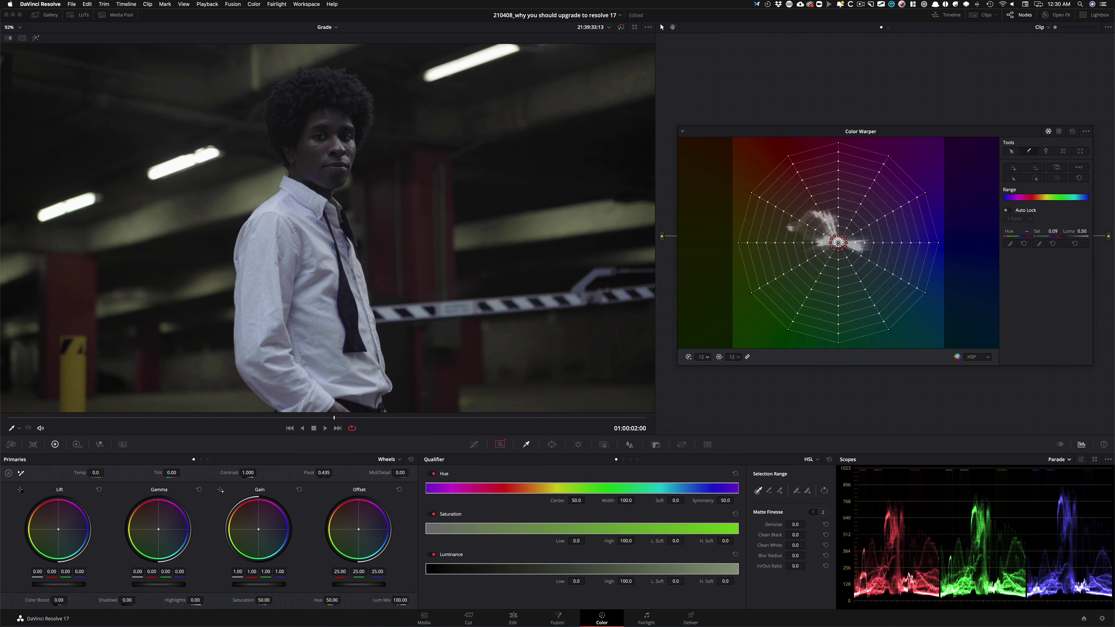
{"action": "left_click_drag", "start_coordinate": [1028, 231], "coordinate": [1039, 231]}
{"action": "left_click", "coordinate": [970, 241]}
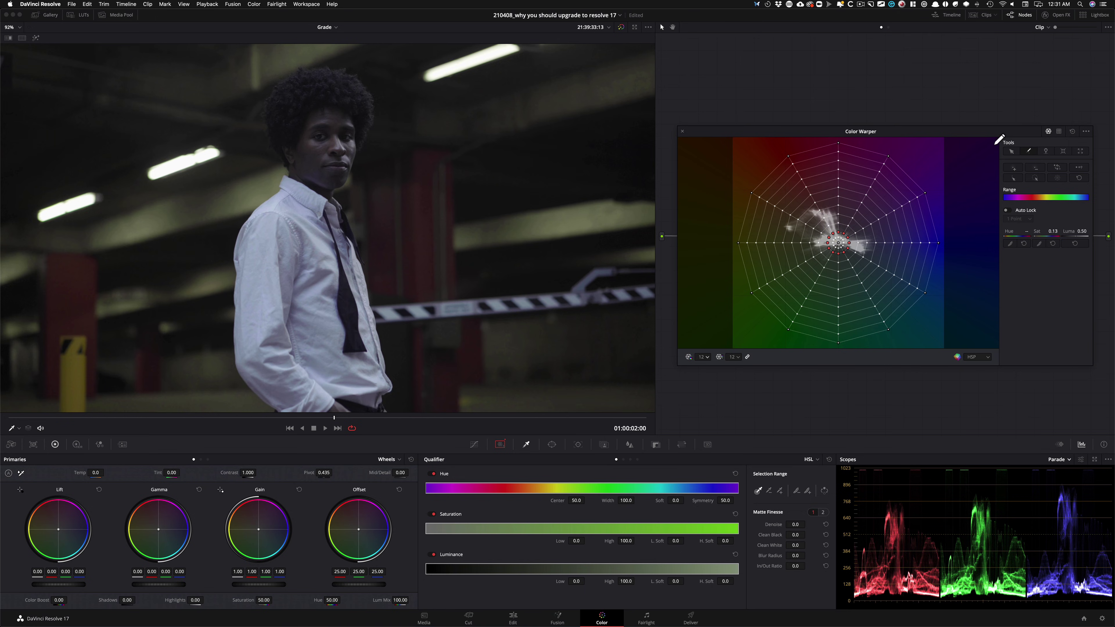
{"action": "left_click", "coordinate": [1072, 131]}
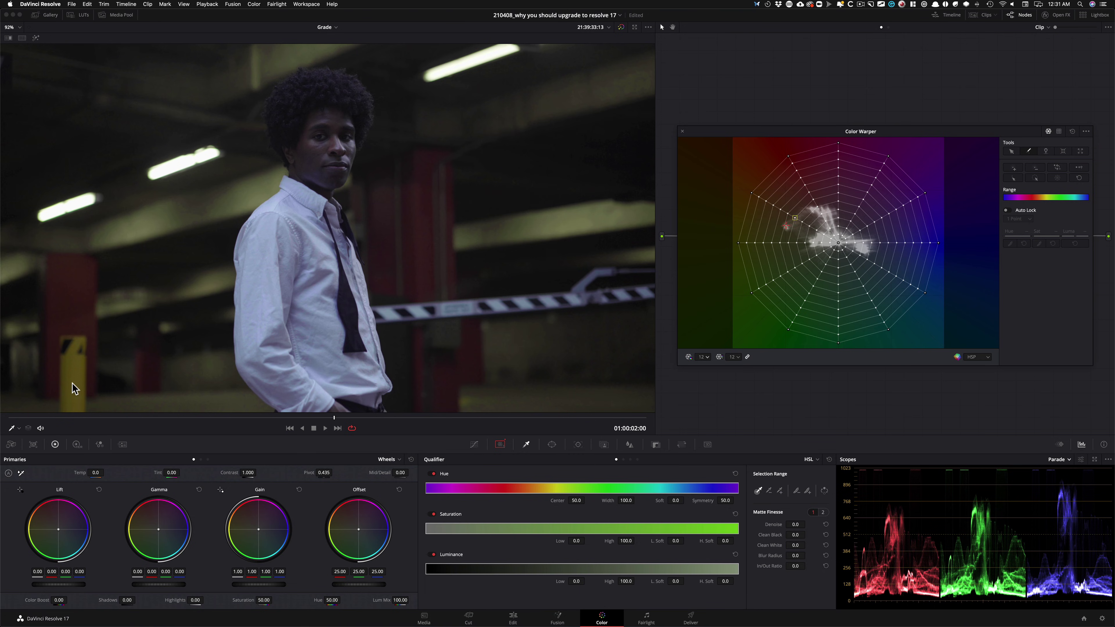
- Select the whole hue spoke through the yellow post's color, try adjusting its points on the web, and reset the Color Warper
{"action": "left_click", "coordinate": [795, 218]}
{"action": "left_click", "coordinate": [1013, 178]}
{"action": "left_click", "coordinate": [752, 191]}
{"action": "left_click", "coordinate": [1011, 152]}
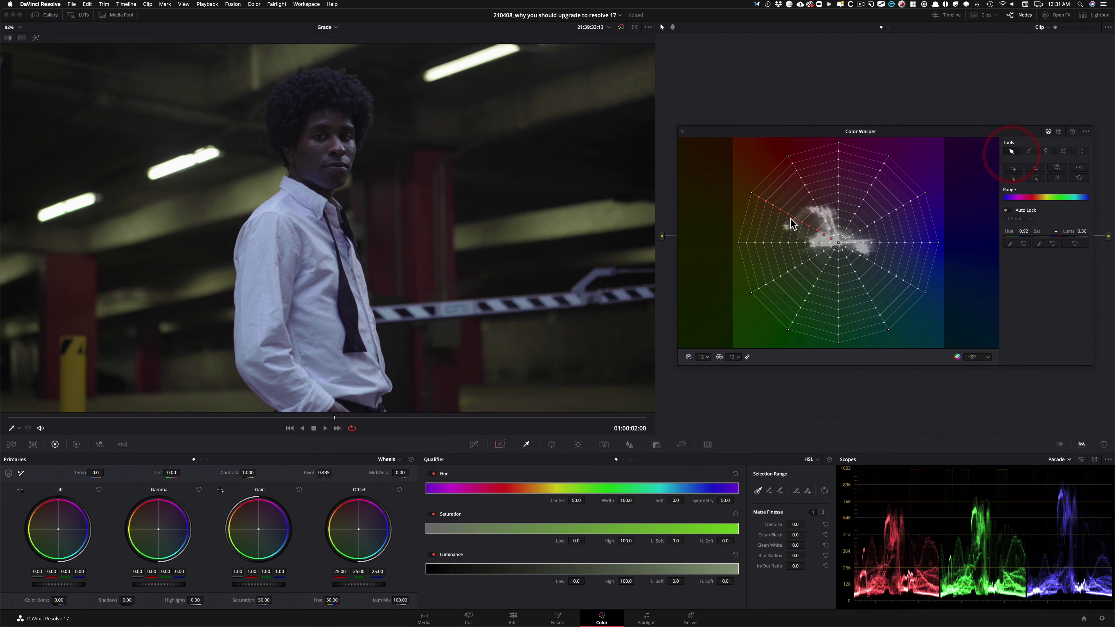
{"action": "mouse_move", "coordinate": [793, 217]}
{"action": "left_mouse_down"}
{"action": "mouse_move", "coordinate": [783, 218]}
{"action": "mouse_move", "coordinate": [806, 210]}
{"action": "mouse_move", "coordinate": [787, 225]}
{"action": "mouse_move", "coordinate": [776, 212]}
{"action": "mouse_move", "coordinate": [810, 231]}
{"action": "mouse_move", "coordinate": [792, 219]}
{"action": "left_mouse_up"}
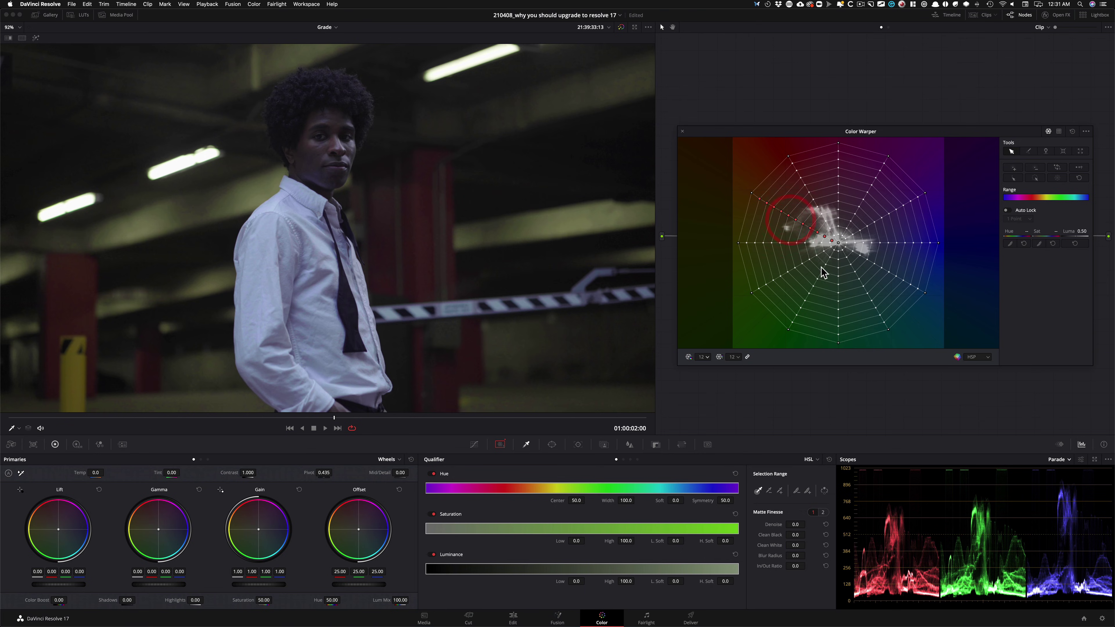
{"action": "left_click", "coordinate": [1072, 131]}
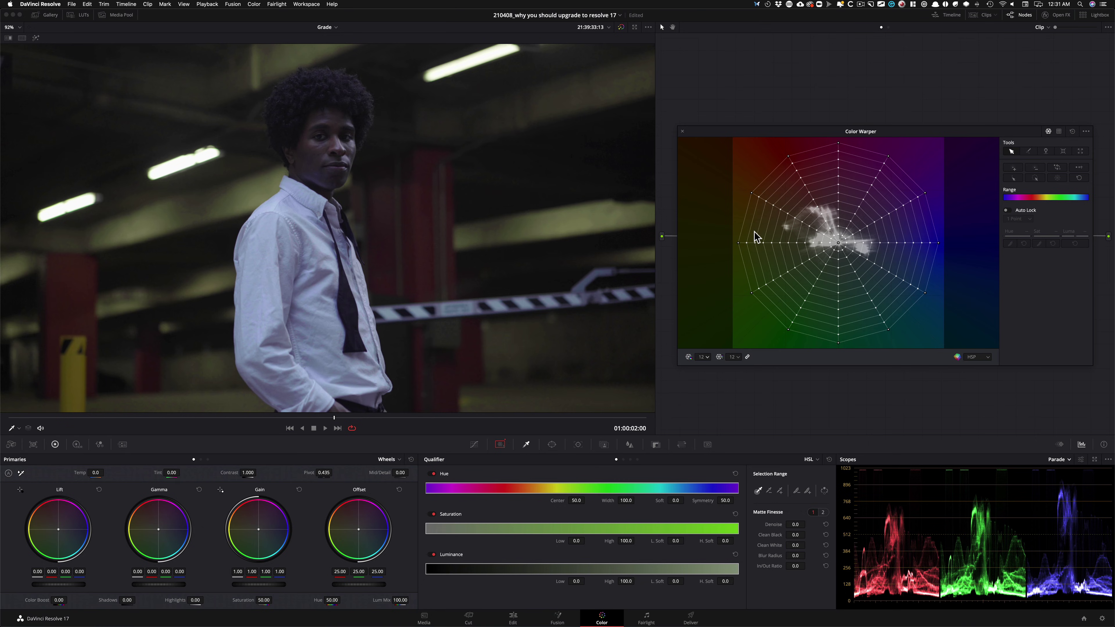
- Expand the selection around the yellow post's web point, try shifting its hue and lowering its saturation, and reset the Color Warper
{"action": "left_click", "coordinate": [796, 217]}
{"action": "left_click", "coordinate": [792, 219]}
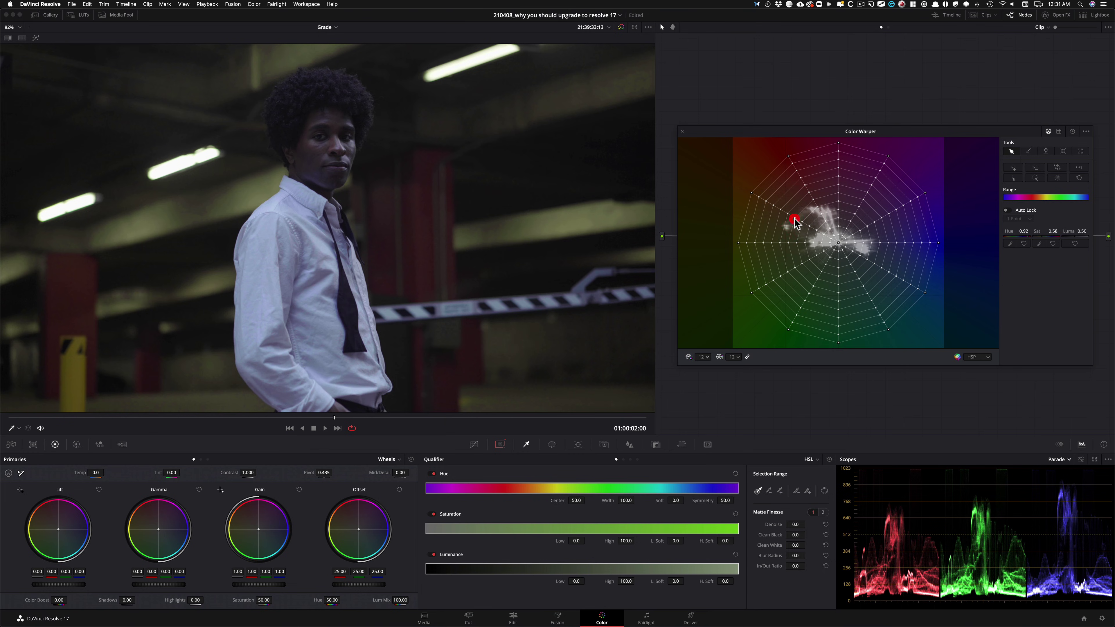
{"action": "left_click", "coordinate": [1014, 169]}
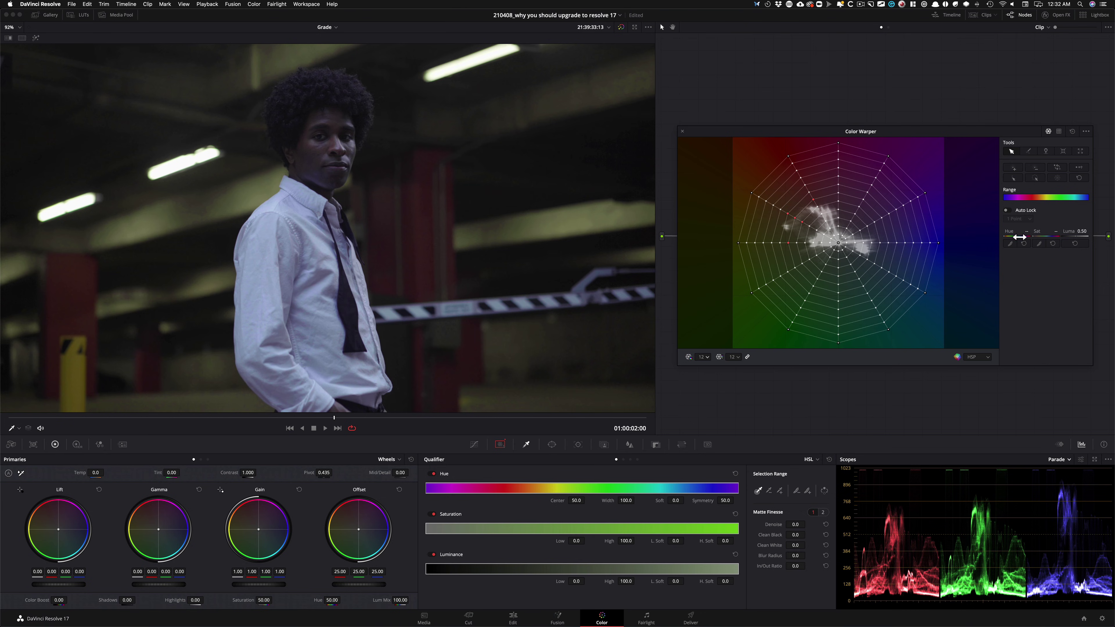
{"action": "left_click_drag", "start_coordinate": [1010, 237], "coordinate": [974, 231]}
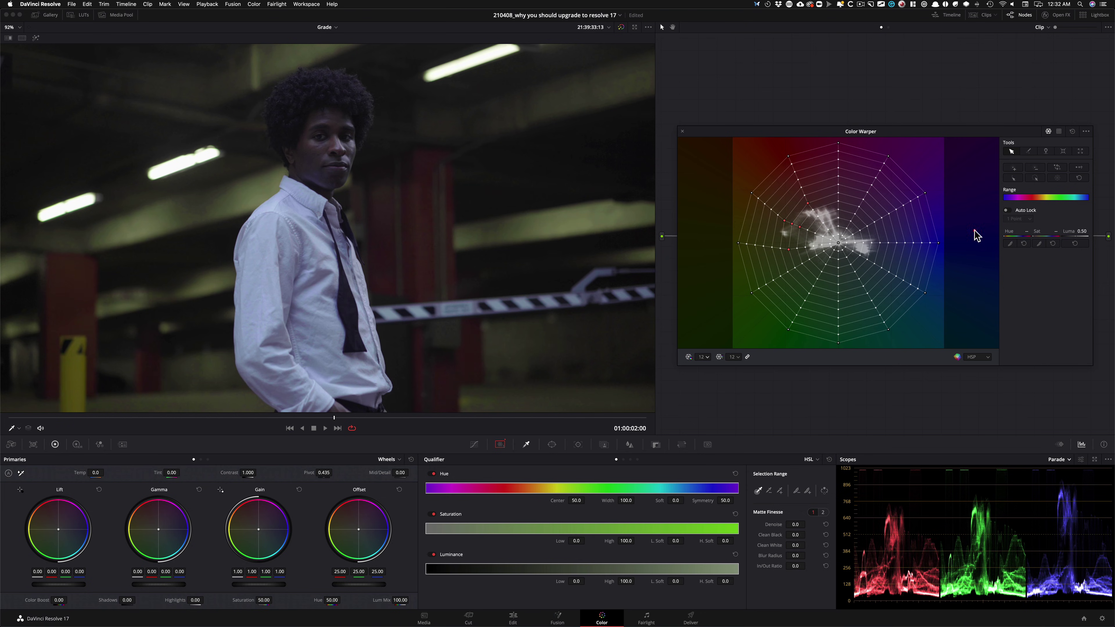
{"action": "left_click_drag", "start_coordinate": [1047, 236], "coordinate": [1033, 236]}
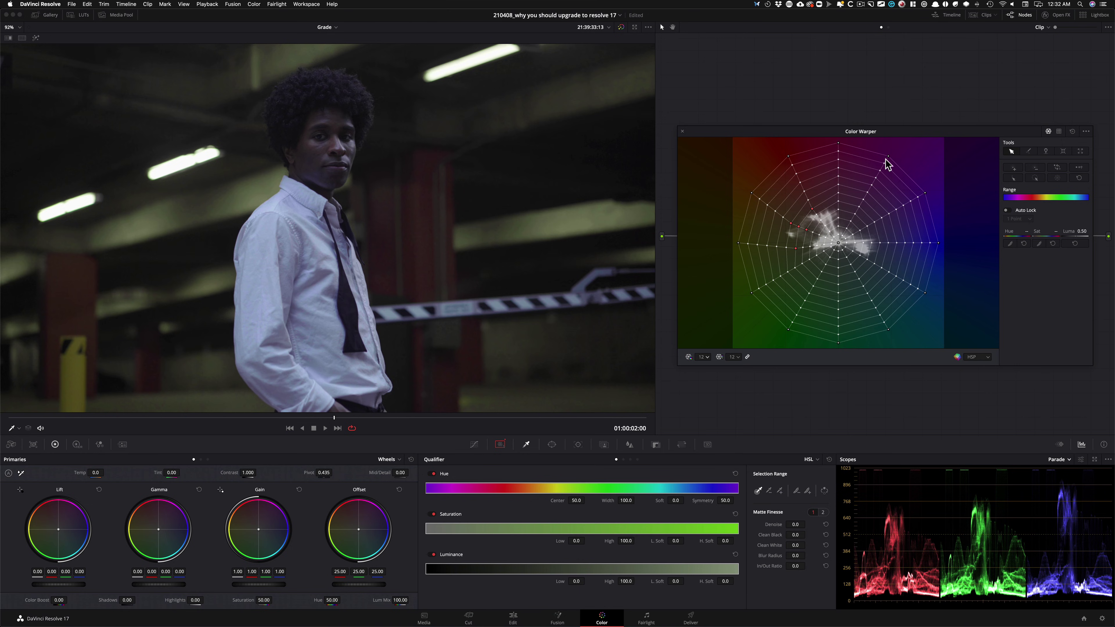
{"action": "left_click", "coordinate": [1072, 131]}
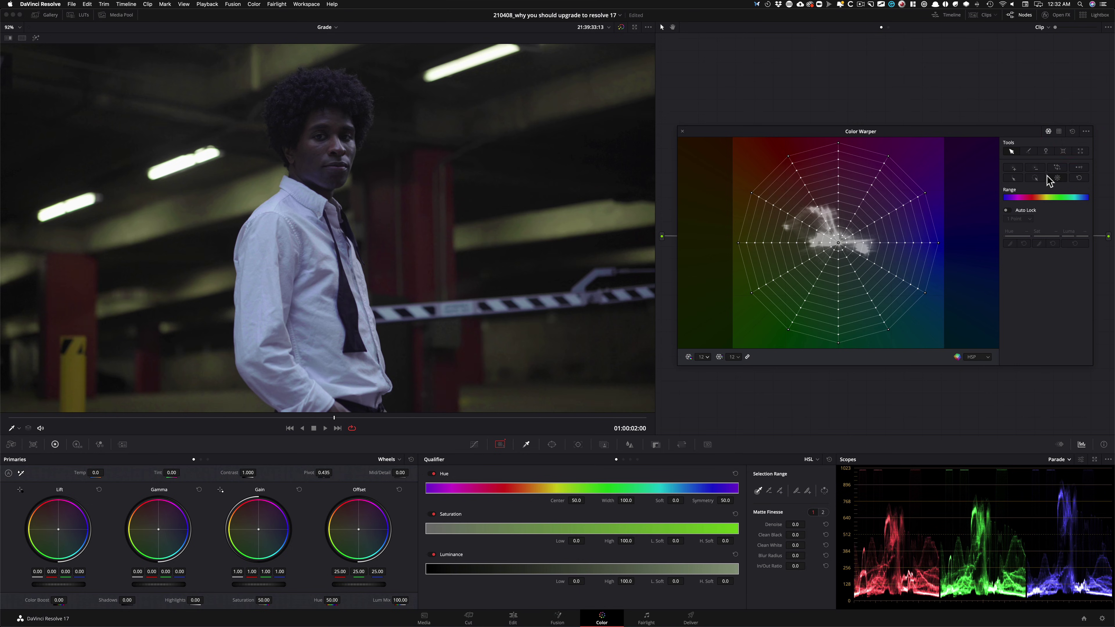
- Turn on the Color Warper's Auto Lock and try its lock at 1 point and 3 points
{"action": "left_click", "coordinate": [1007, 211]}
{"action": "left_click", "coordinate": [1017, 218]}
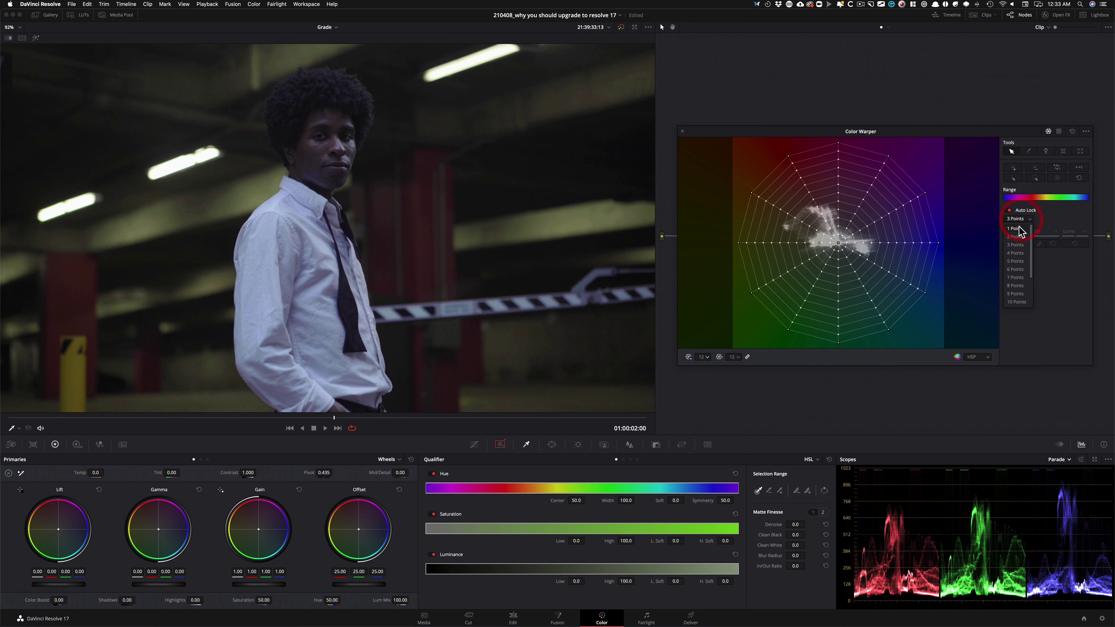
{"action": "left_click", "coordinate": [1015, 229]}
{"action": "left_click", "coordinate": [1017, 219]}
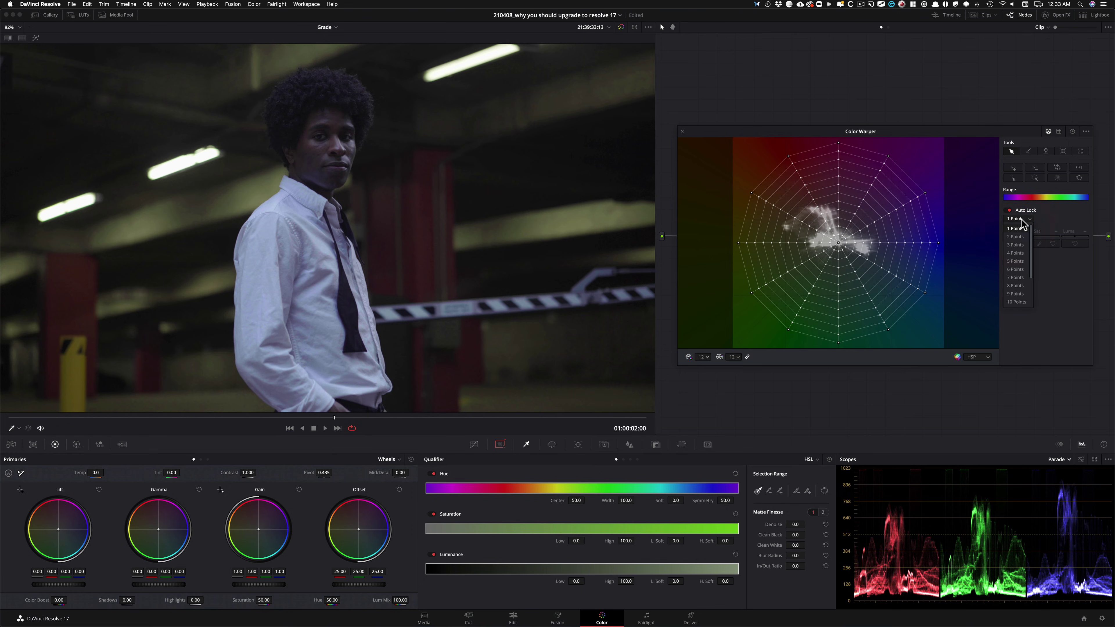
{"action": "left_click", "coordinate": [1017, 244]}
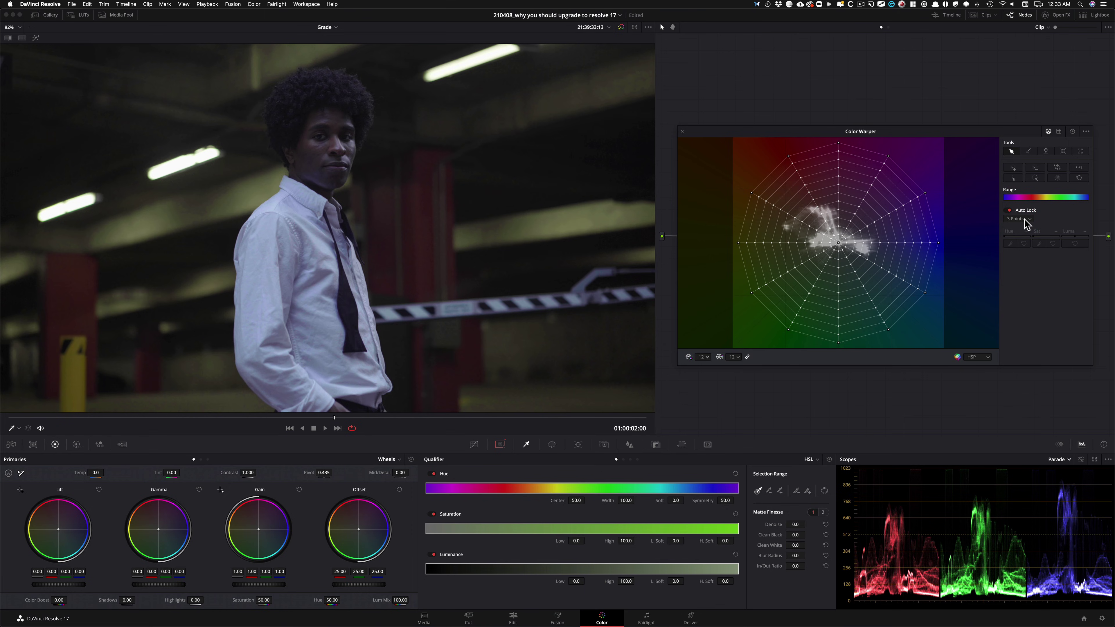
- Try warping a web point near the center with Auto Lock on, and reset the Color Warper with Auto Lock off
{"action": "left_click", "coordinate": [813, 243]}
{"action": "mouse_move", "coordinate": [951, 236]}
{"action": "left_mouse_down"}
{"action": "mouse_move", "coordinate": [909, 240]}
{"action": "mouse_move", "coordinate": [1106, 255]}
{"action": "mouse_move", "coordinate": [928, 248]}
{"action": "mouse_move", "coordinate": [1083, 249]}
{"action": "mouse_move", "coordinate": [957, 249]}
{"action": "left_mouse_up"}
{"action": "left_click_drag", "start_coordinate": [1022, 230], "coordinate": [995, 272]}
{"action": "left_click", "coordinate": [1072, 132]}
{"action": "left_click", "coordinate": [1010, 211]}
{"action": "left_click", "coordinate": [683, 132]}
{"action": "left_click", "coordinate": [683, 132]}
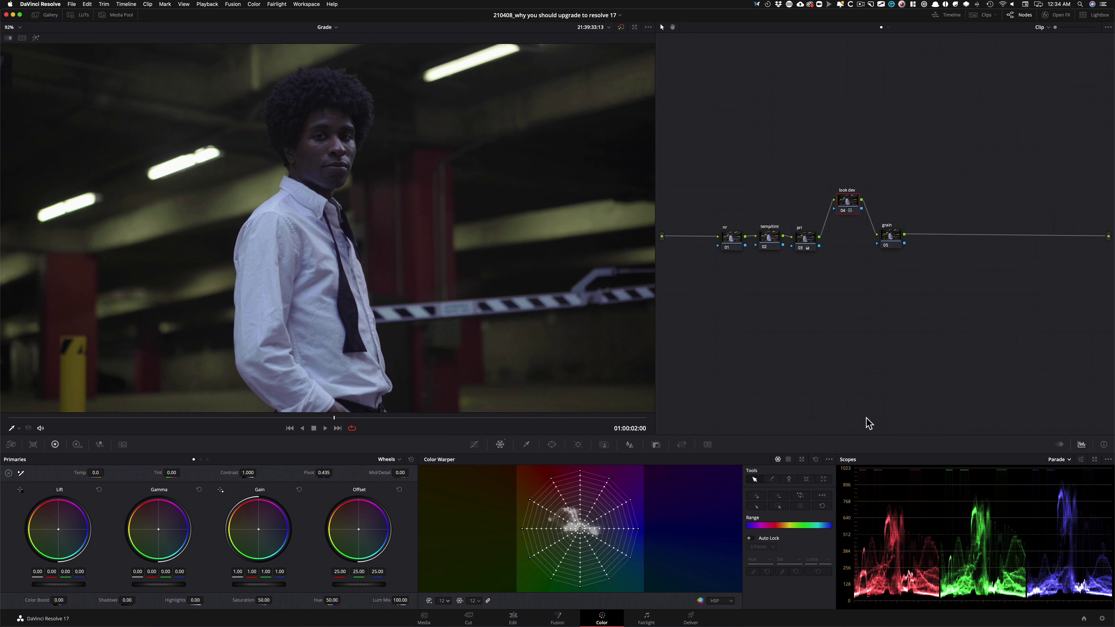
{"action": "left_click", "coordinate": [815, 459]}
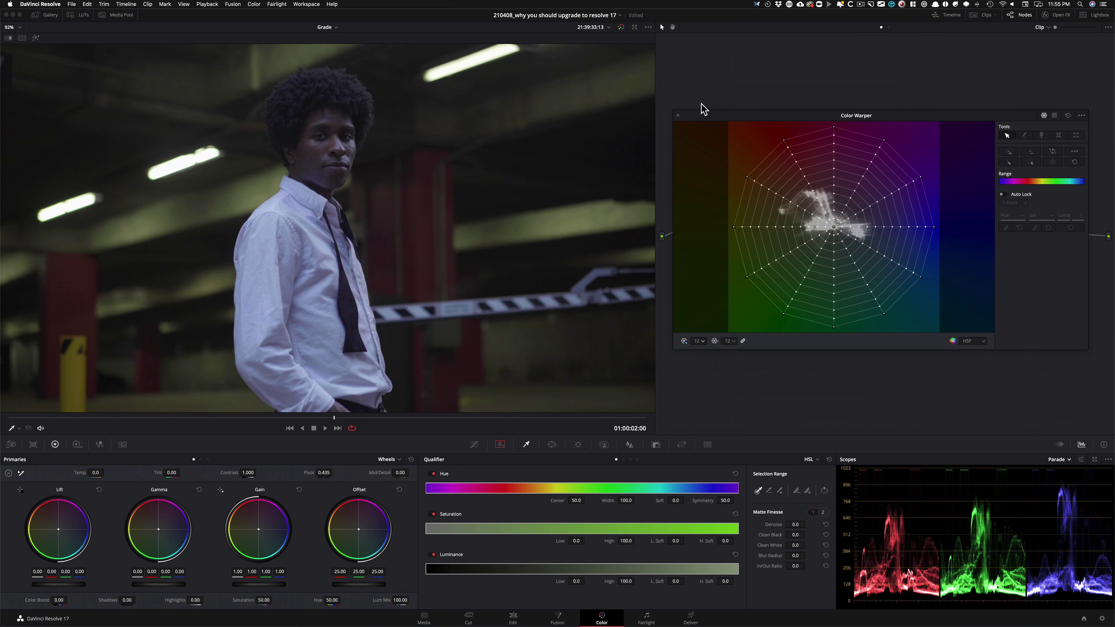
- Raise the look dev node above the node chain and reopen the Color Warper as a floating palette
{"action": "left_click", "coordinate": [679, 114]}
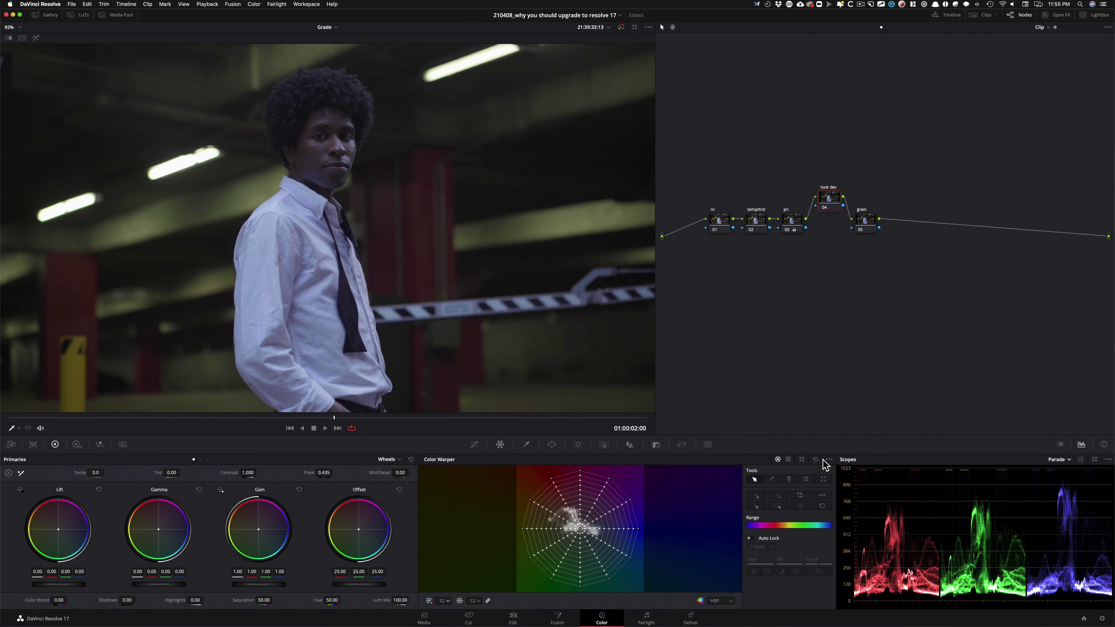
{"action": "left_click", "coordinate": [802, 459]}
{"action": "left_click_drag", "start_coordinate": [856, 116], "coordinate": [807, 350]}
{"action": "left_click_drag", "start_coordinate": [826, 202], "coordinate": [829, 184]}
{"action": "left_click_drag", "start_coordinate": [784, 345], "coordinate": [827, 154]}
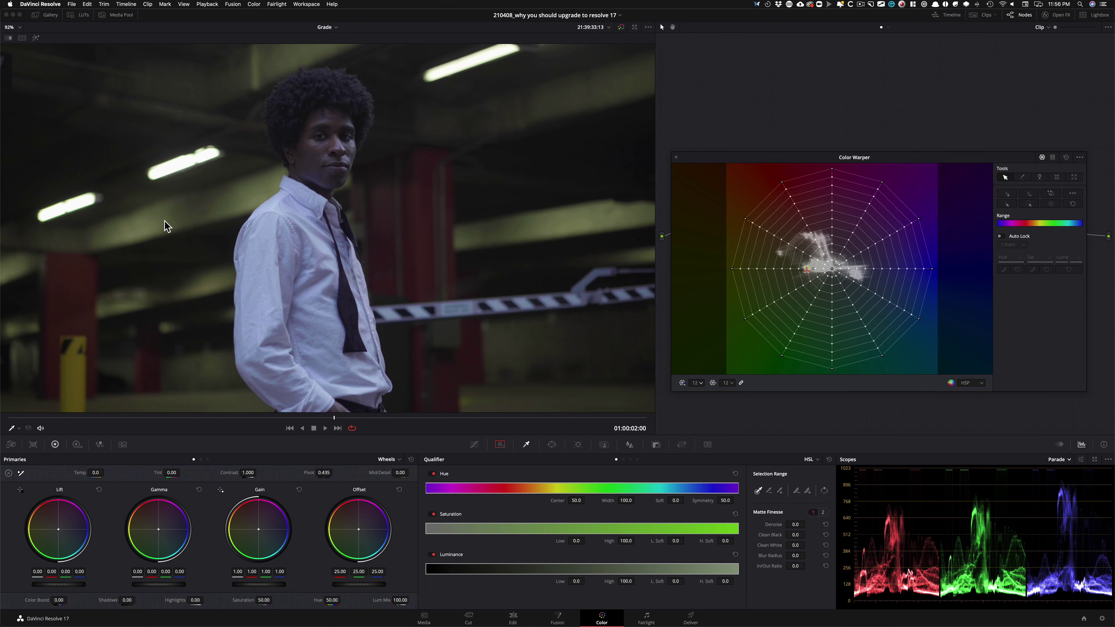
- Select the whole hue spoke for the greenish garage ceiling, shift its hue to 0.89 and lower its saturation
{"action": "left_click", "coordinate": [140, 227]}
{"action": "left_click", "coordinate": [807, 269]}
{"action": "left_click", "coordinate": [1009, 204]}
{"action": "left_click_drag", "start_coordinate": [1018, 257], "coordinate": [1024, 257]}
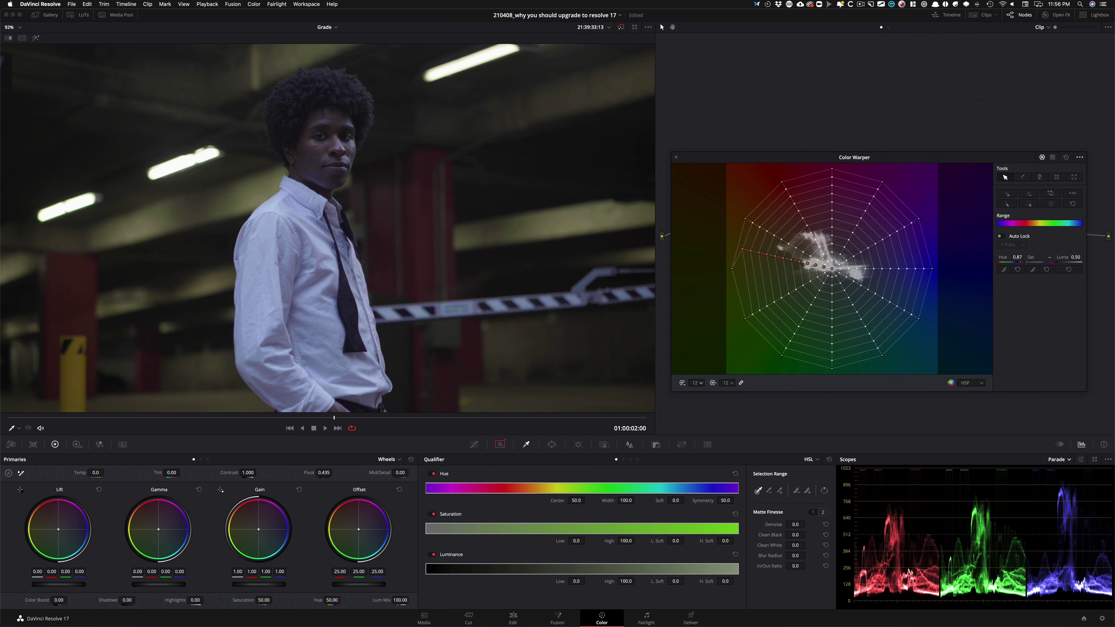
{"action": "left_click_drag", "start_coordinate": [1096, 266], "coordinate": [1114, 265]}
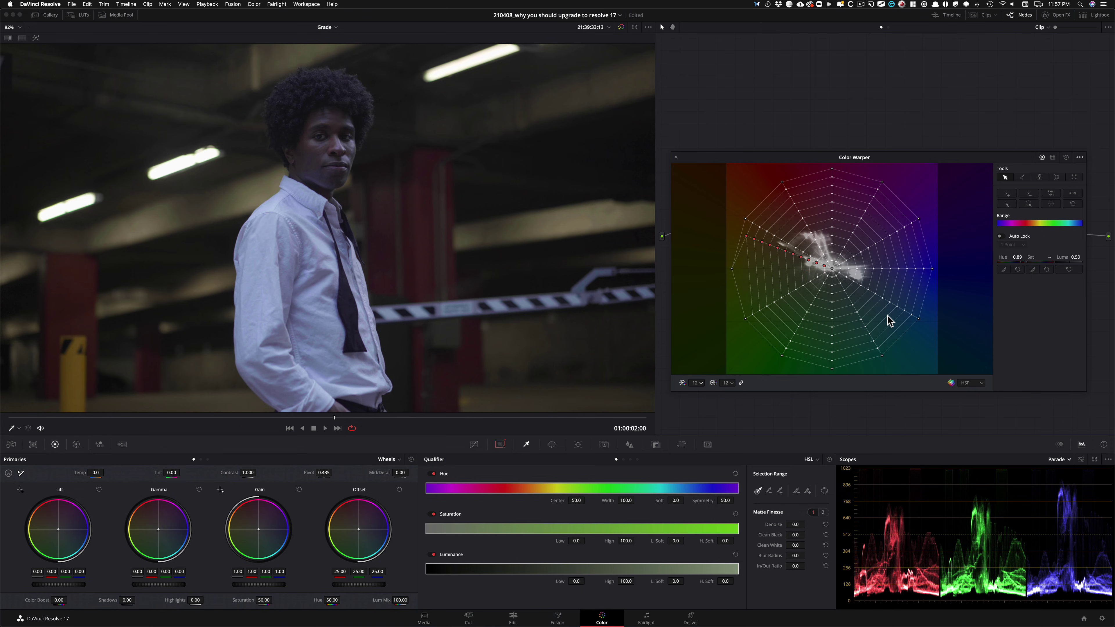
{"action": "left_click_drag", "start_coordinate": [1018, 261], "coordinate": [1019, 262]}
{"action": "left_click_drag", "start_coordinate": [1048, 257], "coordinate": [1029, 257]}
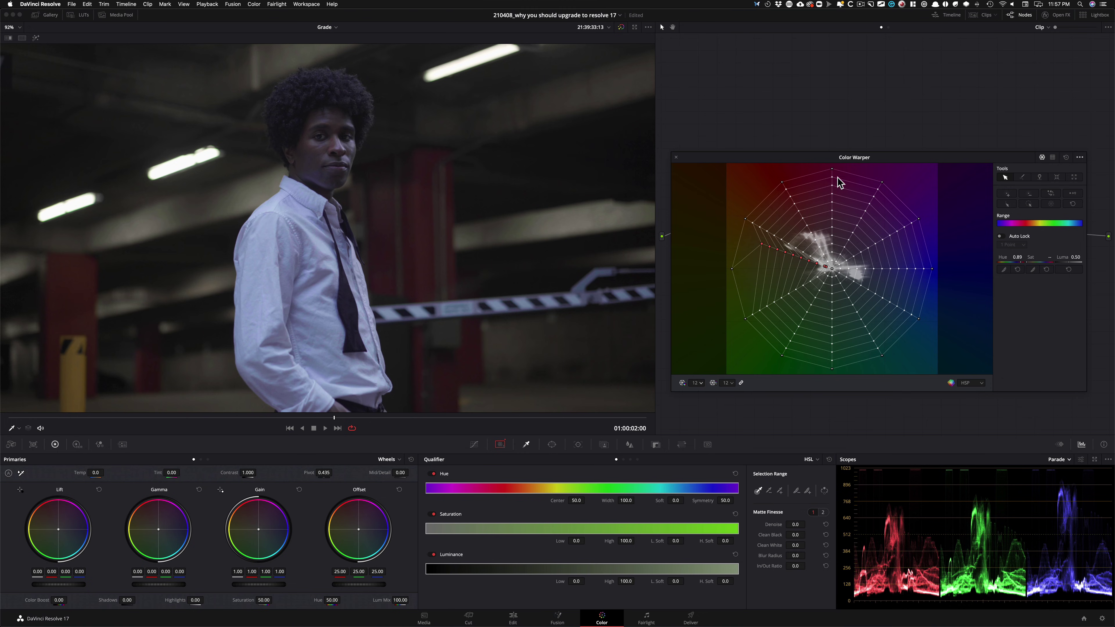
- Set the yellow post's web point to hue 0.92 and saturation 0.56, and toggle the node to compare with the original
{"action": "left_click_drag", "start_coordinate": [807, 154], "coordinate": [771, 333]}
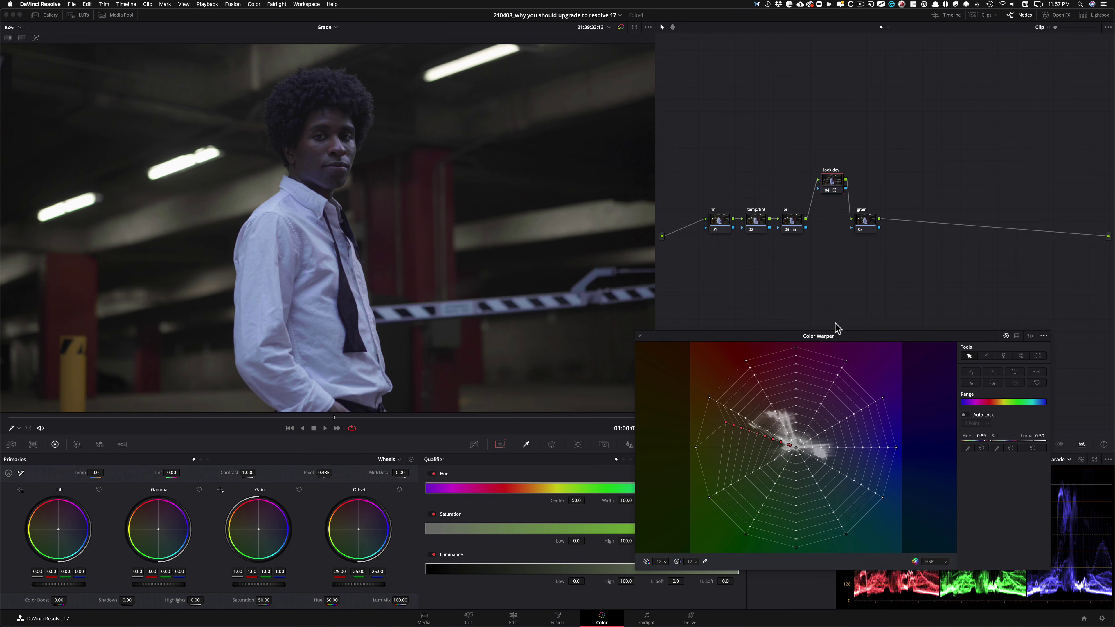
{"action": "left_click_drag", "start_coordinate": [843, 337], "coordinate": [878, 145]}
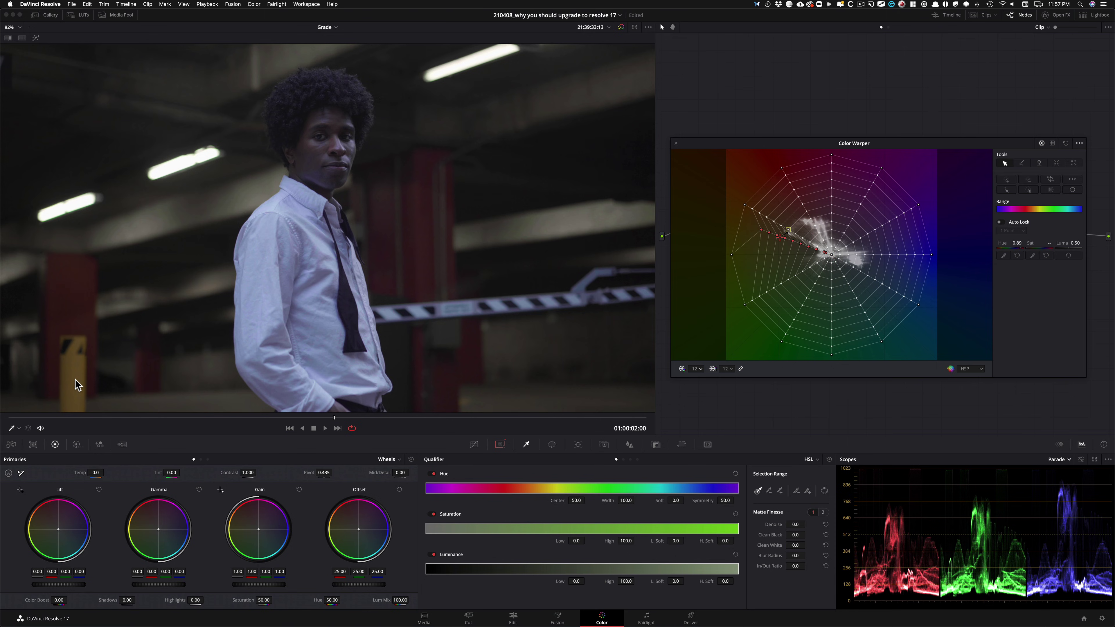
{"action": "left_click", "coordinate": [72, 387]}
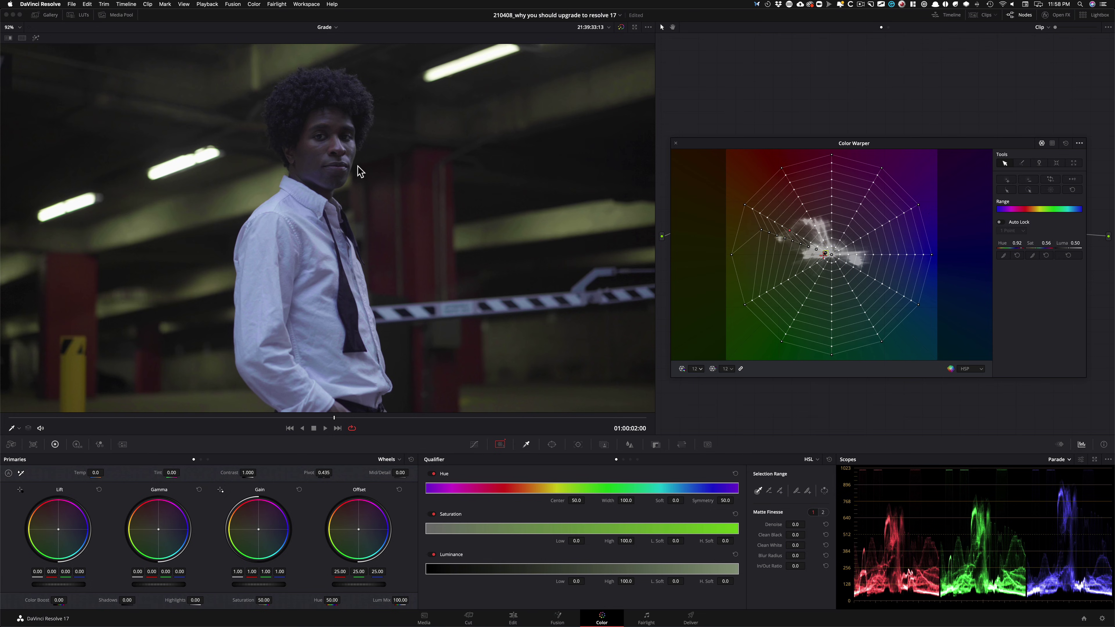
{"action": "key", "text": "ctrl+d"}
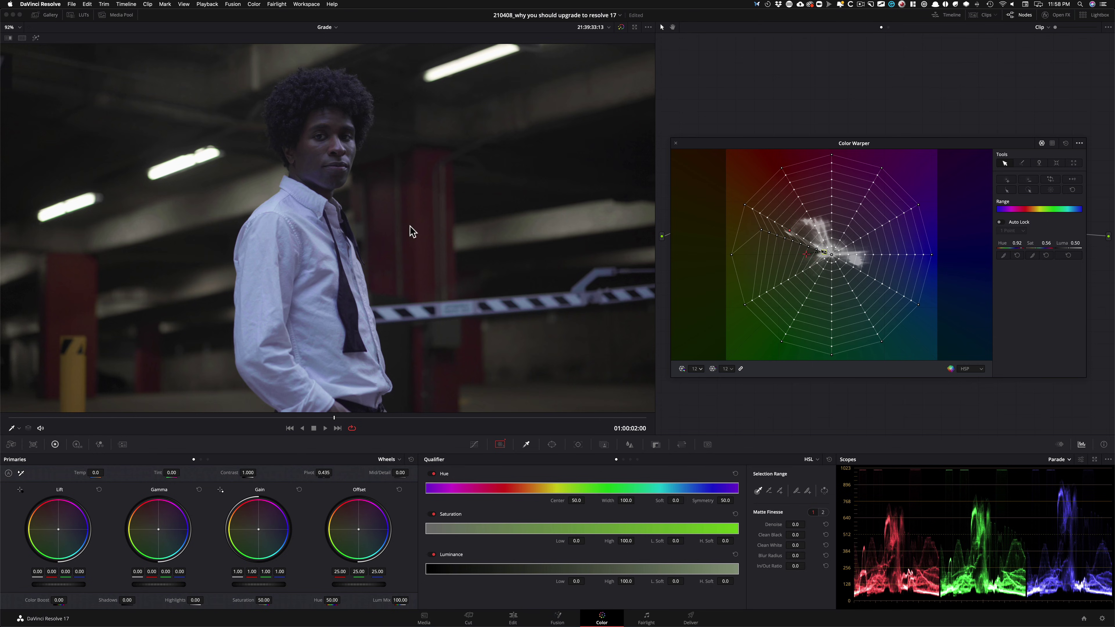
- Pick the red pillar's color in the image and set its web point to hue 0.02 and saturation 0.43
{"action": "left_click", "coordinate": [72, 293]}
{"action": "left_click_drag", "start_coordinate": [1016, 243], "coordinate": [1019, 243]}
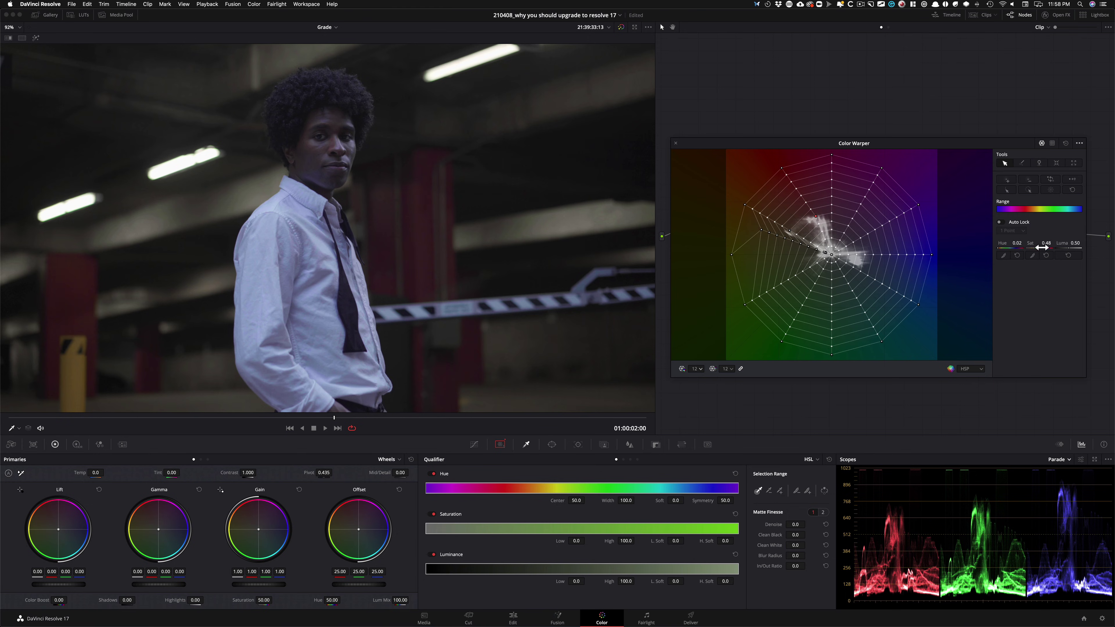
{"action": "left_click_drag", "start_coordinate": [1043, 243], "coordinate": [977, 246]}
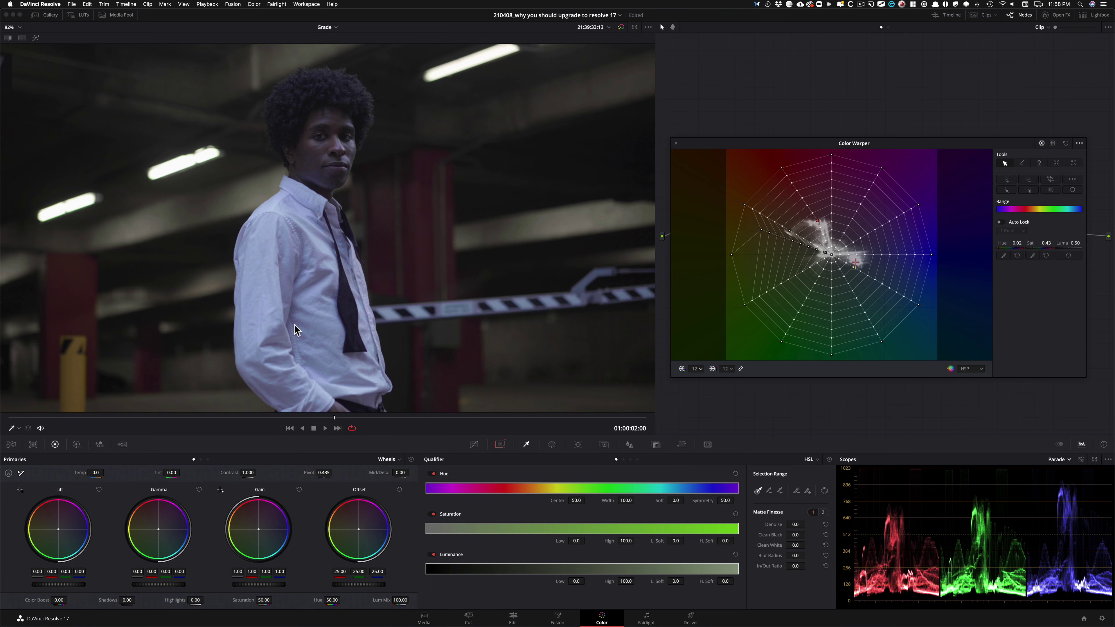
- Try shifting the hue of the single web point under the shirt's color, and undo the change
{"action": "left_click", "coordinate": [273, 291]}
{"action": "left_click_drag", "start_coordinate": [1015, 244], "coordinate": [1019, 245]}
{"action": "key", "text": "super+z"}
- Select the whole hue spoke through the shirt's blue and shift its hue to 0.42
{"action": "left_click", "coordinate": [1007, 190]}
{"action": "left_click_drag", "start_coordinate": [1016, 243], "coordinate": [1019, 244]}
{"action": "left_click_drag", "start_coordinate": [1014, 246], "coordinate": [1023, 248]}
{"action": "left_click", "coordinate": [950, 241]}
- Switch the Color Warper to its Chroma-Luma grids and set the grid resolution to 12
{"action": "left_click", "coordinate": [1052, 143]}
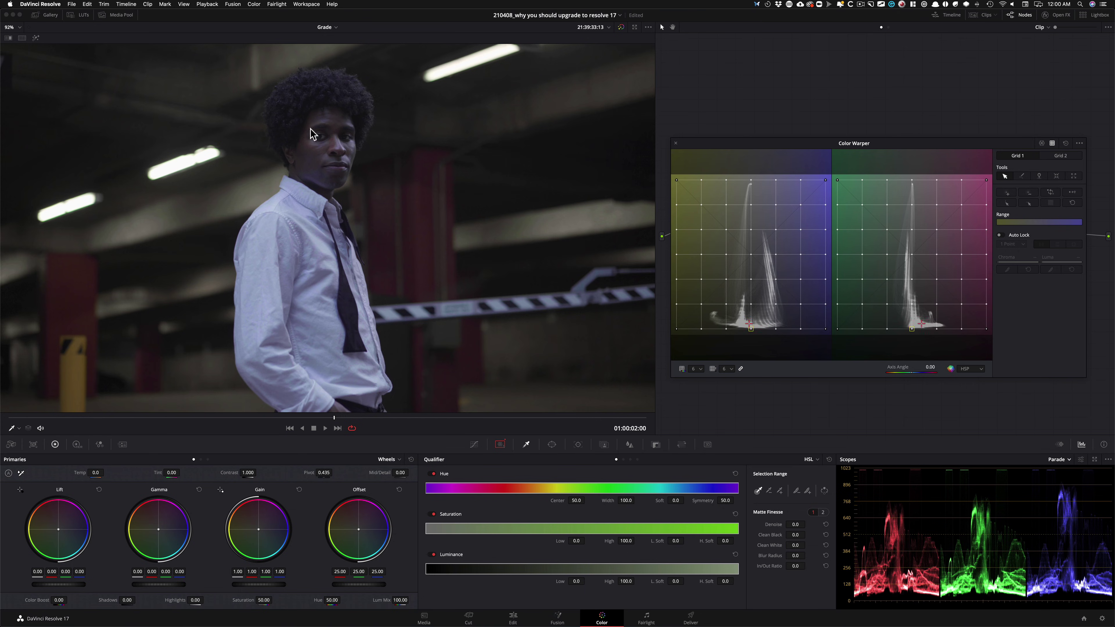
{"action": "left_click", "coordinate": [695, 368]}
{"action": "left_click", "coordinate": [697, 402]}
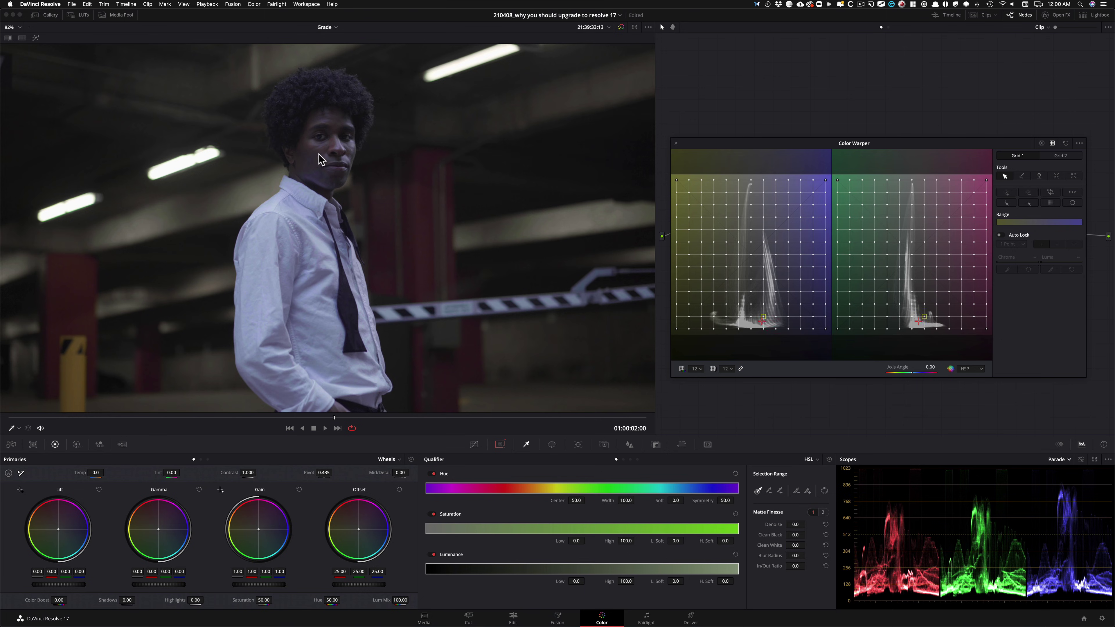
- Auto-lock 3 points around the skin tone's point in the first grid and move it to chroma 0.08 and luma 0.06
{"action": "left_click", "coordinate": [764, 317]}
{"action": "left_click", "coordinate": [1010, 244]}
{"action": "left_click", "coordinate": [1006, 271]}
{"action": "left_click", "coordinate": [1075, 245]}
{"action": "left_click", "coordinate": [763, 317]}
{"action": "left_click_drag", "start_coordinate": [764, 317], "coordinate": [763, 320]}
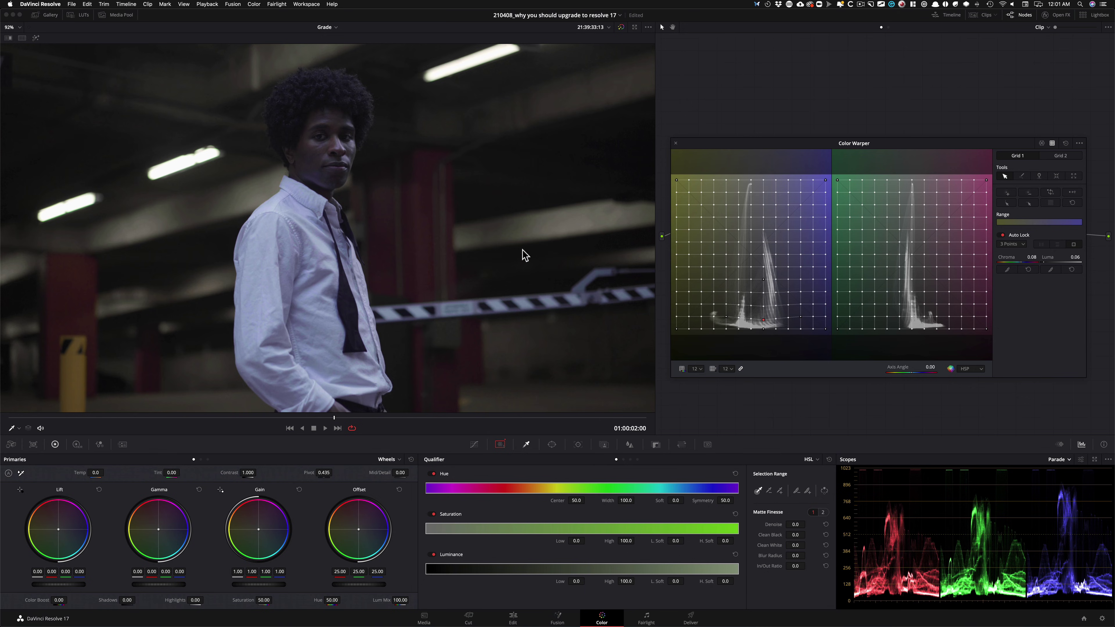
- Raise the luma of the skin tone's point in the second grid slightly and fine-tune its chroma
{"action": "left_click_drag", "start_coordinate": [912, 320], "coordinate": [911, 316]}
{"action": "left_click", "coordinate": [954, 308]}
{"action": "left_click", "coordinate": [912, 317]}
{"action": "left_click_drag", "start_coordinate": [1031, 257], "coordinate": [1035, 257]}
- Select a brighter point along the shirt's trace in the first grid and set it to chroma 0.04 and luma 0.33
{"action": "left_click", "coordinate": [763, 280]}
{"action": "left_click", "coordinate": [1057, 261]}
{"action": "left_click_drag", "start_coordinate": [1015, 262], "coordinate": [1003, 263]}
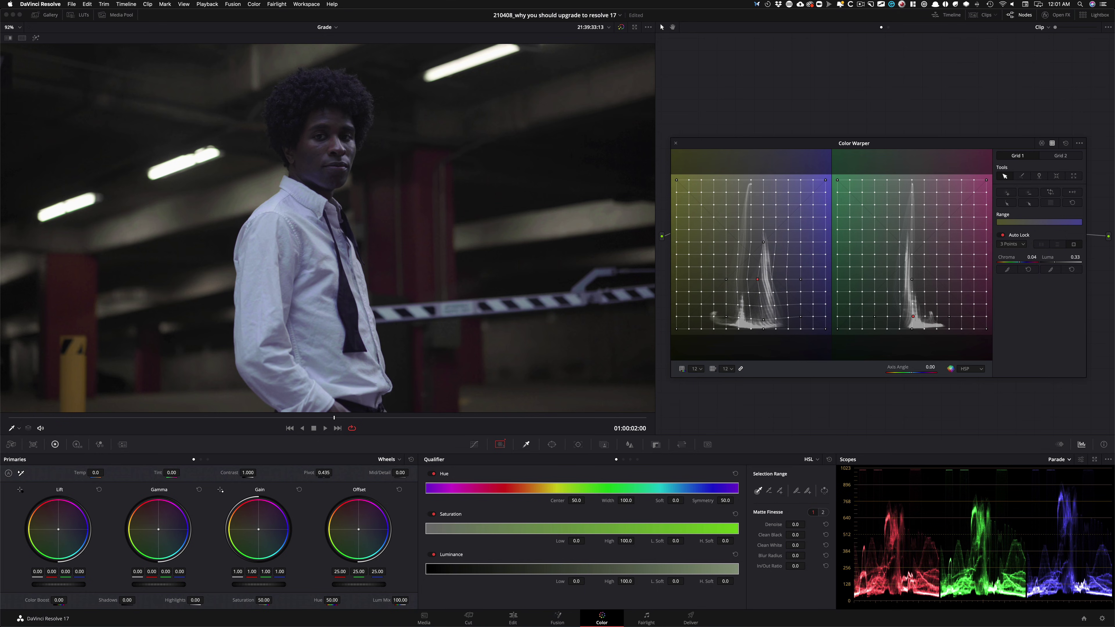
{"action": "left_click_drag", "start_coordinate": [1005, 262], "coordinate": [1005, 263]}
- Return the Color Warper to its Hue-Saturation web, dock the palette, and move the look dev node slightly higher
{"action": "left_click", "coordinate": [1042, 143]}
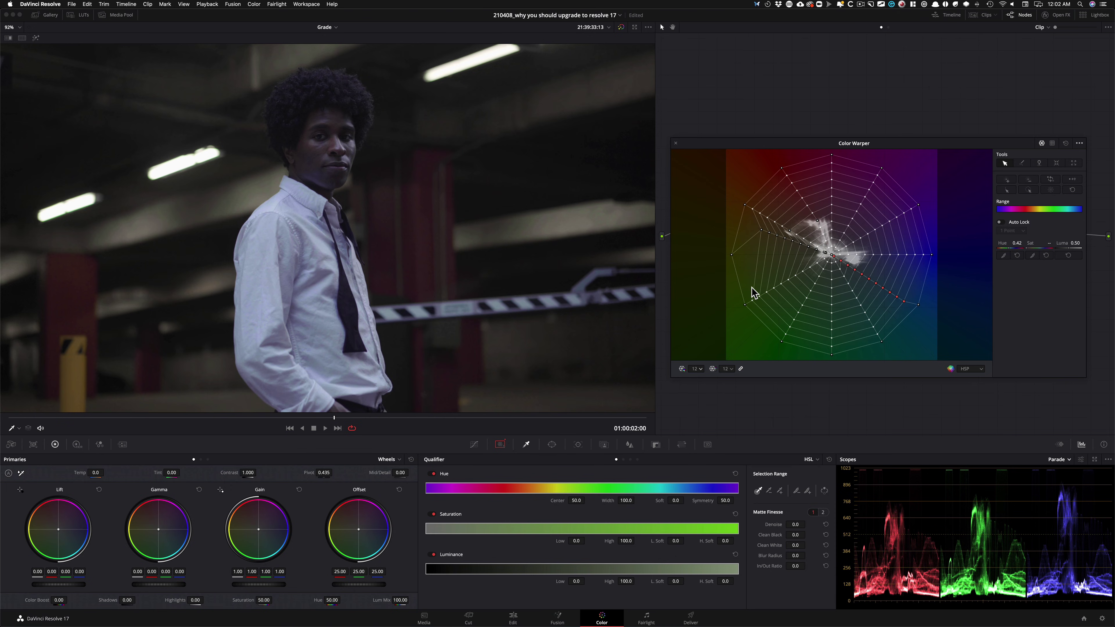
{"action": "left_click", "coordinate": [676, 143]}
{"action": "left_click_drag", "start_coordinate": [837, 180], "coordinate": [834, 168]}
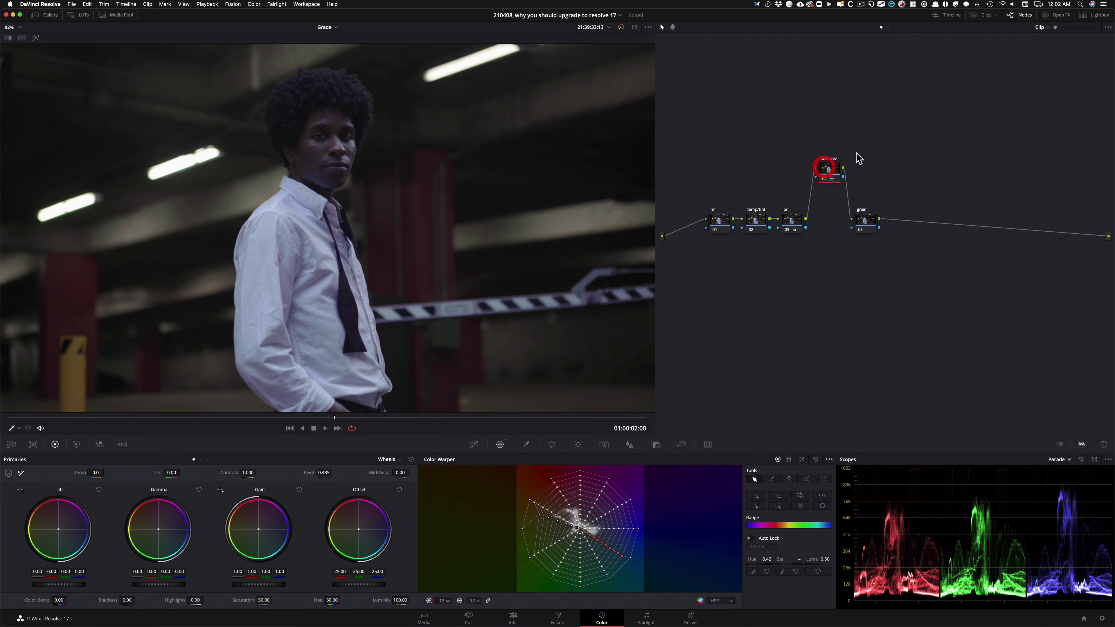
- Toggle the look dev node repeatedly to compare the warped grade with the original image
{"action": "key", "text": "ctrl+d"}
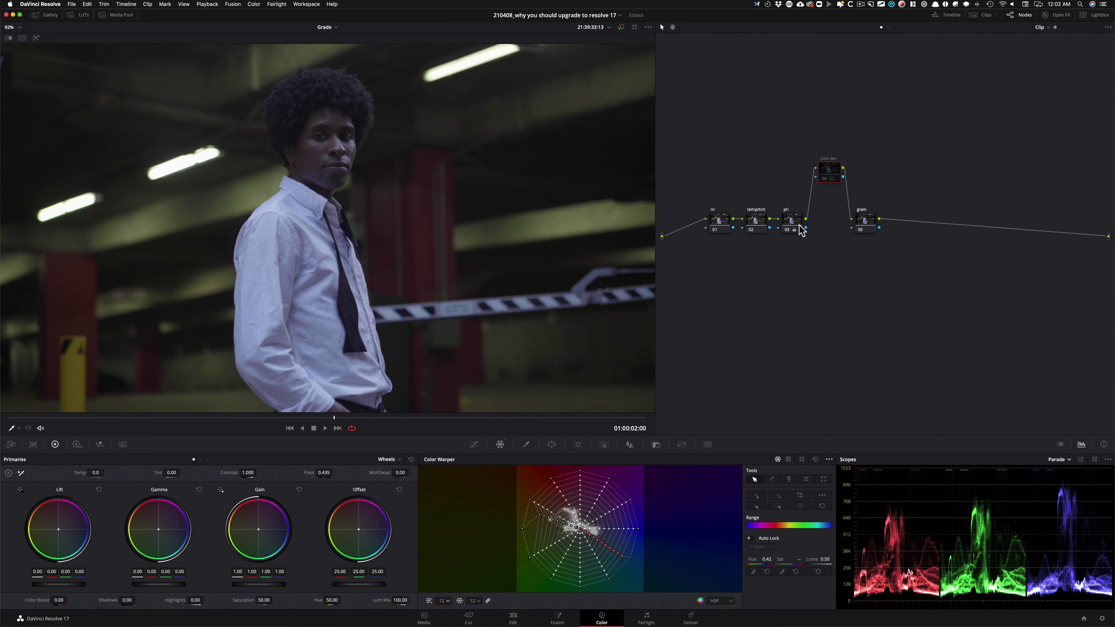
{"action": "key", "text": "ctrl+d"}
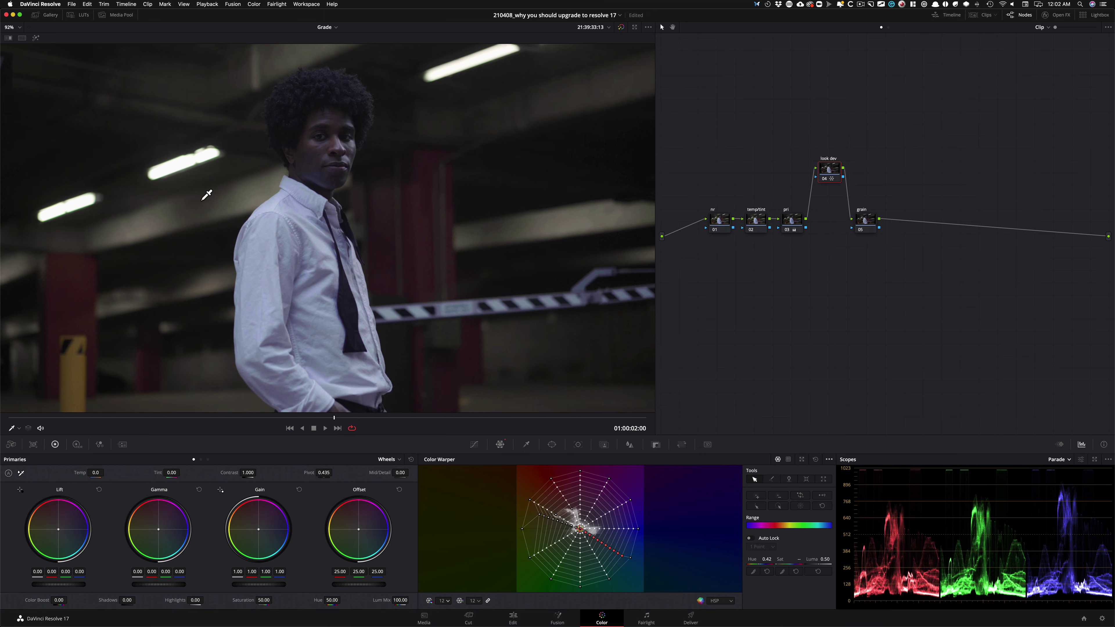
{"action": "key", "text": "ctrl+d"}
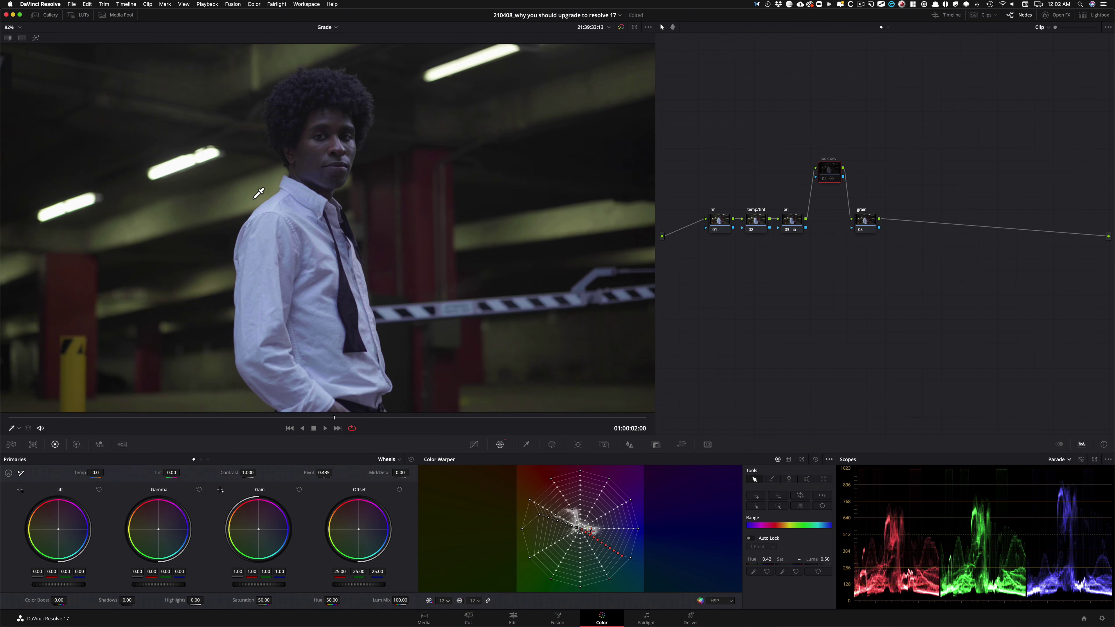
{"action": "key", "text": "ctrl+d"}
{"action": "key", "text": "ctrl+d"}
{"action": "key", "text": "ctrl+d"}
{"action": "key", "text": "ctrl+d"}
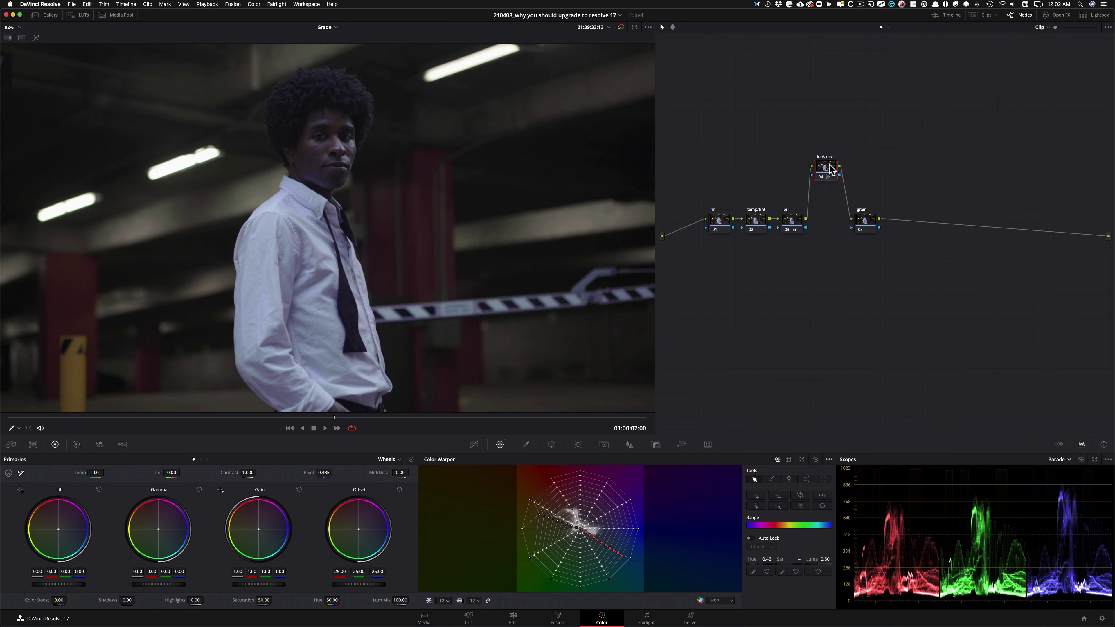
- Warm the image on the temp/tint node by setting temperature to 245.0 and tint to -8.30
{"action": "left_click_drag", "start_coordinate": [833, 170], "coordinate": [833, 168]}
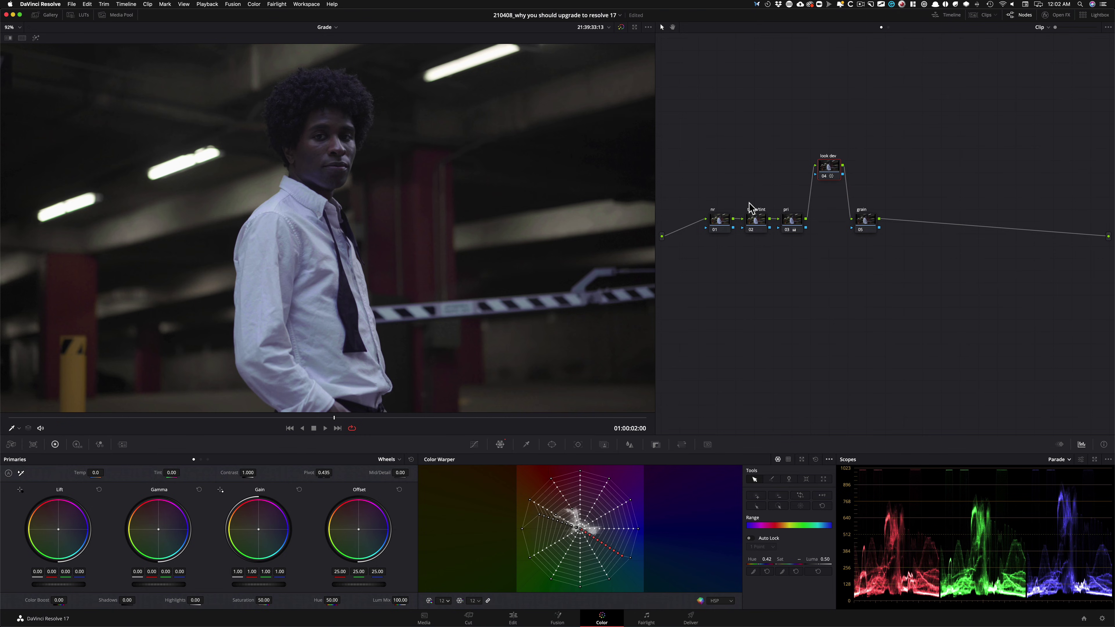
{"action": "left_click", "coordinate": [768, 181]}
{"action": "left_click", "coordinate": [756, 222]}
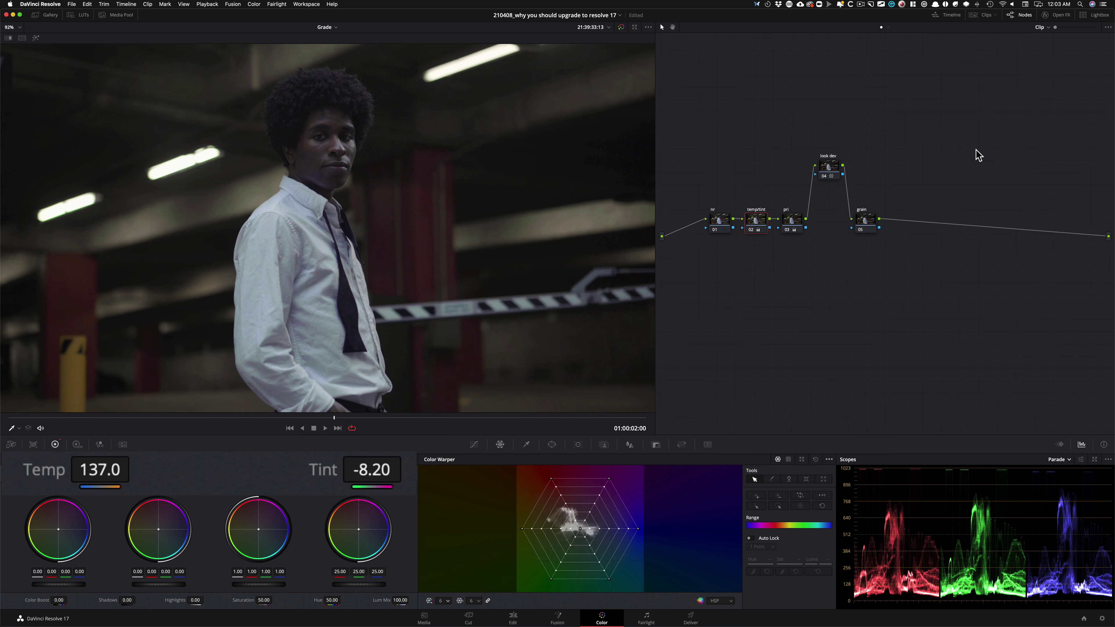
{"action": "key", "text": "super+d"}
{"action": "key", "text": "super+d"}
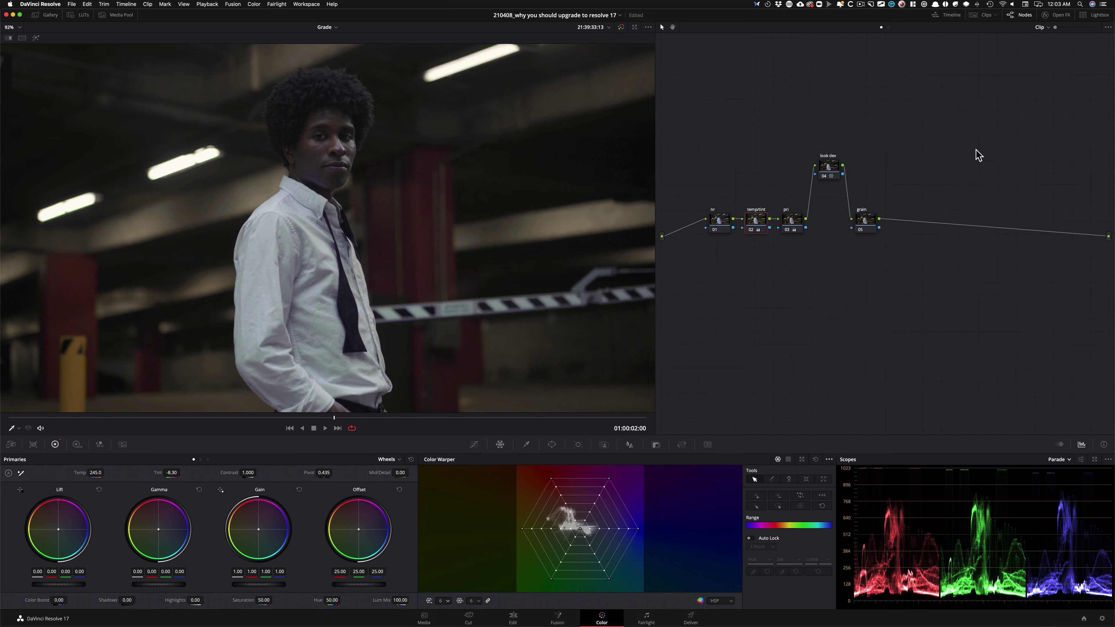
- Toggle the temp/tint node repeatedly to compare the image with and without the white balance correction
{"action": "key", "text": "super+d"}
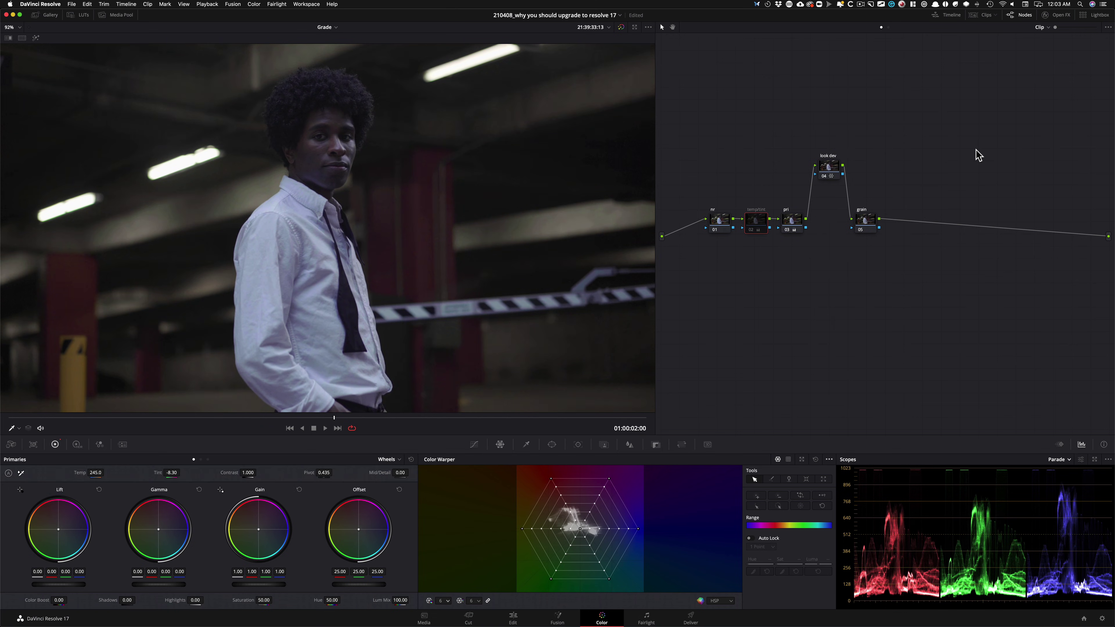
{"action": "key", "text": "super+d"}
{"action": "key", "text": "super+d"}
{"action": "key", "text": "super+d"}
{"action": "key", "text": "super+d"}
{"action": "key", "text": "super+d"}
{"action": "key", "text": "super+d"}
{"action": "key", "text": "super+d"}
{"action": "key", "text": "super+d"}
{"action": "key", "text": "super+d"}
{"action": "key", "text": "super+d"}
{"action": "key", "text": "super+d"}
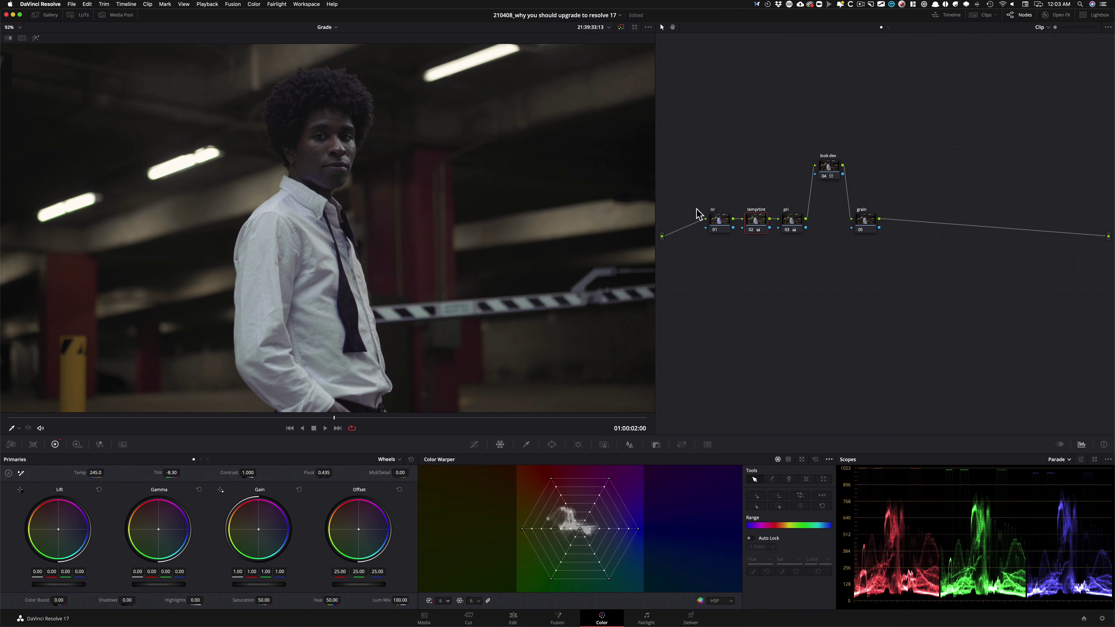
- Select the look dev node and toggle it to compare its effect on the white-balanced image
{"action": "left_click", "coordinate": [828, 173]}
{"action": "key", "text": "super+d"}
{"action": "key", "text": "super+d"}
{"action": "key", "text": "super+d"}
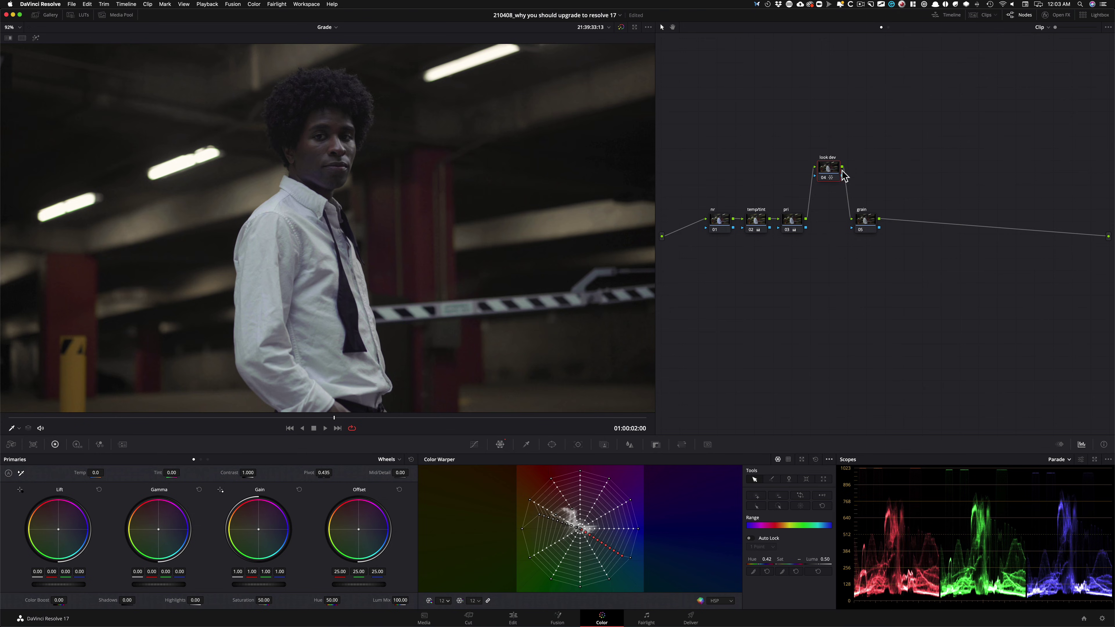
{"action": "left_click_drag", "start_coordinate": [834, 178], "coordinate": [834, 176]}
- Set up noise reduction on the nr node with temporal NR at 1 frame, temporal luma and chroma thresholds 4.9, and spatial chroma threshold 6.8
{"action": "left_click", "coordinate": [720, 220]}
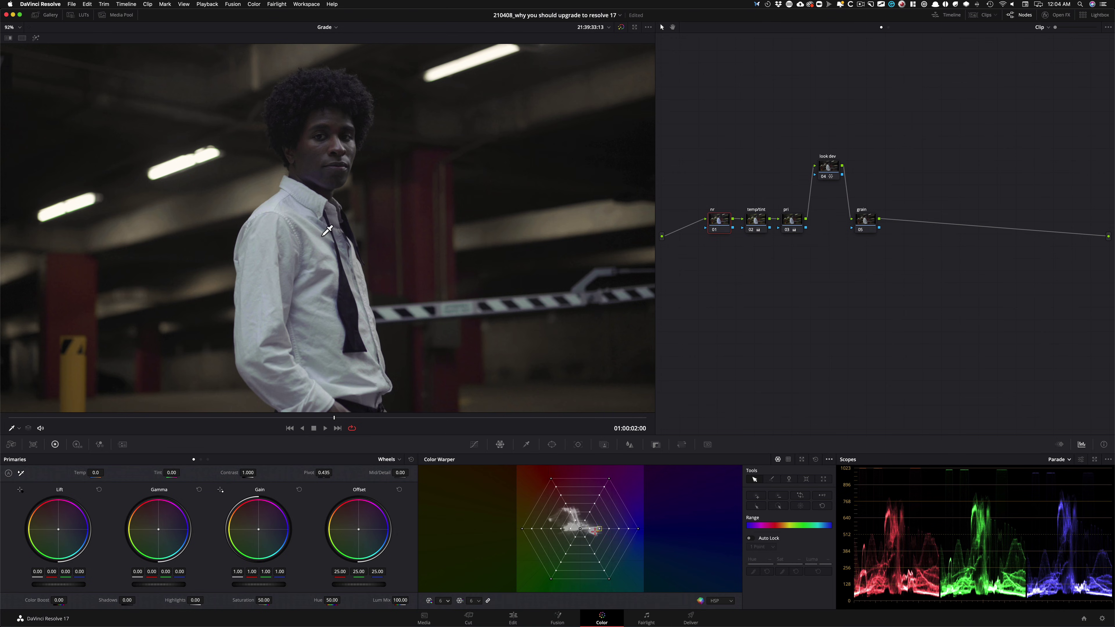
{"action": "left_click", "coordinate": [123, 444]}
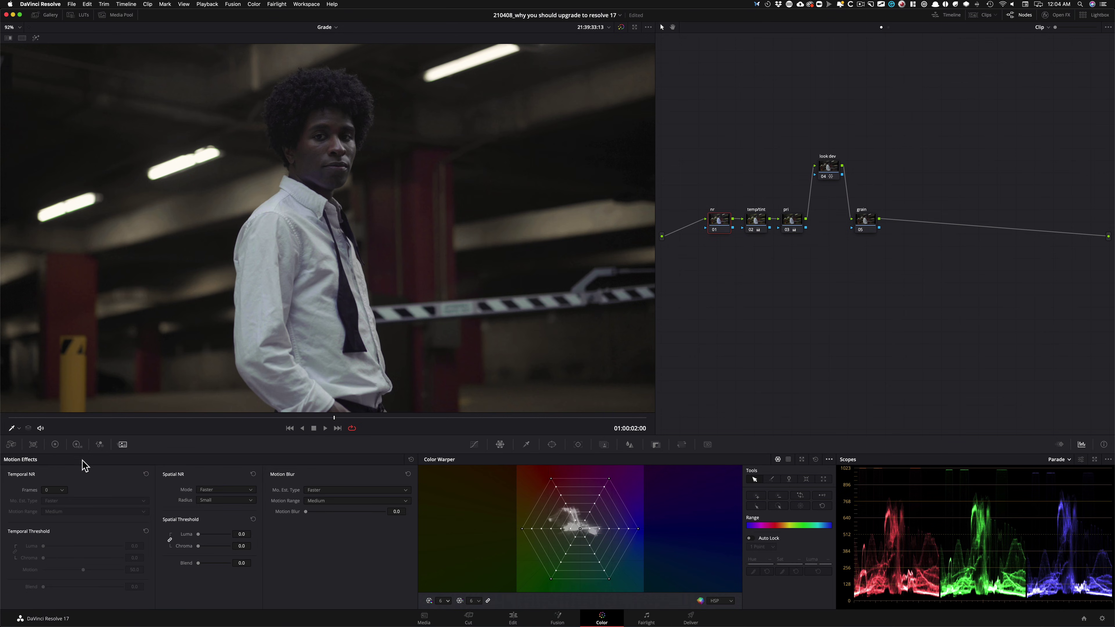
{"action": "left_click", "coordinate": [45, 490]}
{"action": "left_click", "coordinate": [45, 505]}
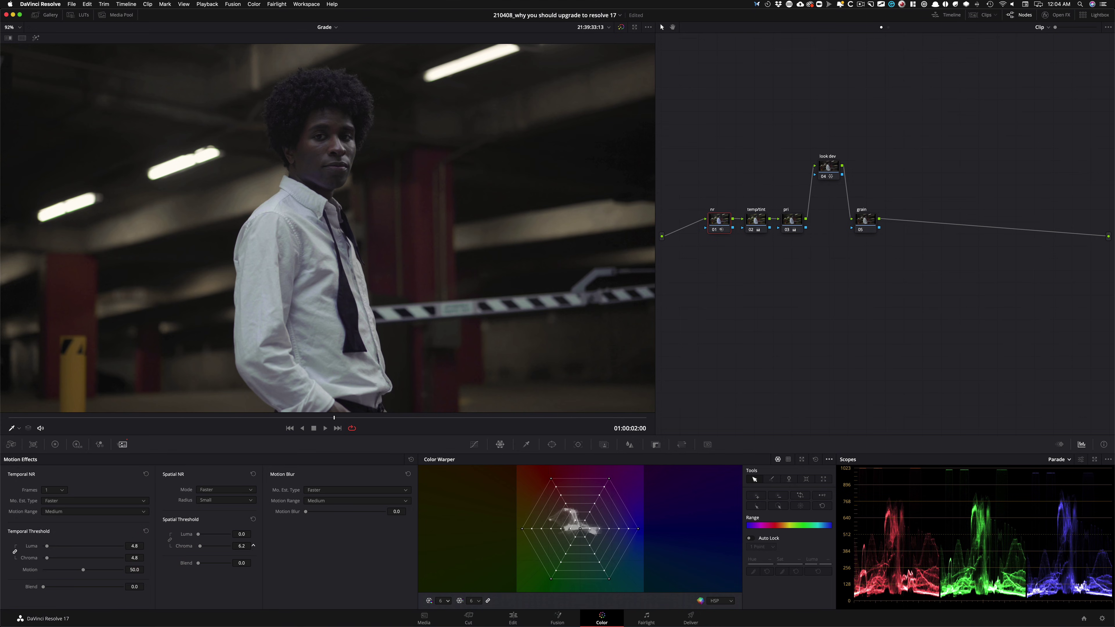
{"action": "left_click_drag", "start_coordinate": [245, 547], "coordinate": [240, 546]}
{"action": "left_click", "coordinate": [244, 546]}
- Toggle the nr node to compare the noise in the blurred garage background with and without noise reduction
{"action": "key", "text": "super+equal"}
{"action": "key", "text": "super+equal"}
{"action": "key", "text": "super+equal"}
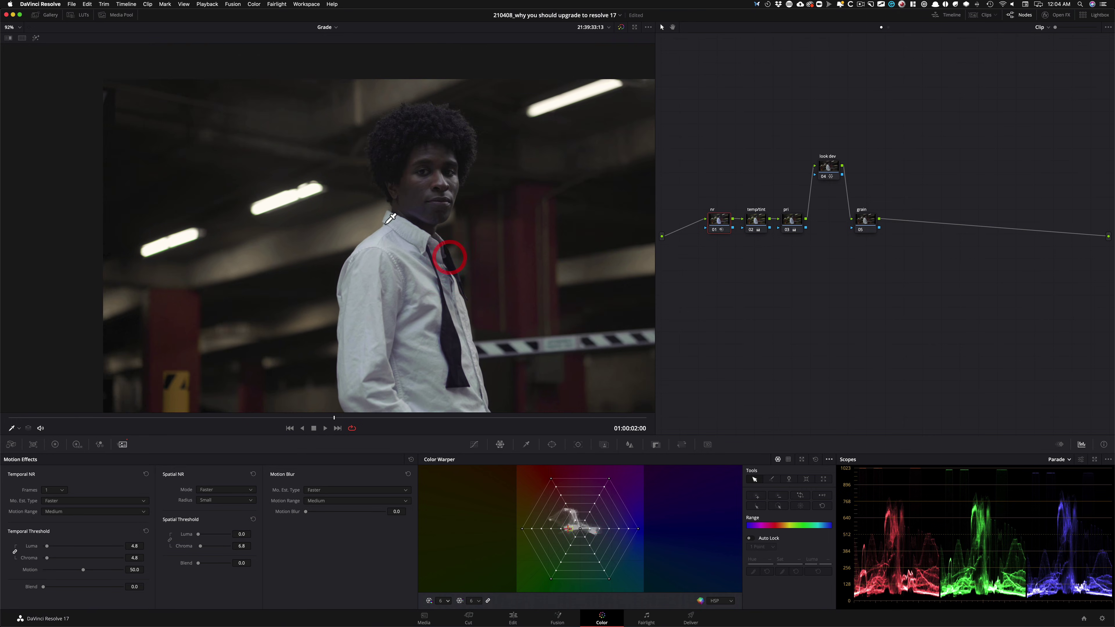
{"action": "key", "text": "super+equal"}
{"action": "key", "text": "super+equal"}
{"action": "key", "text": "super+equal"}
{"action": "key", "text": "super+equal"}
{"action": "key", "text": "super+equal"}
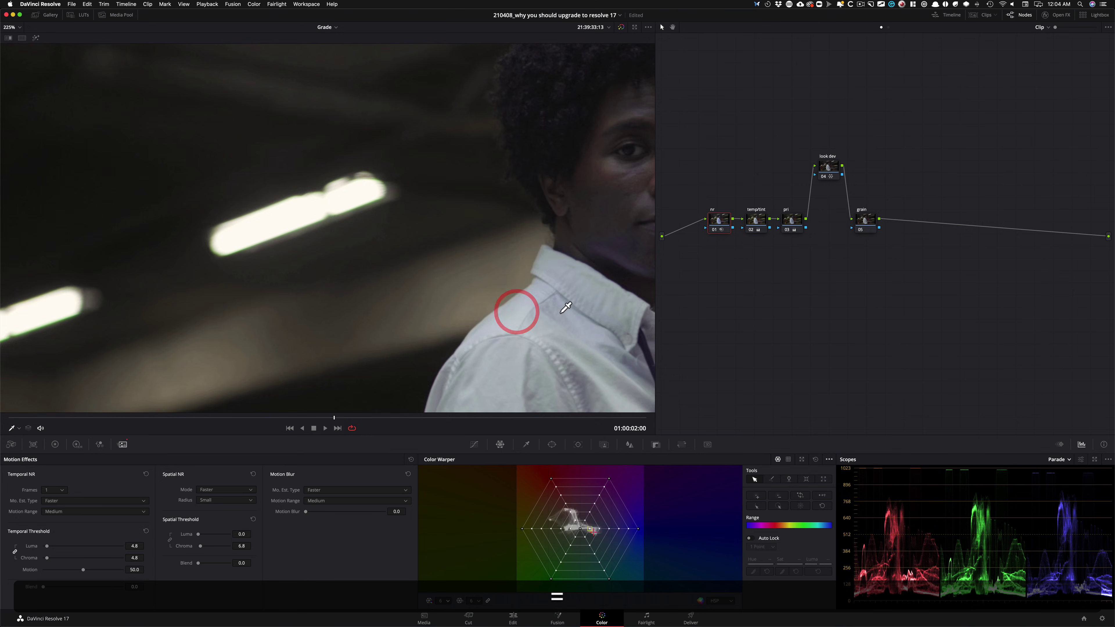
{"action": "key", "text": "super+minus"}
{"action": "key", "text": "super+minus"}
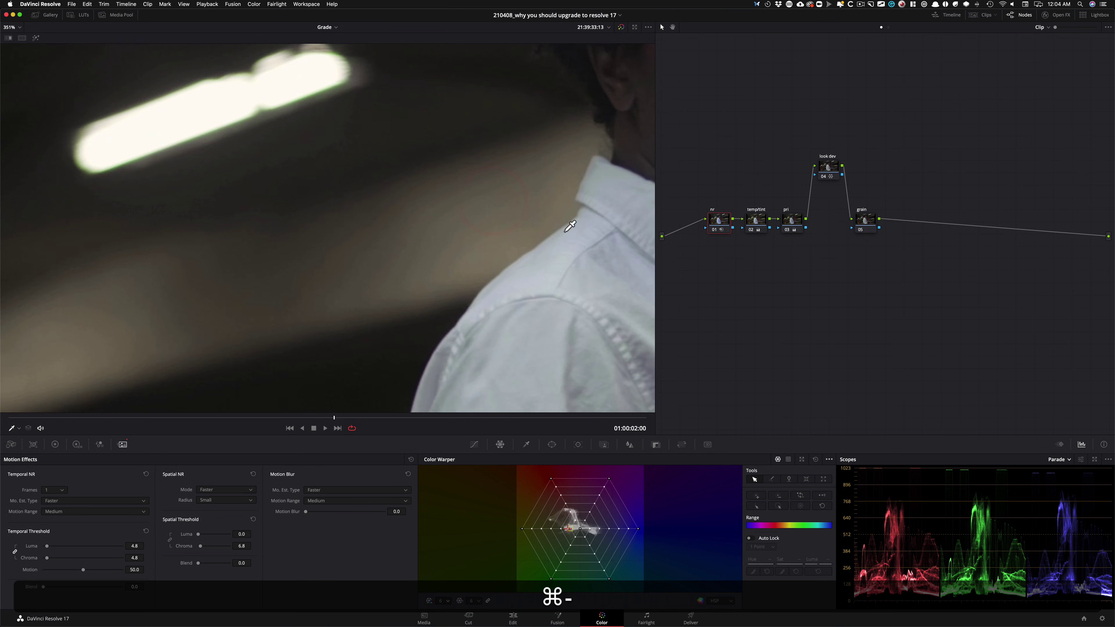
{"action": "scroll", "coordinate": [548, 234], "scroll_direction": "left", "scroll_amount": 10}
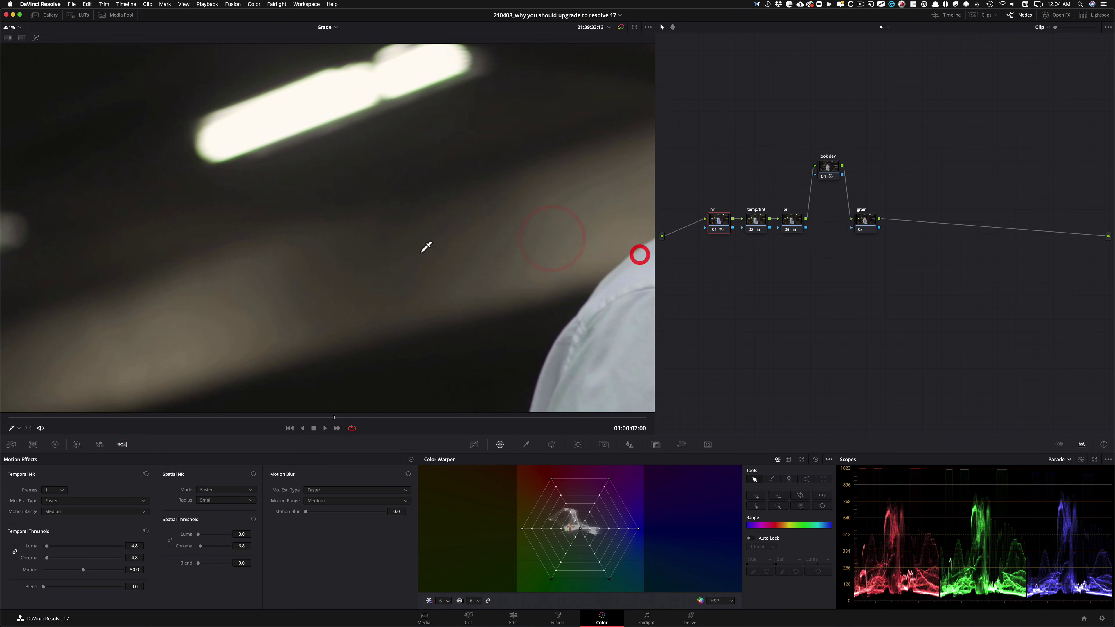
{"action": "scroll", "coordinate": [413, 284], "scroll_direction": "left", "scroll_amount": 10}
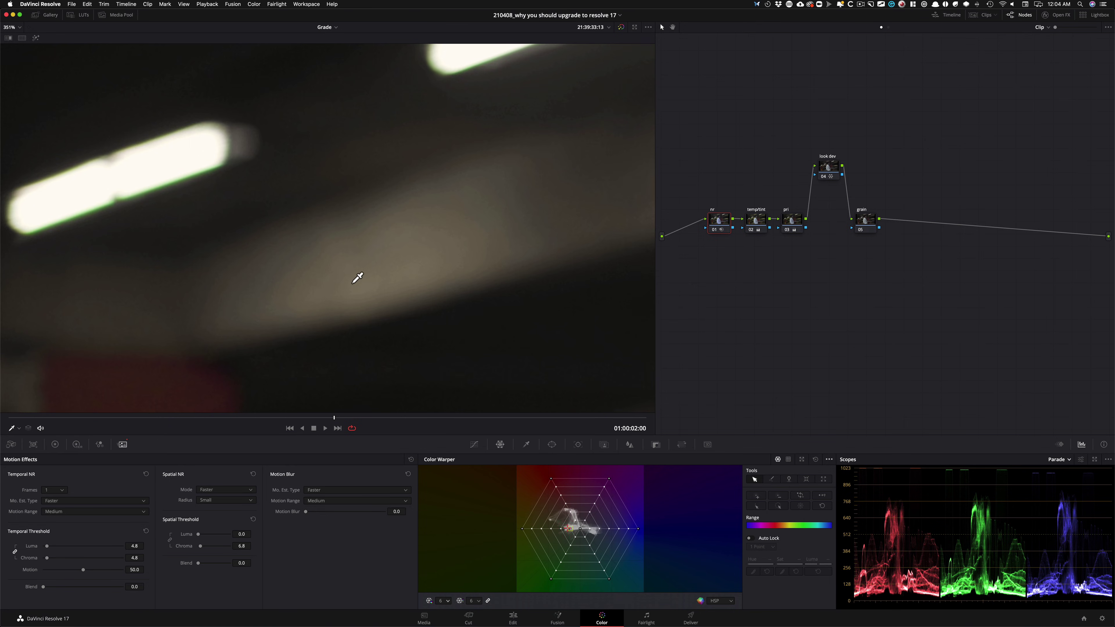
{"action": "scroll", "coordinate": [364, 279], "scroll_direction": "left", "scroll_amount": 5}
{"action": "key", "text": "ctrl+d"}
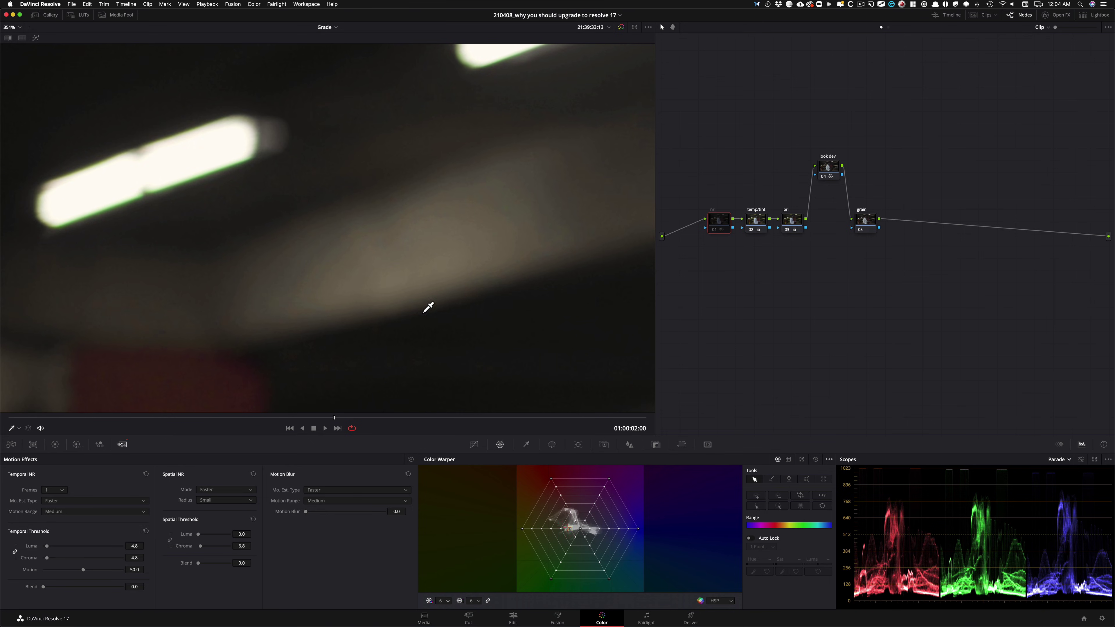
{"action": "scroll", "coordinate": [439, 270], "scroll_direction": "right", "scroll_amount": 5}
{"action": "left_click", "coordinate": [246, 279]}
{"action": "key", "text": "ctrl+d"}
{"action": "key", "text": "z"}
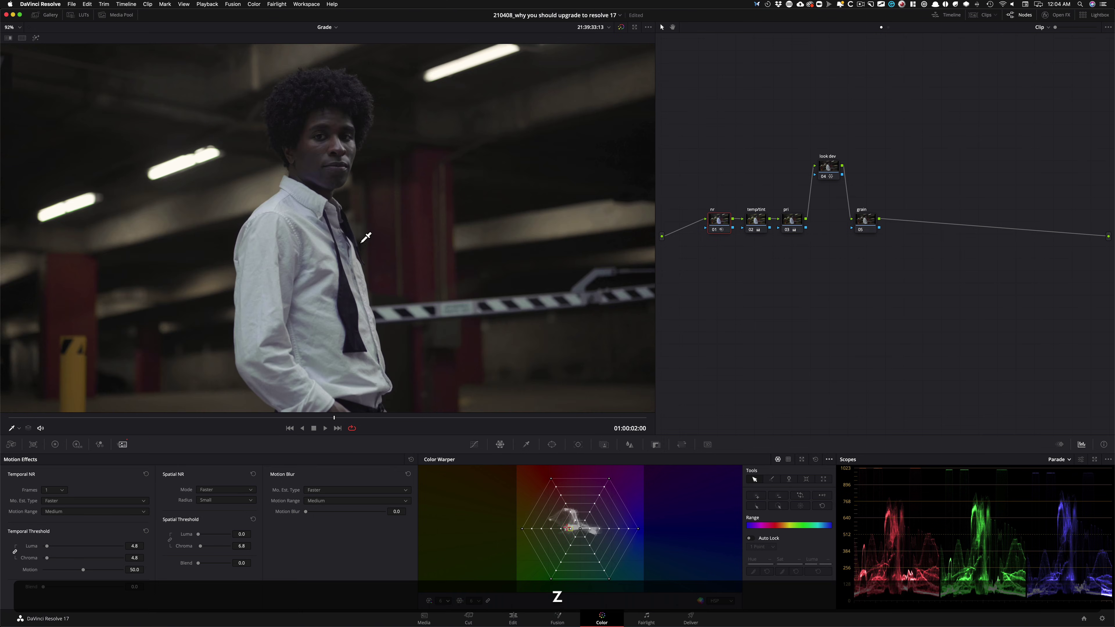
- Search the effects library for grain, apply Film Grain to the grain node, and choose the 16mm Archival Print preset
{"action": "left_click", "coordinate": [865, 221]}
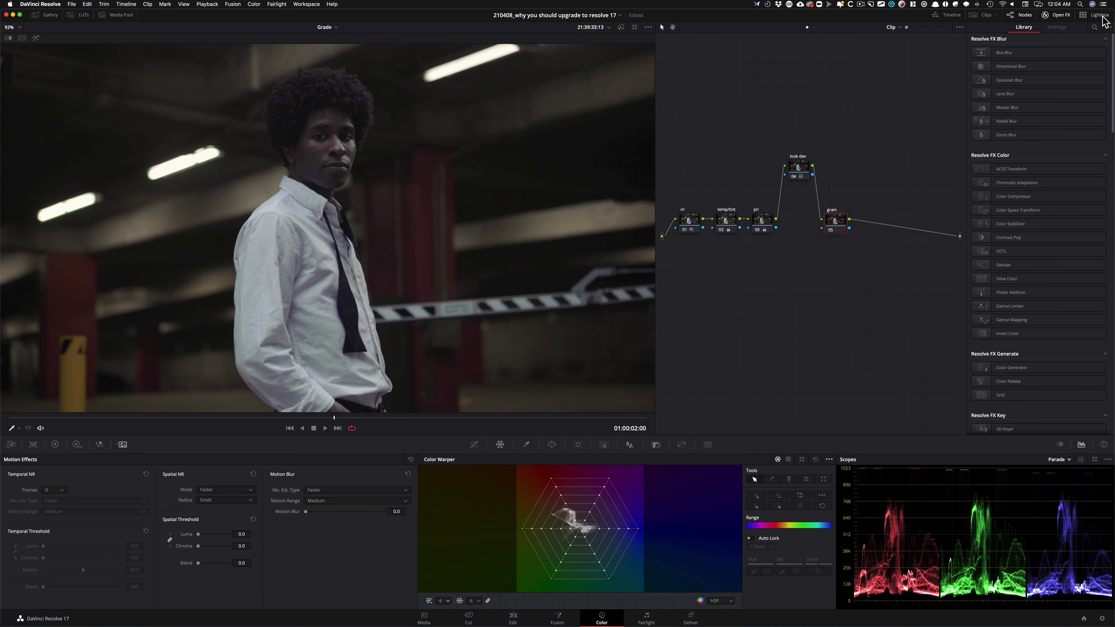
{"action": "left_click", "coordinate": [1094, 27]}
{"action": "type", "text": "grain"}
{"action": "left_click_drag", "start_coordinate": [1009, 72], "coordinate": [831, 224]}
{"action": "left_click", "coordinate": [1039, 69]}
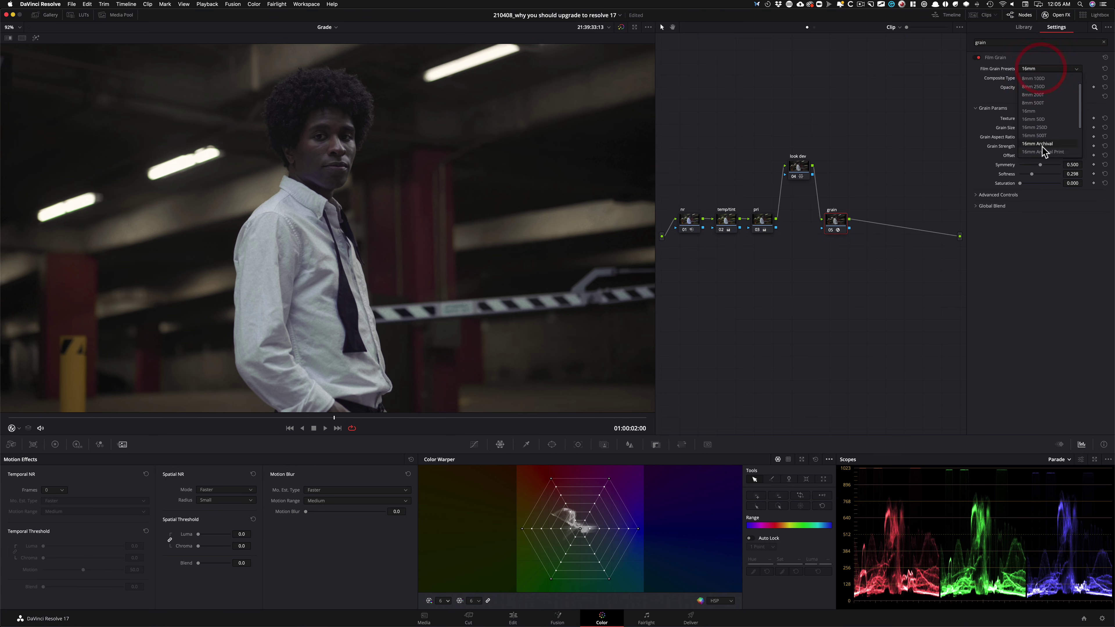
{"action": "left_click", "coordinate": [1047, 137]}
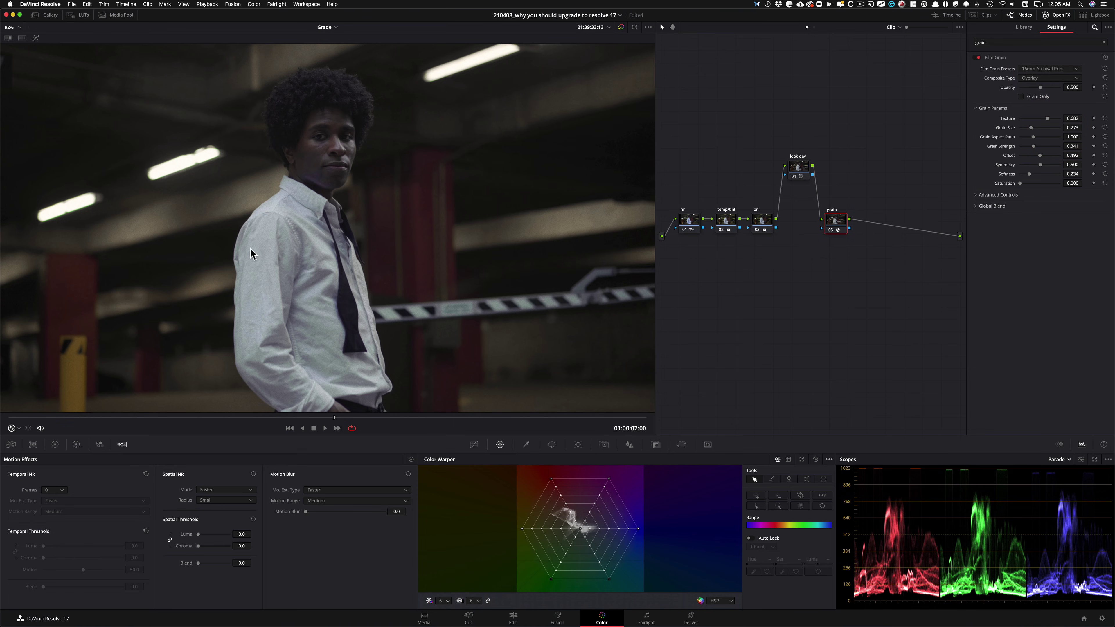
- Toggle the grain node to examine the film grain texture up close on the blurred garage background
{"action": "left_click", "coordinate": [349, 217]}
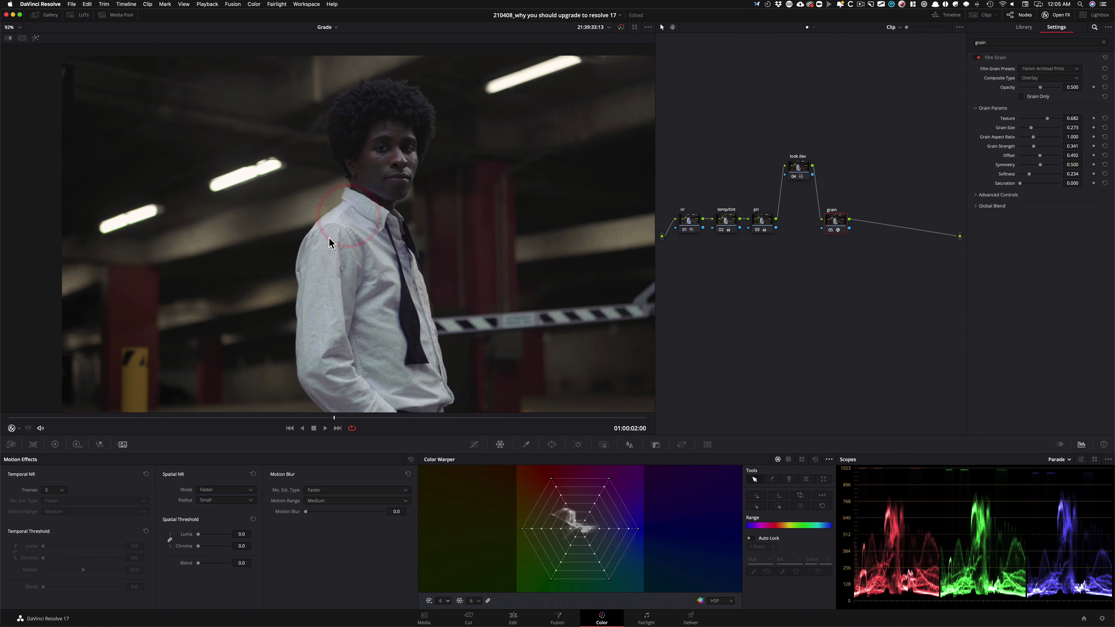
{"action": "scroll", "coordinate": [317, 248], "scroll_direction": "up", "scroll_amount": 5}
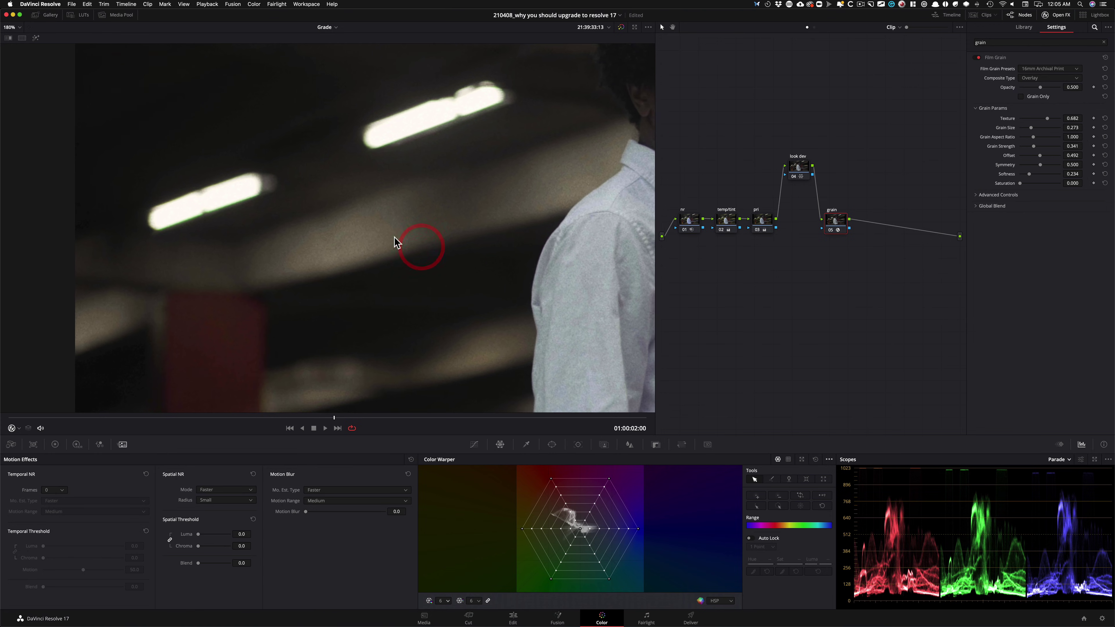
{"action": "key", "text": "super+equal"}
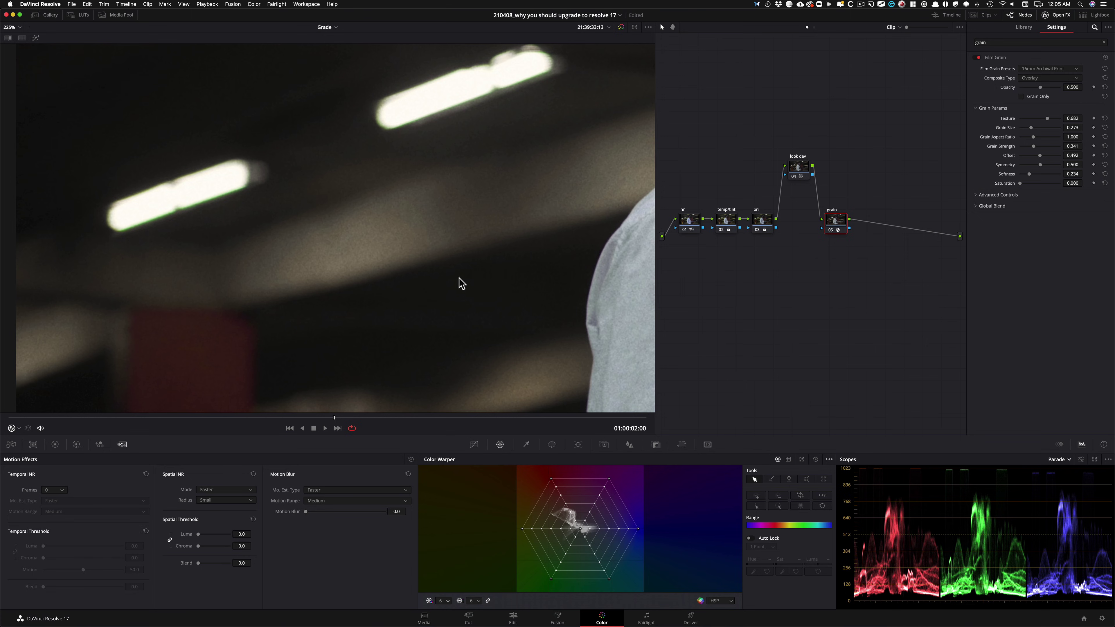
{"action": "key", "text": "super+d"}
{"action": "key", "text": "super+d"}
{"action": "key", "text": "super+d"}
{"action": "key", "text": "super+d"}
{"action": "key", "text": "shift+z"}
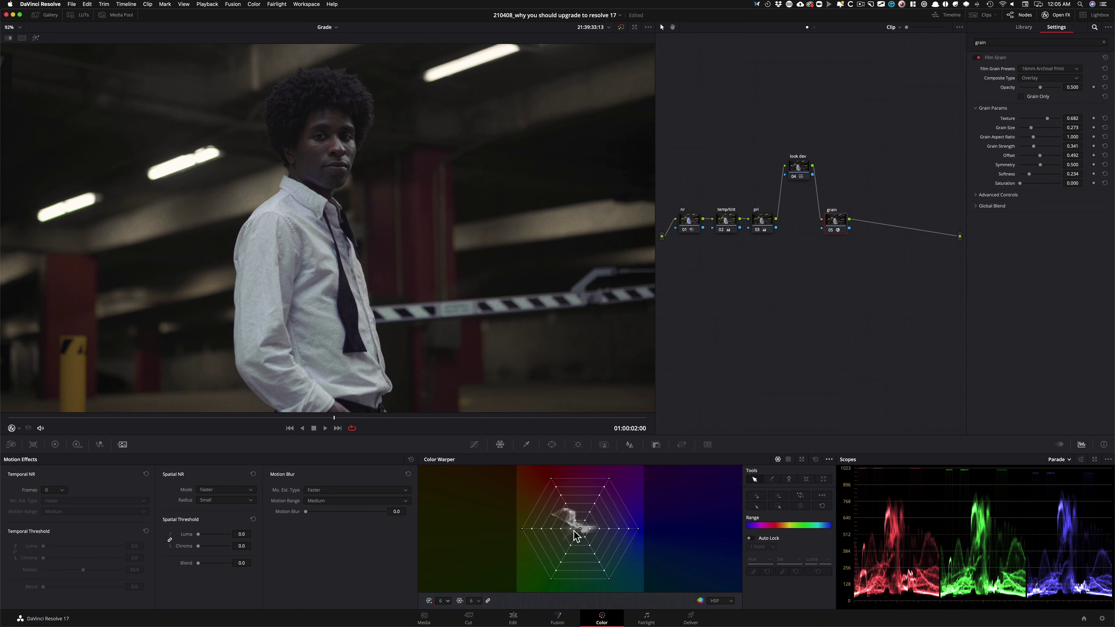
- Show the custom curves and primaries wheels, and disable all nodes in the tree to view the ungraded image
{"action": "left_click", "coordinate": [474, 444]}
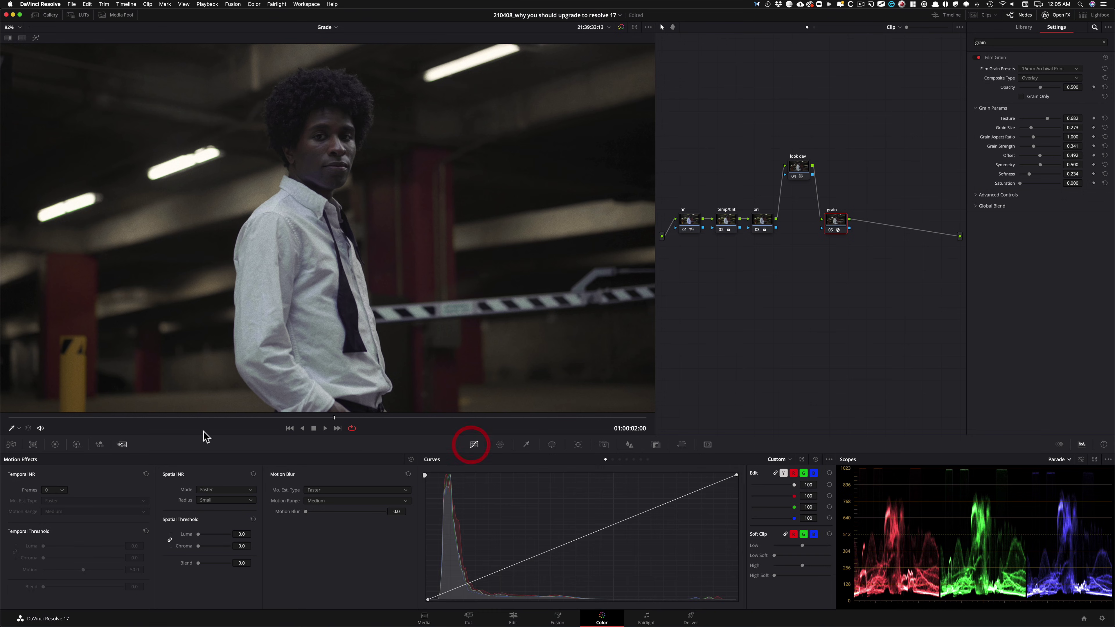
{"action": "left_click", "coordinate": [55, 444]}
{"action": "left_click_drag", "start_coordinate": [676, 129], "coordinate": [904, 300]}
{"action": "key", "text": "super+d"}
{"action": "left_click", "coordinate": [820, 274]}
{"action": "left_click", "coordinate": [865, 136]}
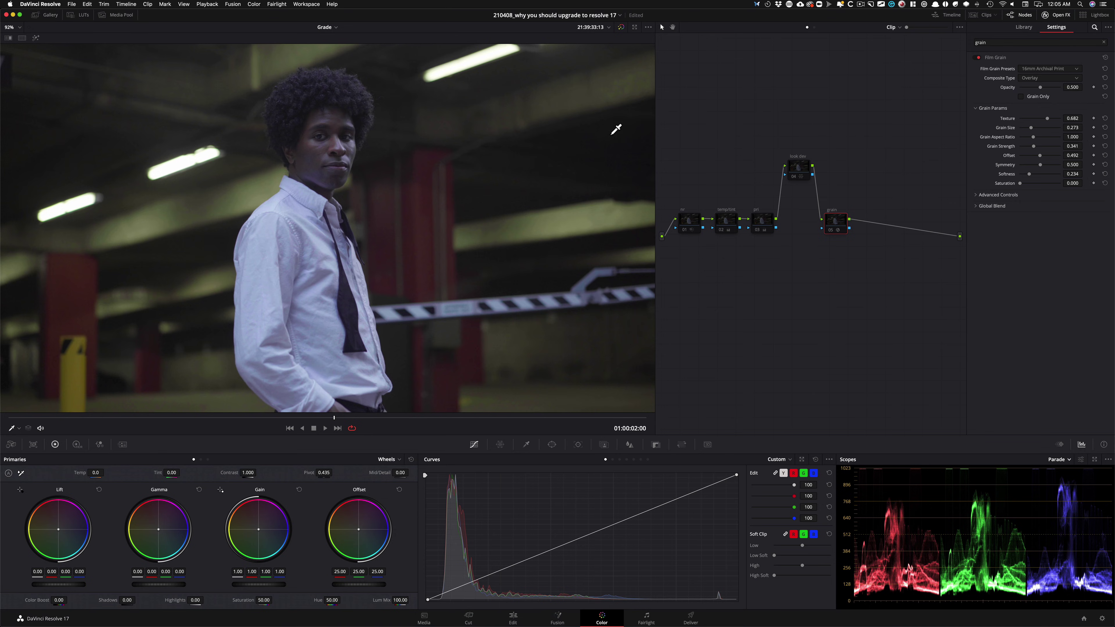
{"action": "left_click", "coordinate": [719, 139]}
- Toggle the pri node repeatedly to compare the image with and without the primary correction
{"action": "left_click", "coordinate": [762, 221]}
{"action": "key", "text": "super+d"}
{"action": "key", "text": "super+d"}
{"action": "key", "text": "super+d"}
{"action": "key", "text": "super+d"}
{"action": "key", "text": "super+d"}
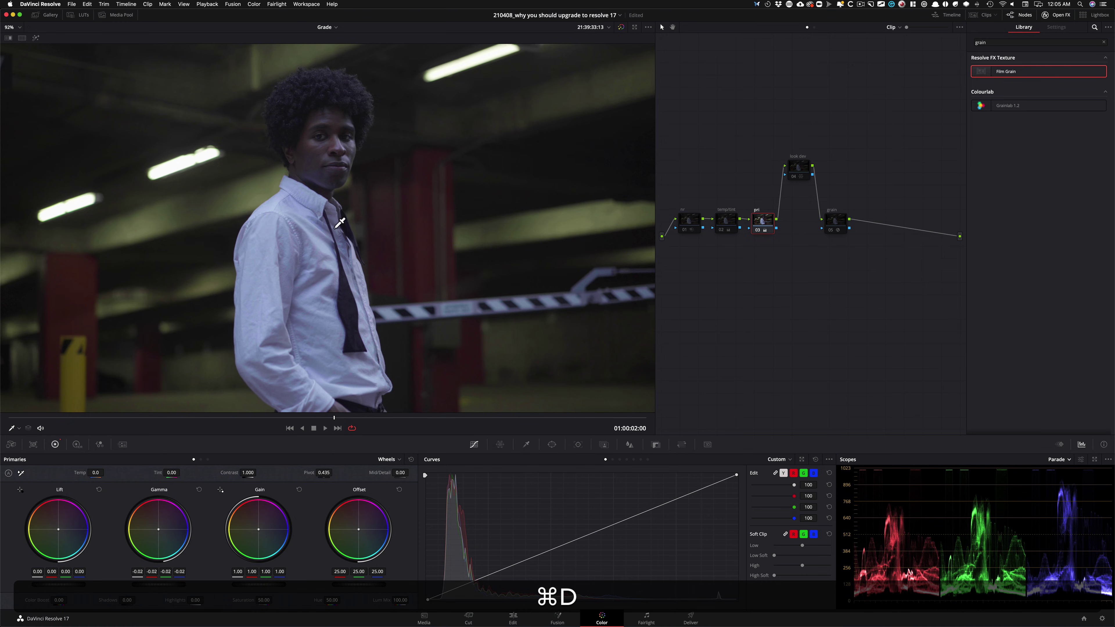
{"action": "key", "text": "super+d"}
{"action": "key", "text": "super+d"}
- Toggle the look dev node repeatedly to compare its effect on the skin, shirt and garage background over the primary correction
{"action": "left_click", "coordinate": [799, 167]}
{"action": "key", "text": "super+d"}
{"action": "key", "text": "super+d"}
{"action": "key", "text": "super+d"}
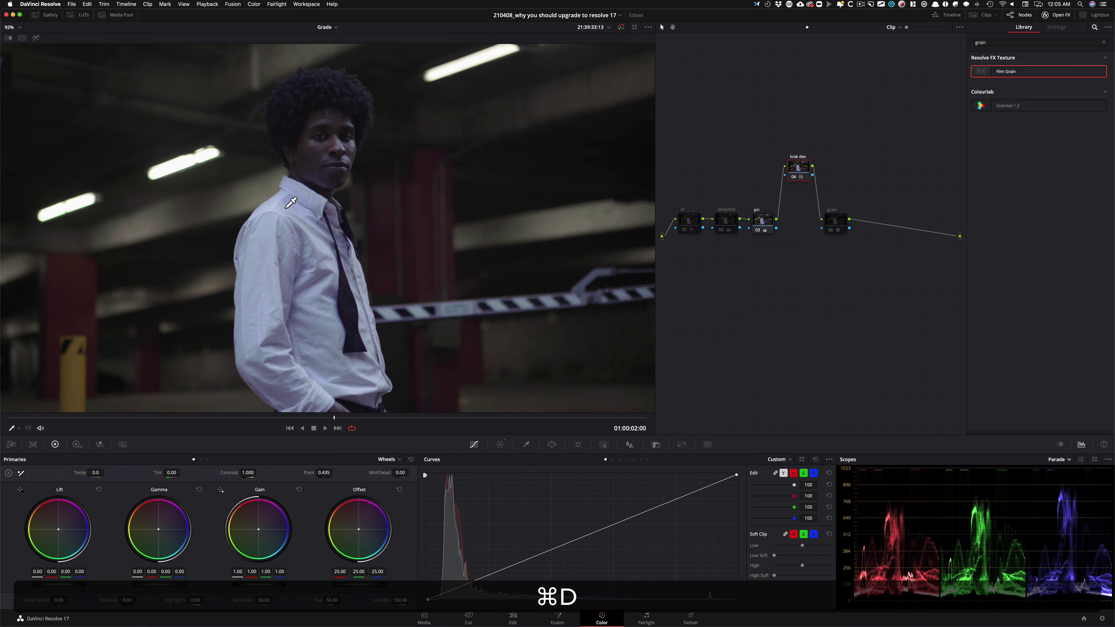
{"action": "key", "text": "super+d"}
{"action": "key", "text": "super+d"}
{"action": "key", "text": "super+d"}
{"action": "key", "text": "super+d"}
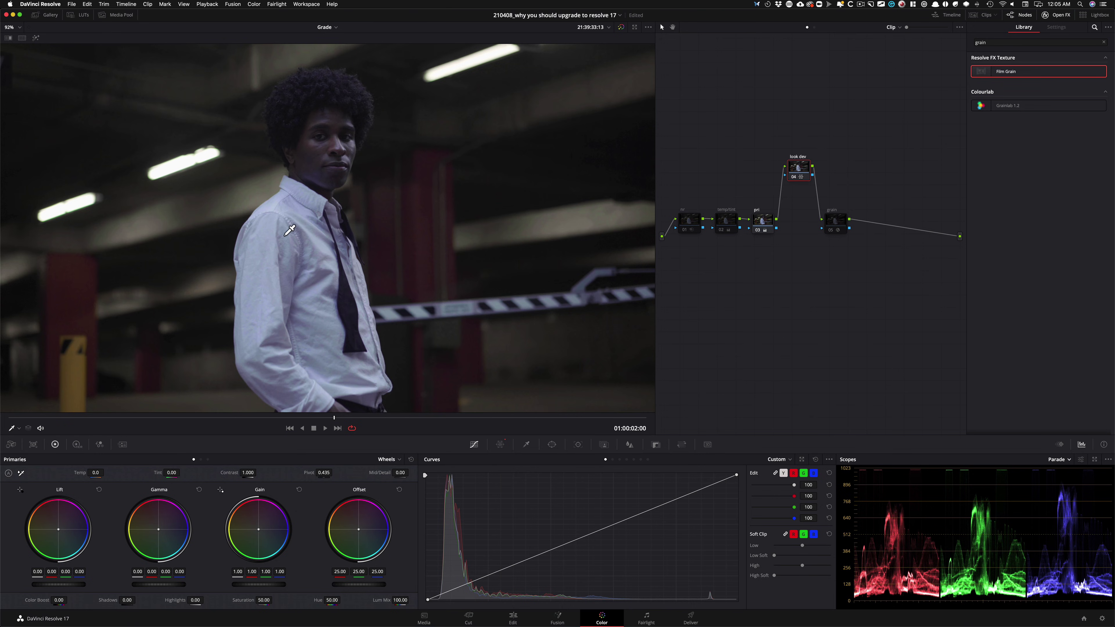
{"action": "key", "text": "super+d"}
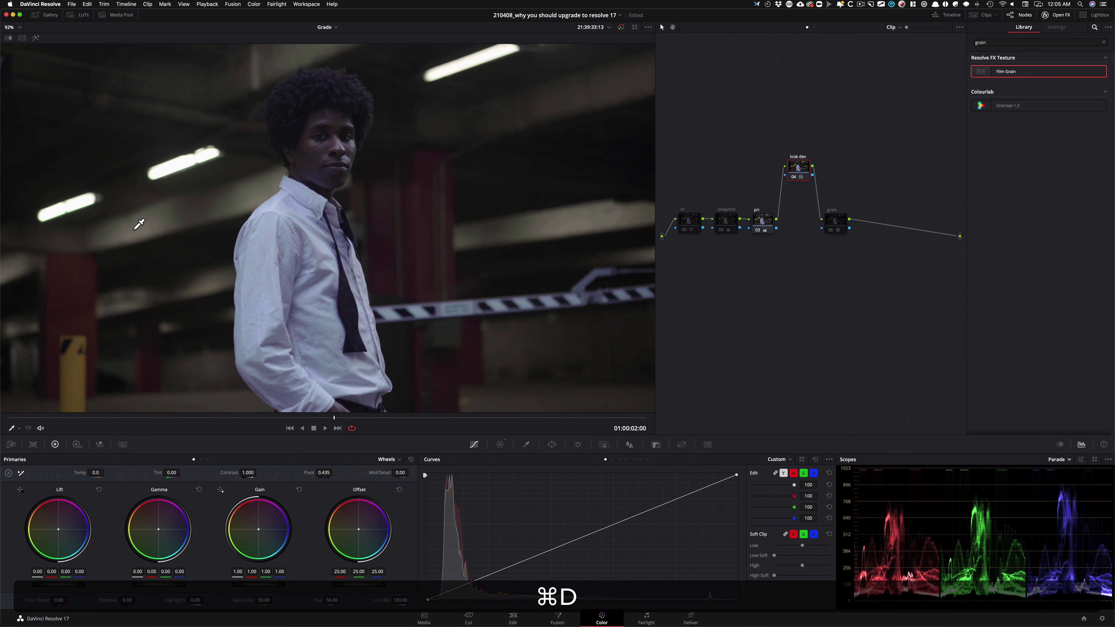
{"action": "key", "text": "super+d"}
{"action": "key", "text": "super+d"}
{"action": "key", "text": "super+d"}
{"action": "key", "text": "super+d"}
{"action": "key", "text": "super+d"}
{"action": "key", "text": "super+d"}
{"action": "key", "text": "super+d"}
{"action": "key", "text": "super+d"}
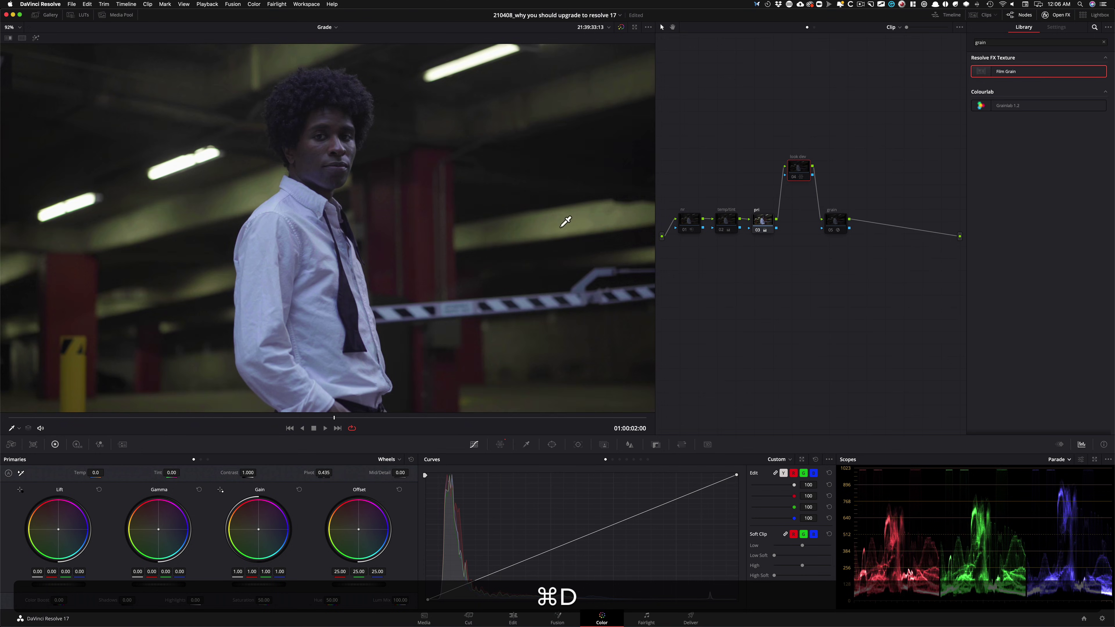
{"action": "key", "text": "super+d"}
{"action": "key", "text": "super+d"}
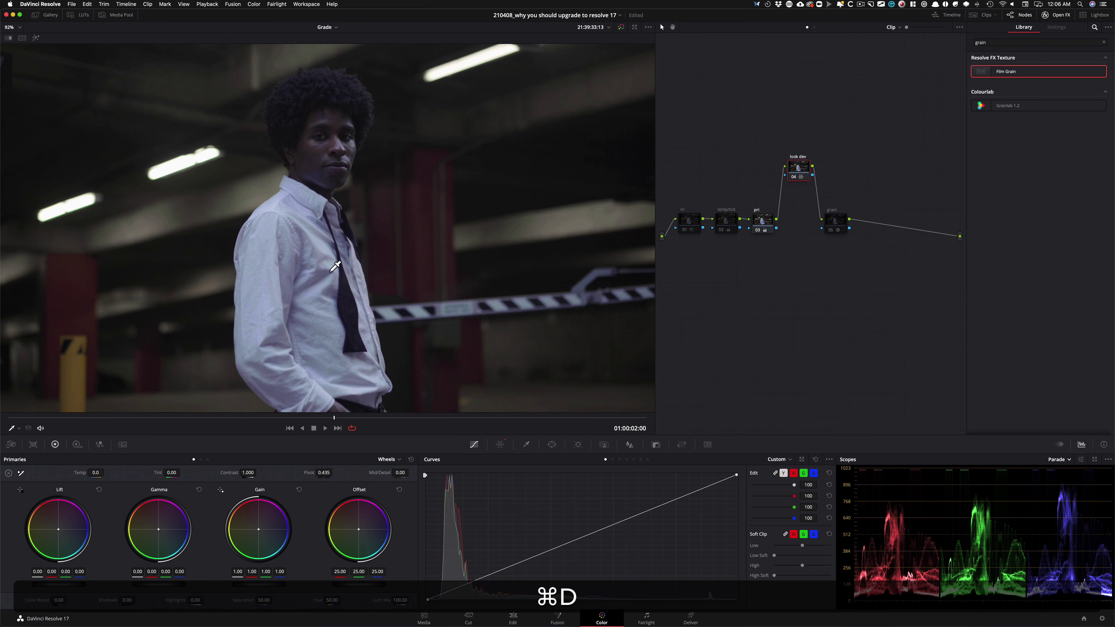
{"action": "key", "text": "super+d"}
{"action": "key", "text": "super+d"}
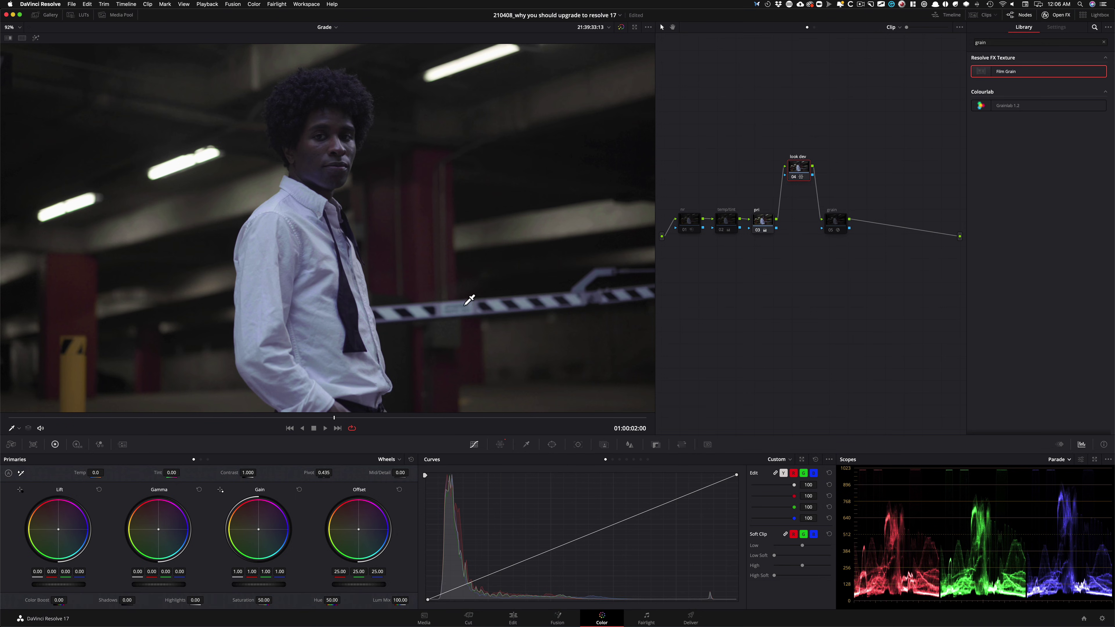
{"action": "key", "text": "super+d"}
{"action": "key", "text": "super+d"}
{"action": "key", "text": "super+d"}
{"action": "key", "text": "super+d"}
- Toggle the temp/tint node repeatedly to compare the graded image with and without the white balance correction
{"action": "left_click", "coordinate": [725, 222]}
{"action": "key", "text": "super+d"}
{"action": "key", "text": "super+d"}
{"action": "key", "text": "super+d"}
{"action": "key", "text": "super+d"}
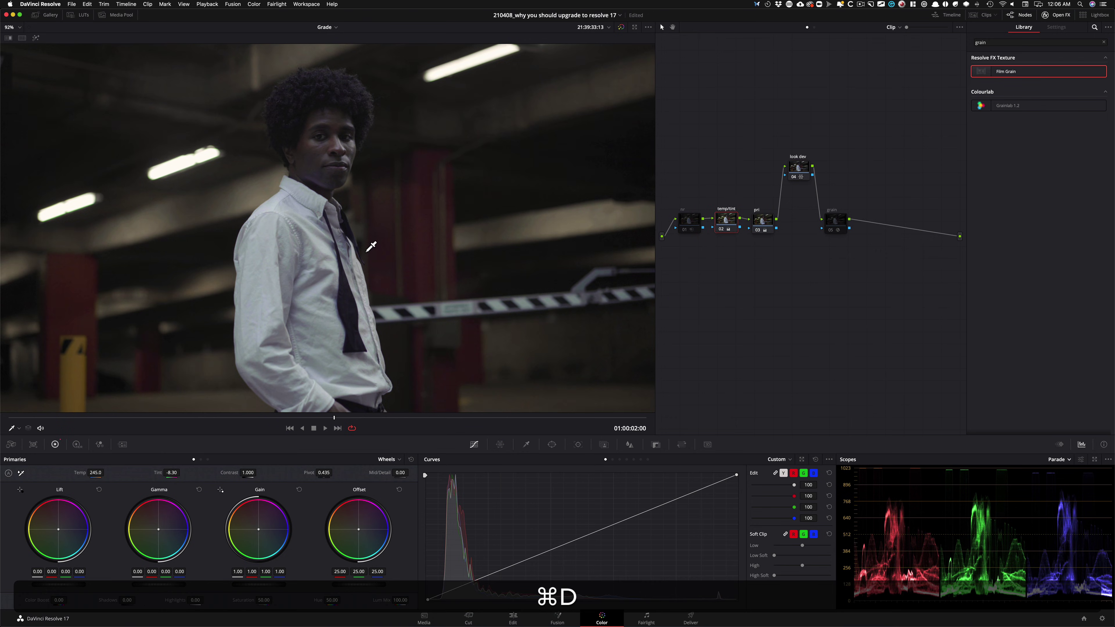
{"action": "key", "text": "super+d"}
{"action": "key", "text": "super+d"}
{"action": "key", "text": "super+d"}
{"action": "key", "text": "super+d"}
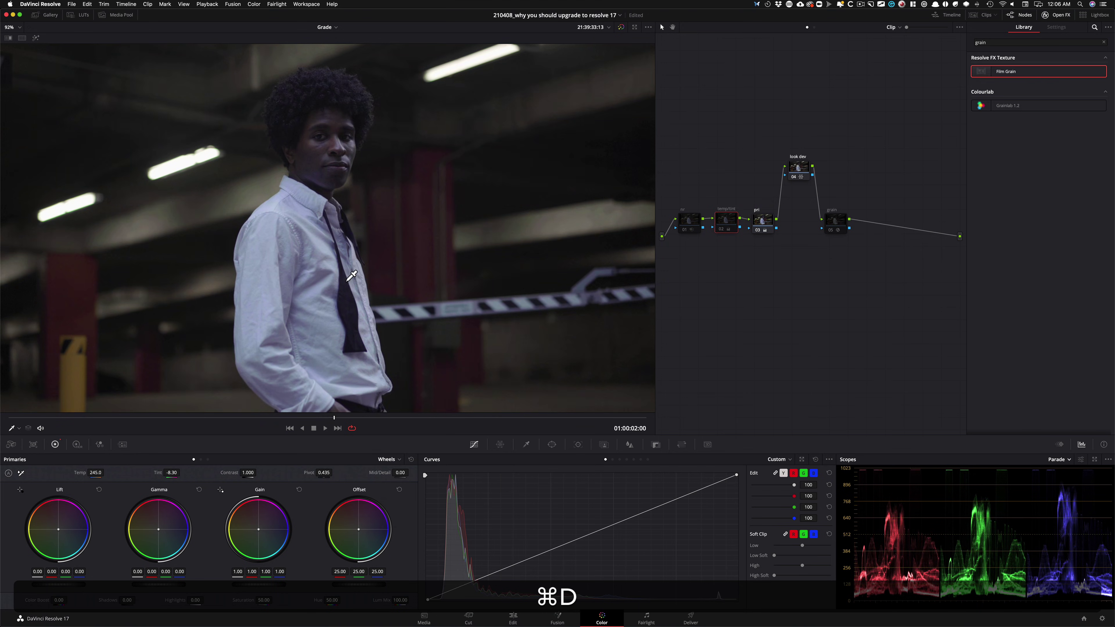
- Re-enable the remaining disabled nodes and line up look dev in the main row with space before the grain node
{"action": "left_click", "coordinate": [689, 222]}
{"action": "left_click", "coordinate": [836, 223]}
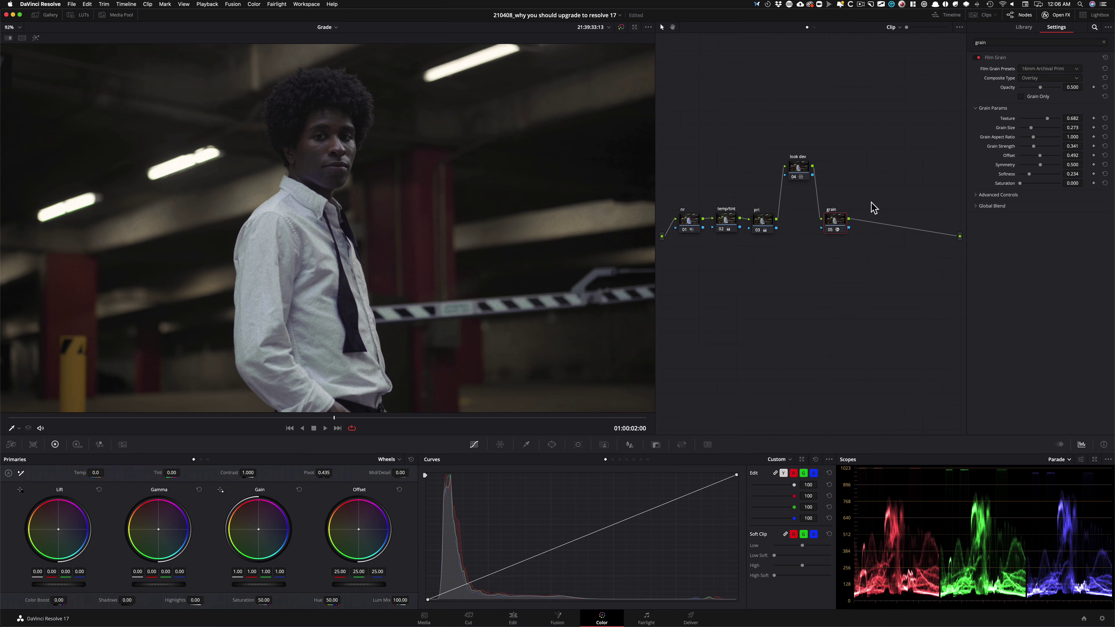
{"action": "left_click_drag", "start_coordinate": [800, 178], "coordinate": [891, 223]}
- Add a serial node after look dev and label it "look adj"
{"action": "left_click", "coordinate": [802, 219]}
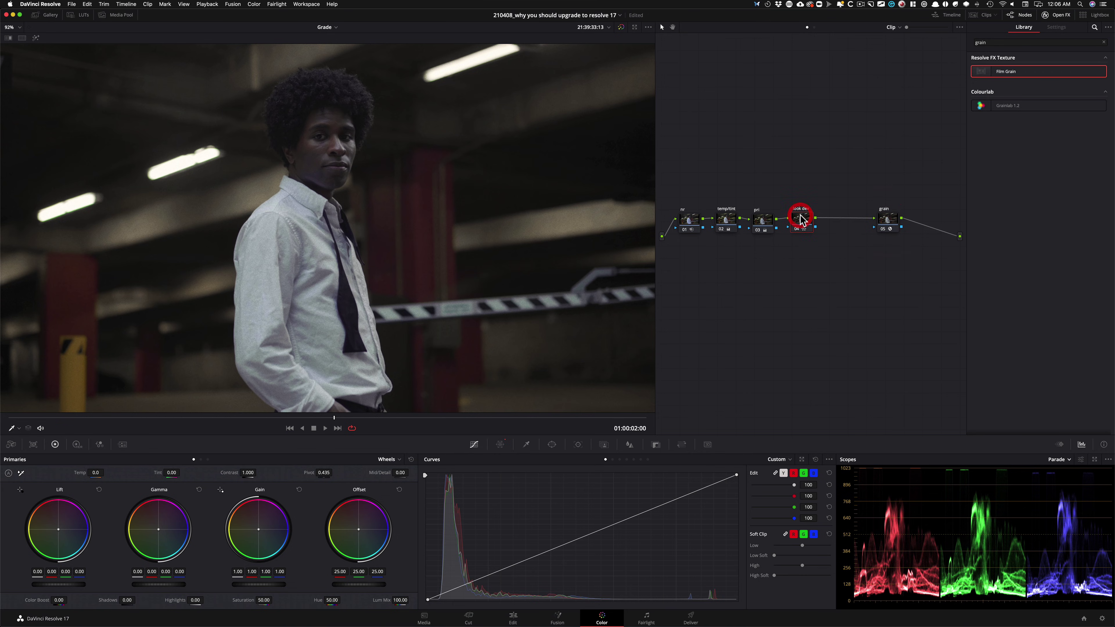
{"action": "key", "text": "alt+s"}
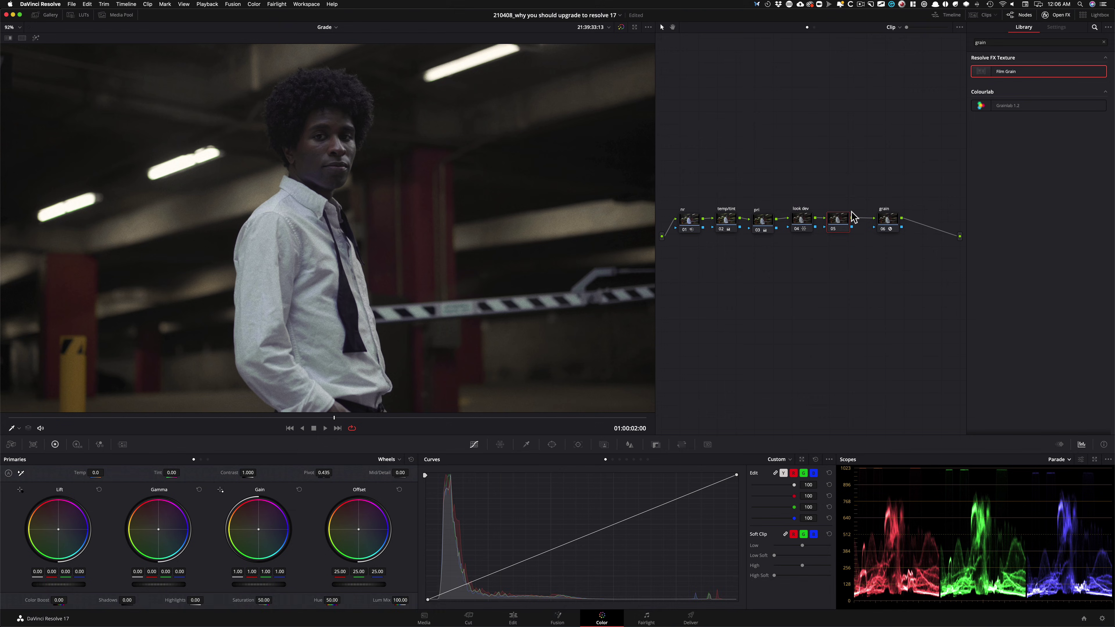
{"action": "key", "text": "Tab"}
{"action": "type", "text": "look adj"}
{"action": "key", "text": "Return"}
- Reduce highlight saturation to 0.37 at input lum 1.00 on the look adj node's Lum Vs Sat curve, and compare before and after
{"action": "left_click", "coordinate": [634, 460]}
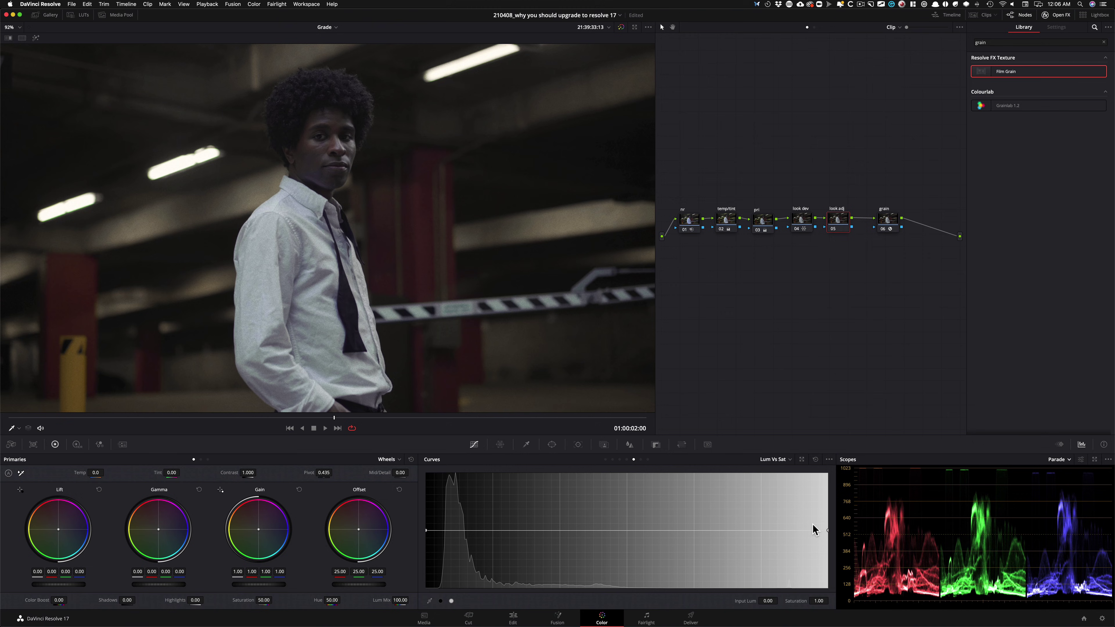
{"action": "left_click_drag", "start_coordinate": [824, 531], "coordinate": [822, 574]}
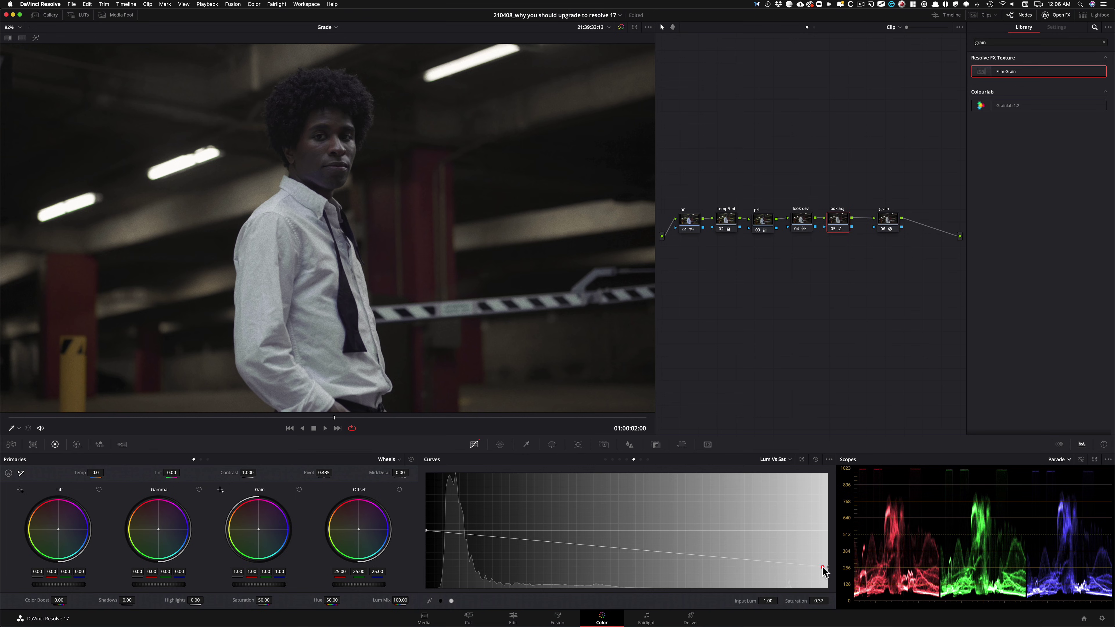
{"action": "key", "text": "super+d"}
{"action": "key", "text": "super+d"}
{"action": "key", "text": "super+d"}
{"action": "key", "text": "super+d"}
- Examine the white shirt's highlights close up with the look adj node disabled and enabled
{"action": "key", "text": "super+equal"}
{"action": "key", "text": "super+equal"}
{"action": "key", "text": "super+equal"}
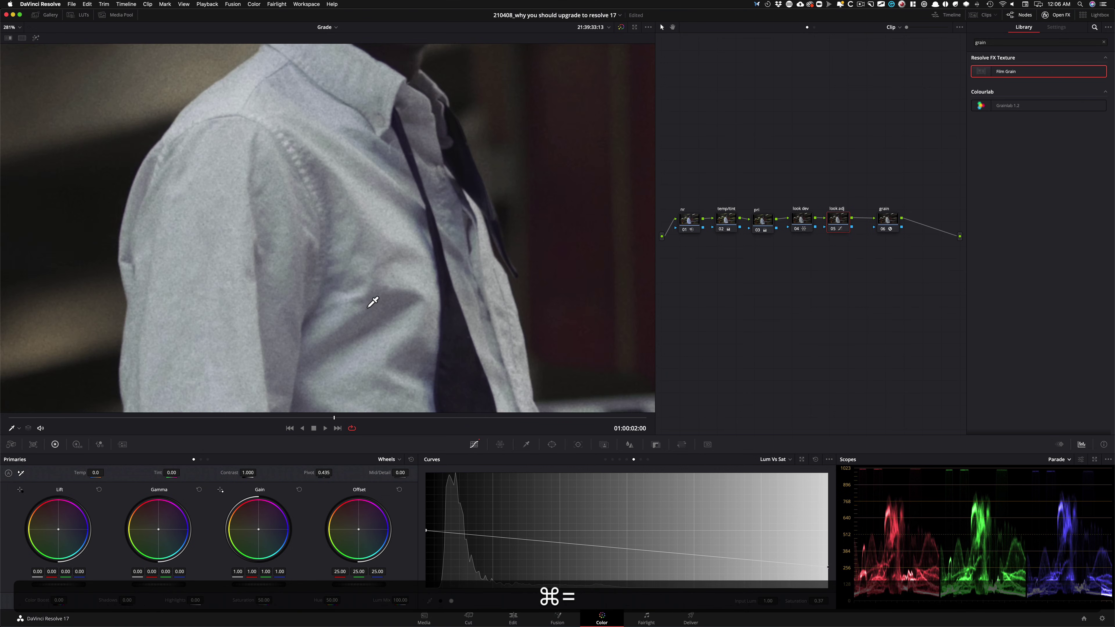
{"action": "left_click", "coordinate": [371, 230]}
{"action": "key", "text": "super+d"}
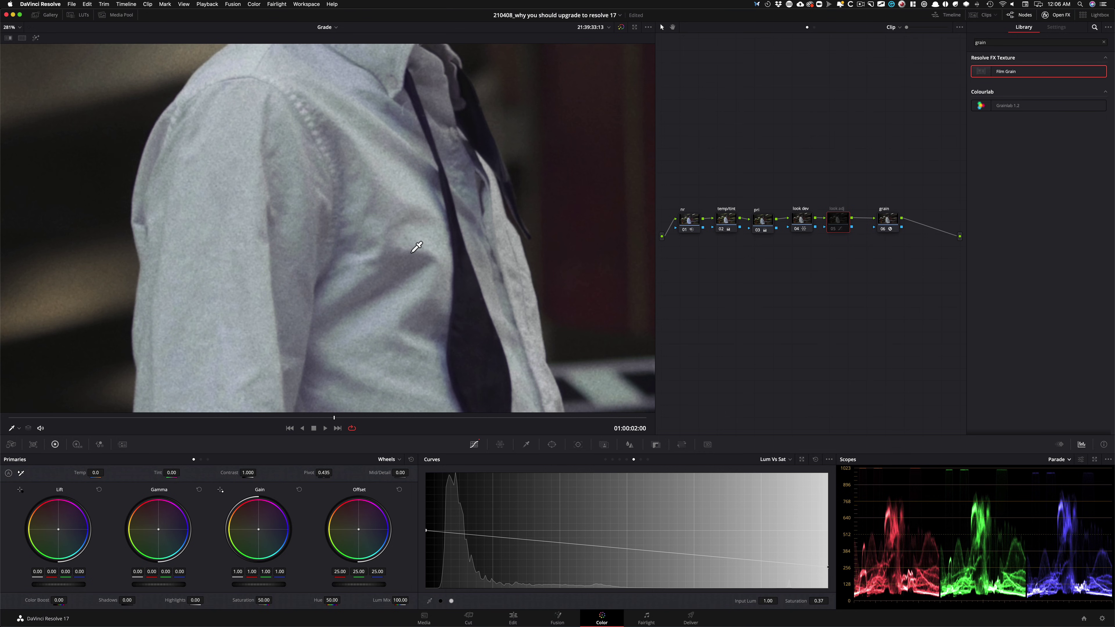
{"action": "left_click", "coordinate": [491, 124]}
{"action": "left_click", "coordinate": [471, 175]}
{"action": "left_click", "coordinate": [381, 211]}
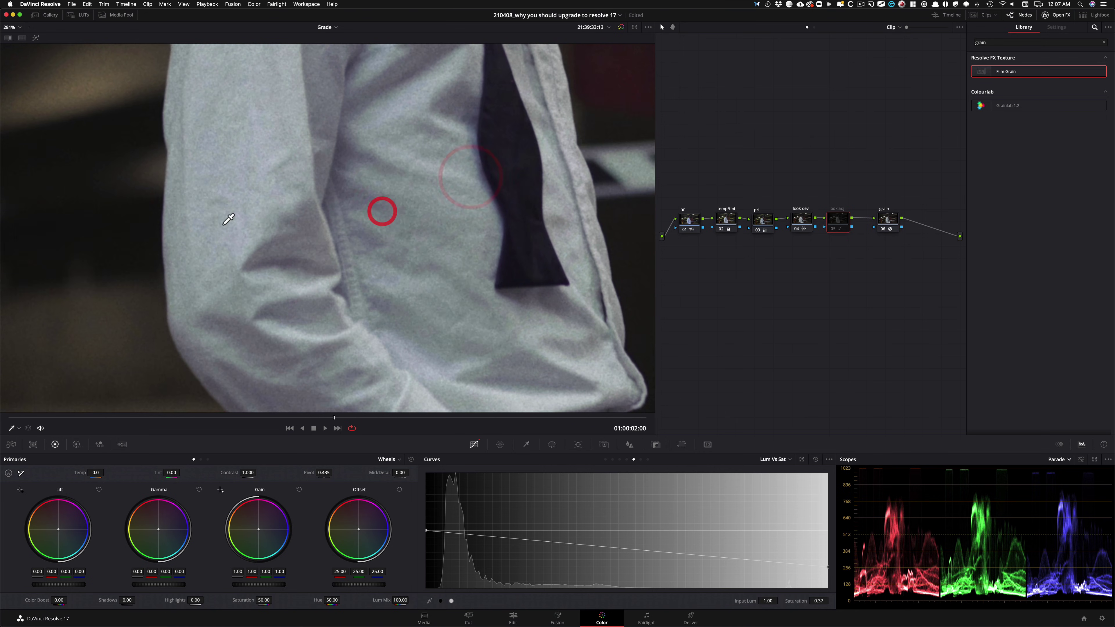
{"action": "key", "text": "super+d"}
{"action": "key", "text": "super+d"}
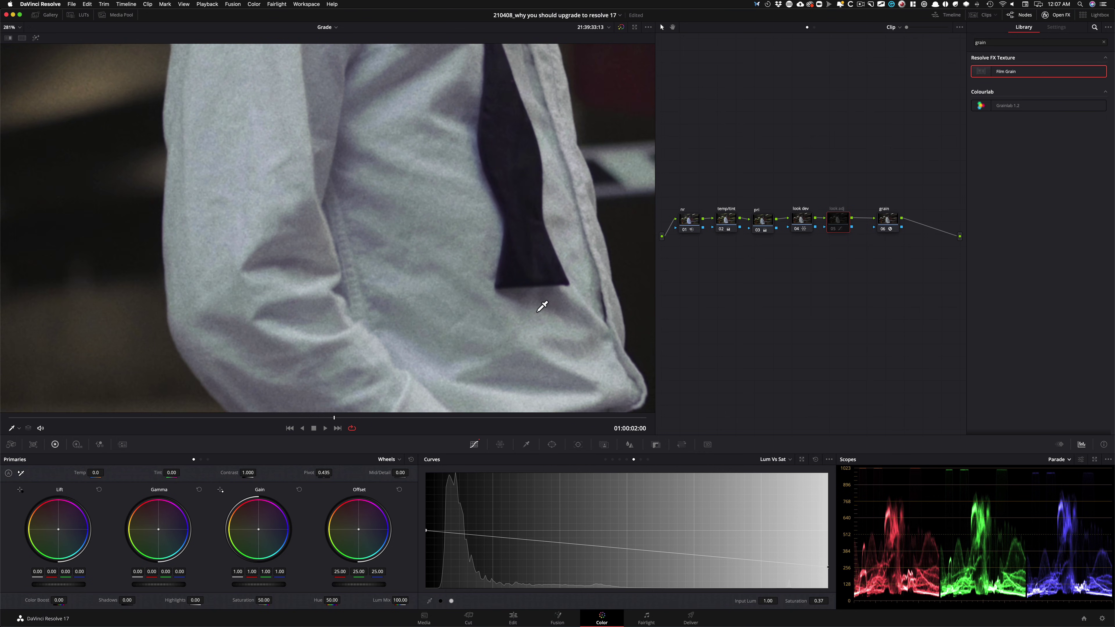
{"action": "key", "text": "super+d"}
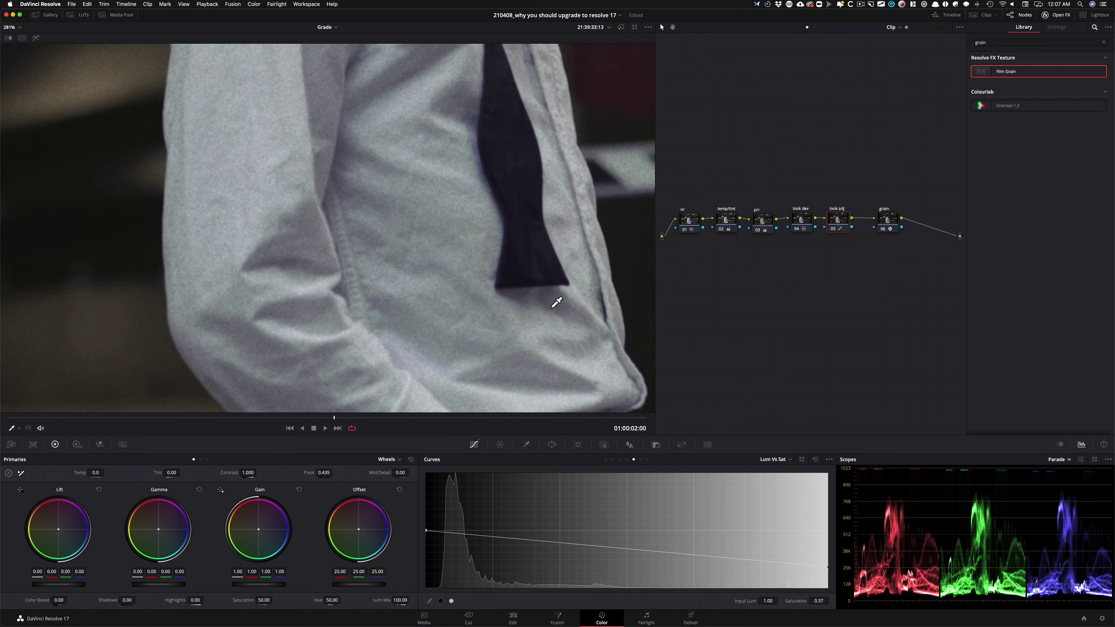
- Fit the whole frame in the viewer and toggle the look adj node repeatedly to compare the full image with and without it
{"action": "key", "text": "shift+z"}
{"action": "key", "text": "super+d"}
{"action": "key", "text": "super+d"}
{"action": "key", "text": "super+d"}
{"action": "key", "text": "super+d"}
{"action": "key", "text": "super+d"}
{"action": "key", "text": "super+d"}
{"action": "key", "text": "super+d"}
{"action": "key", "text": "super+d"}
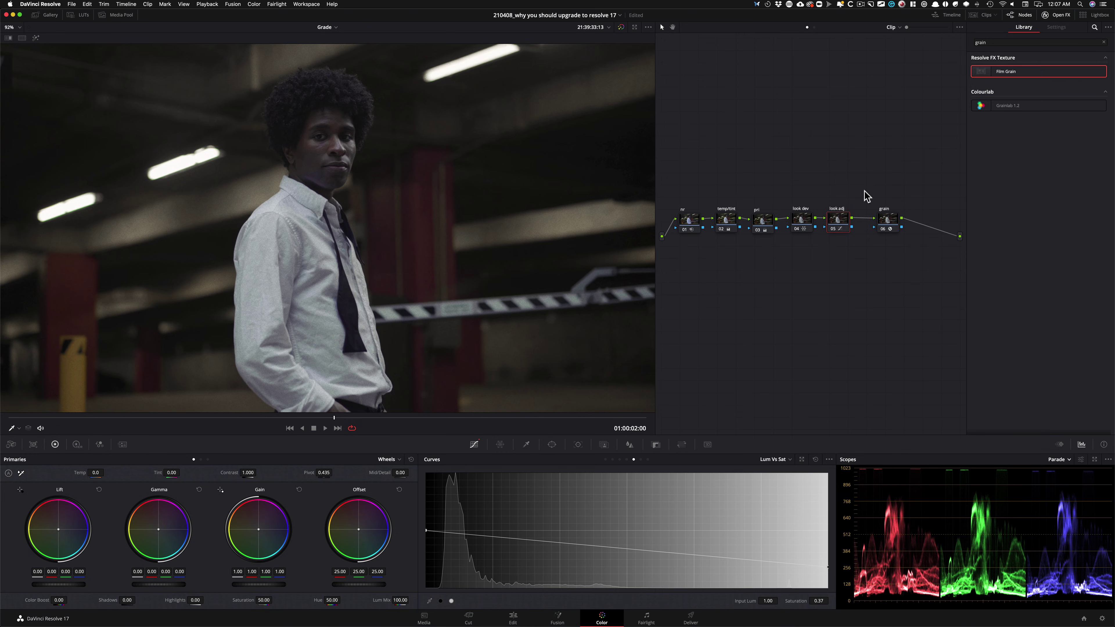
- Line up the whole node row with the graph's input and output, and raise the look dev node above the row
{"action": "left_click_drag", "start_coordinate": [665, 187], "coordinate": [923, 281]}
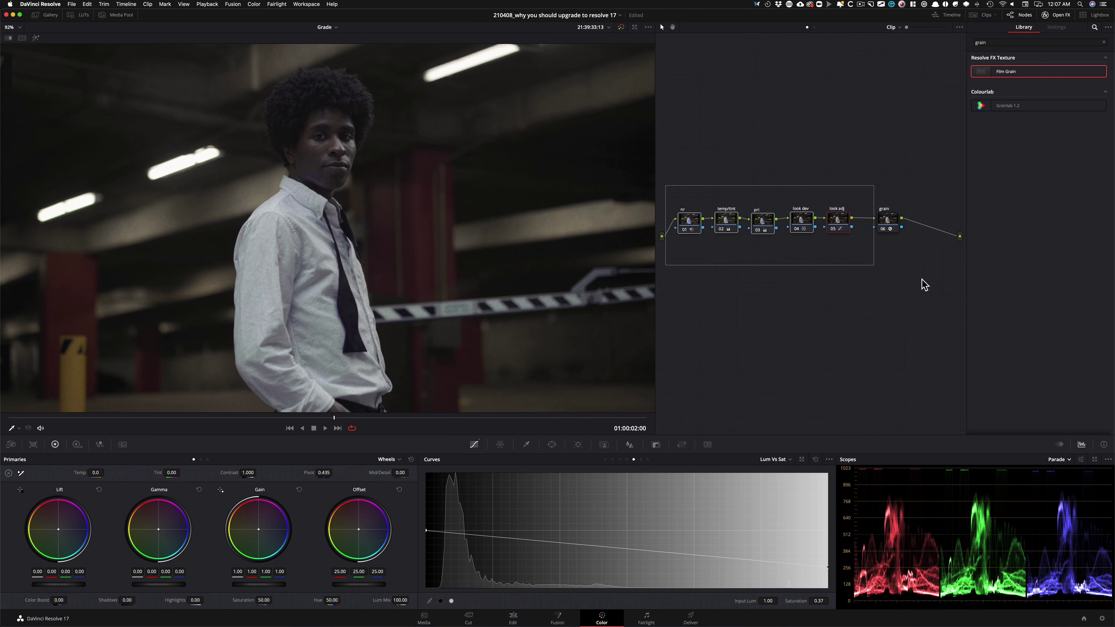
{"action": "left_click_drag", "start_coordinate": [889, 226], "coordinate": [903, 243]}
{"action": "left_click", "coordinate": [900, 237]}
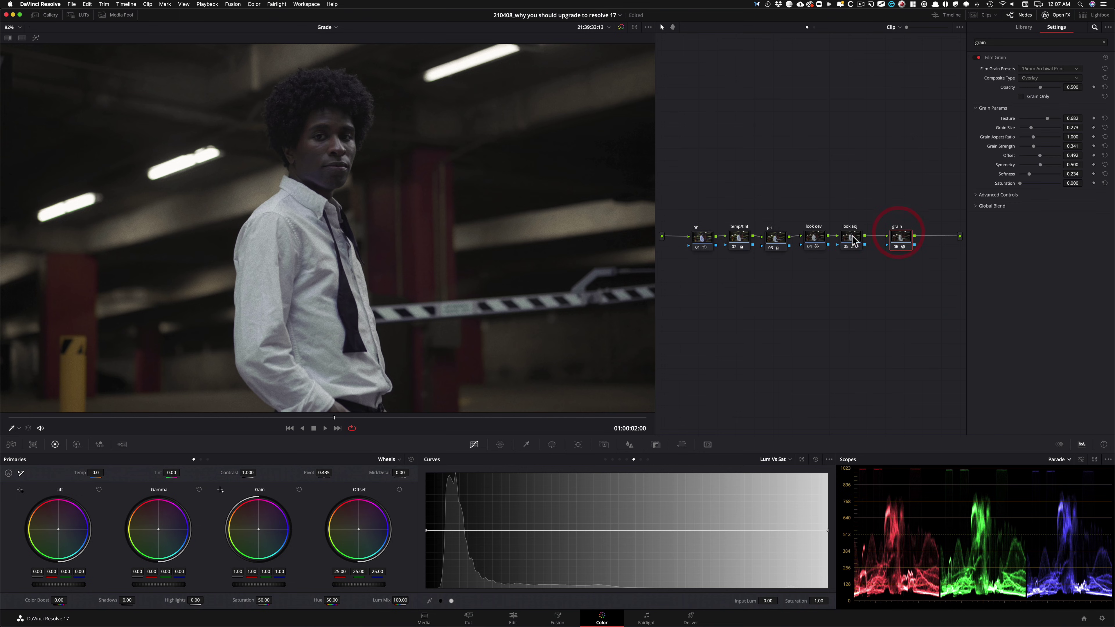
{"action": "left_click", "coordinate": [792, 176]}
{"action": "left_click_drag", "start_coordinate": [814, 239], "coordinate": [813, 205]}
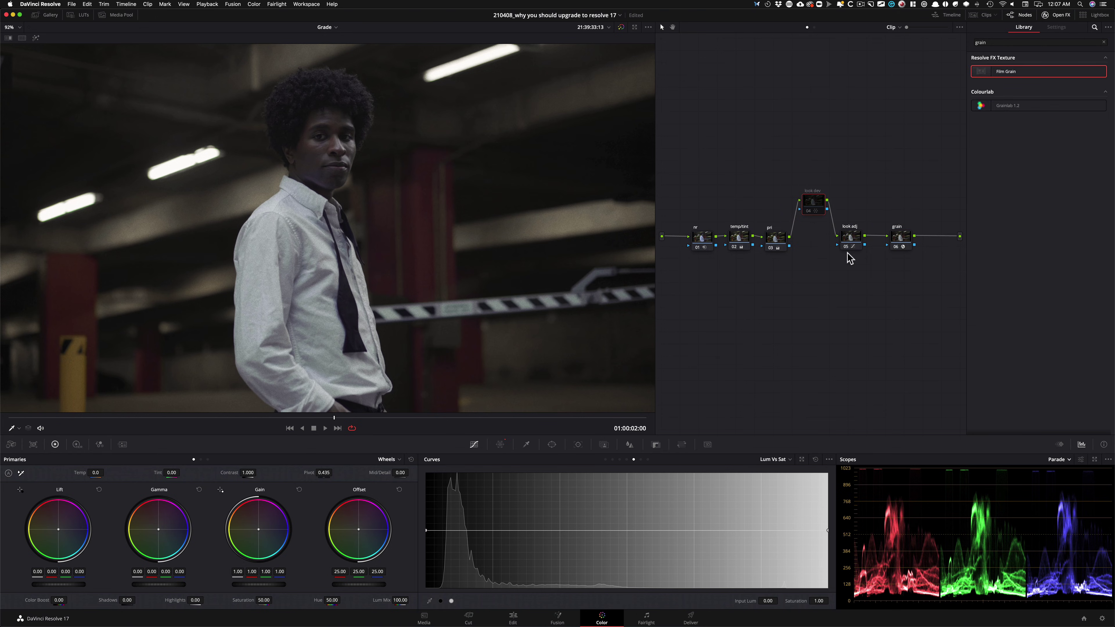
- Toggle the look dev node to compare the image with and without the look, and open its Color Warper
{"action": "key", "text": "super+d"}
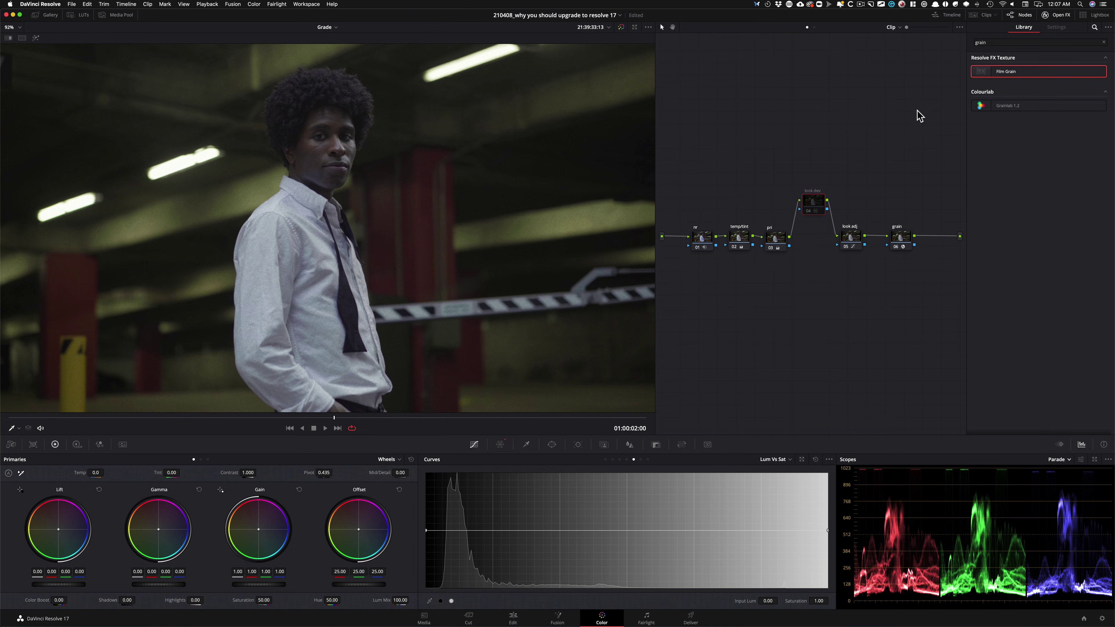
{"action": "key", "text": "super+d"}
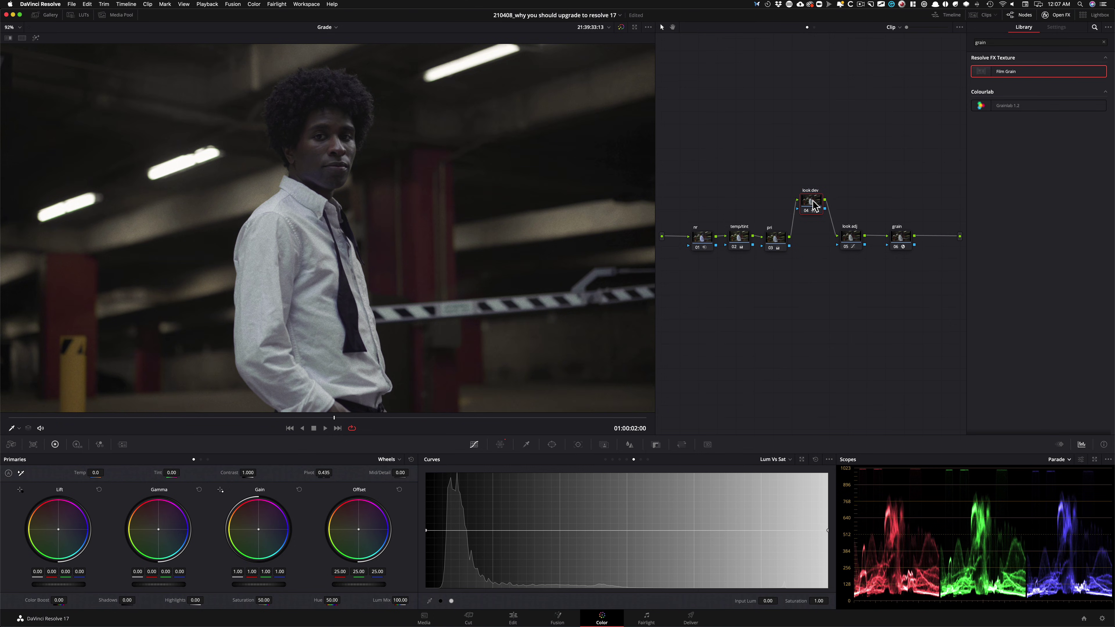
{"action": "left_click_drag", "start_coordinate": [815, 204], "coordinate": [817, 205]}
{"action": "key", "text": "super+d"}
{"action": "key", "text": "super+d"}
{"action": "left_click", "coordinate": [503, 446]}
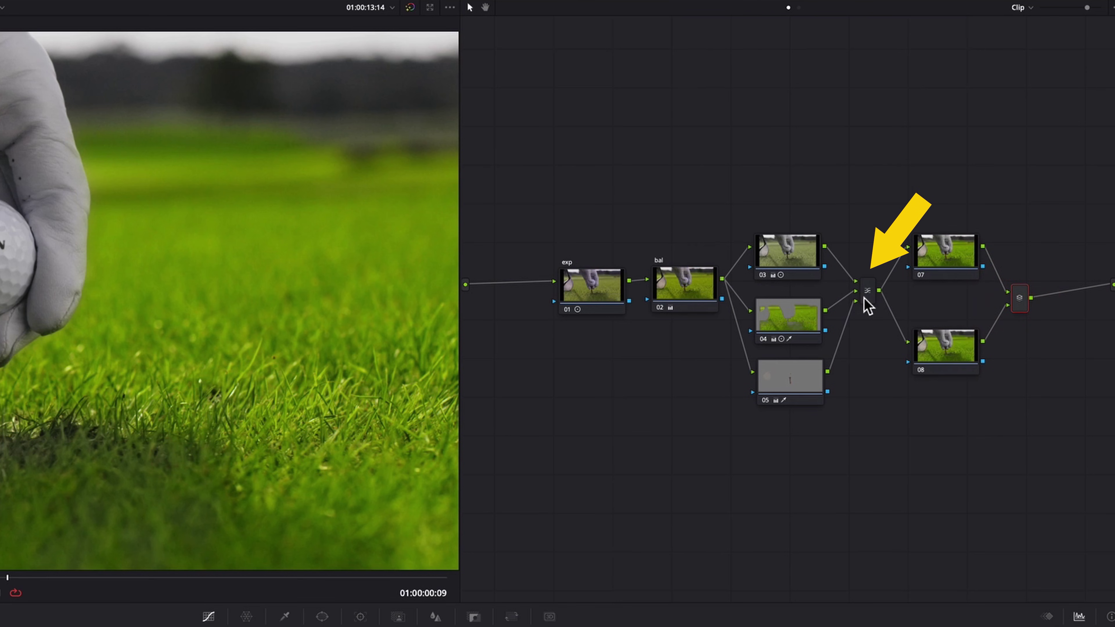
- Add a circular window to node 07 and fit it around the golf ball, at about pan 49.76 and tilt 52.23
{"action": "left_click", "coordinate": [434, 511]}
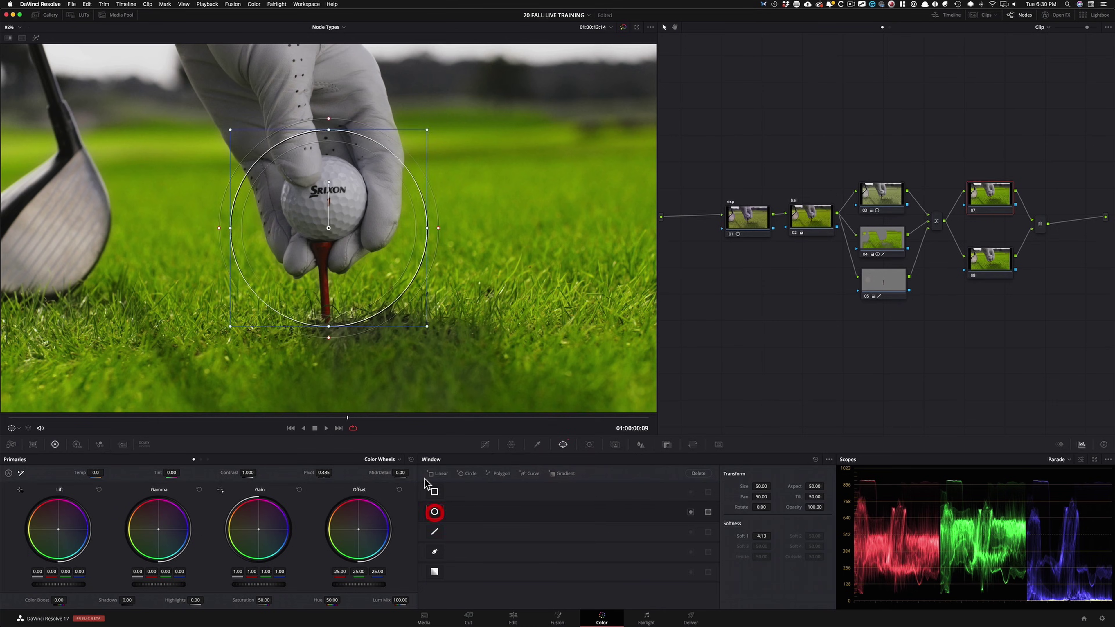
{"action": "left_click_drag", "start_coordinate": [303, 227], "coordinate": [300, 196]}
{"action": "left_click_drag", "start_coordinate": [428, 96], "coordinate": [350, 141]}
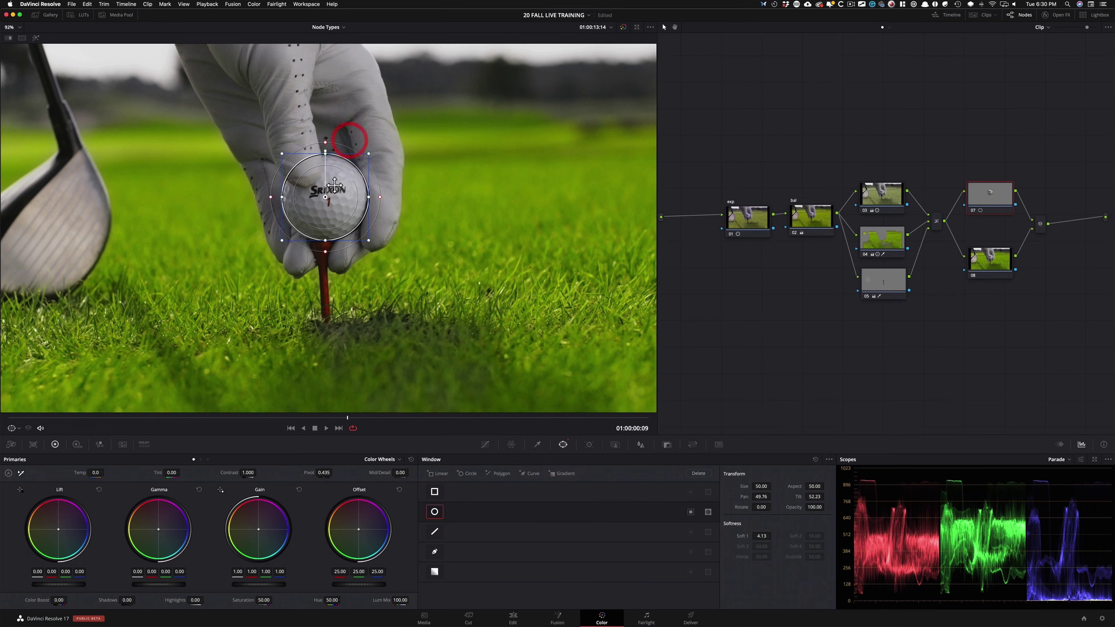